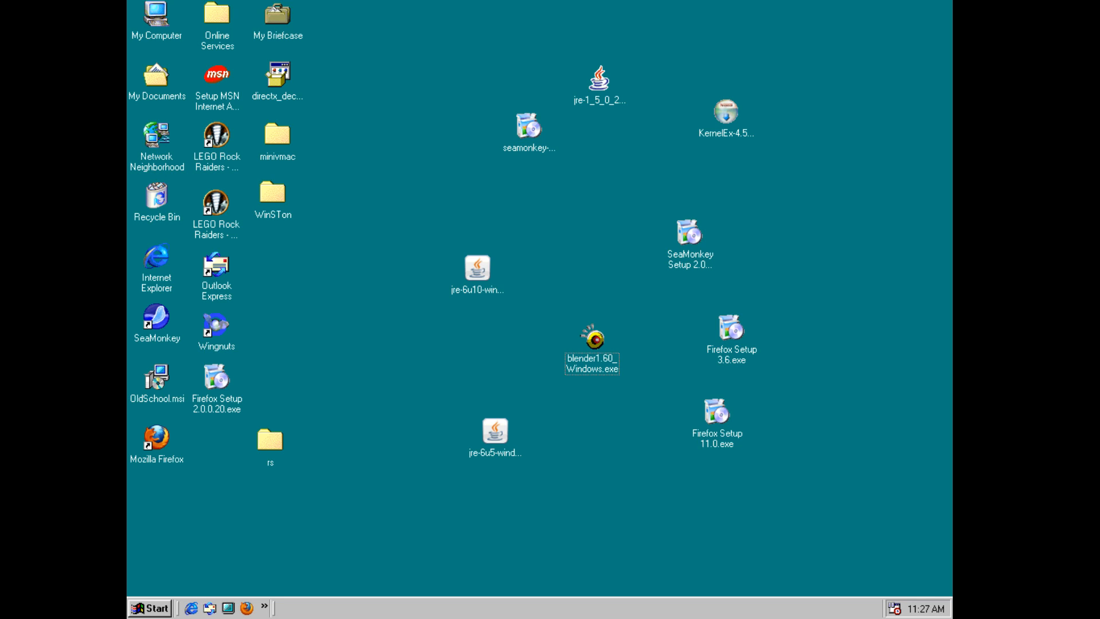
# - Run the Blender 1.60 self-extractor and unzip its files to C:\Blender1.60\
pyautogui.click(596, 339)
pyautogui.click(623, 337)
pyautogui.doubleClick(596, 343)
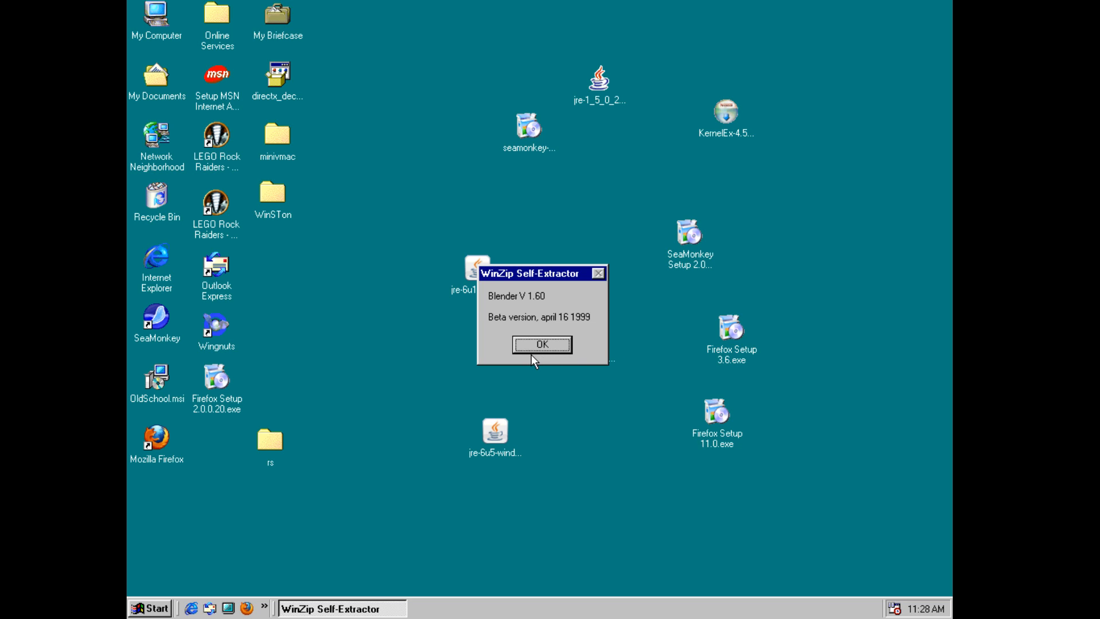
pyautogui.click(538, 341)
pyautogui.moveTo(579, 237); pyautogui.dragTo(589, 259)
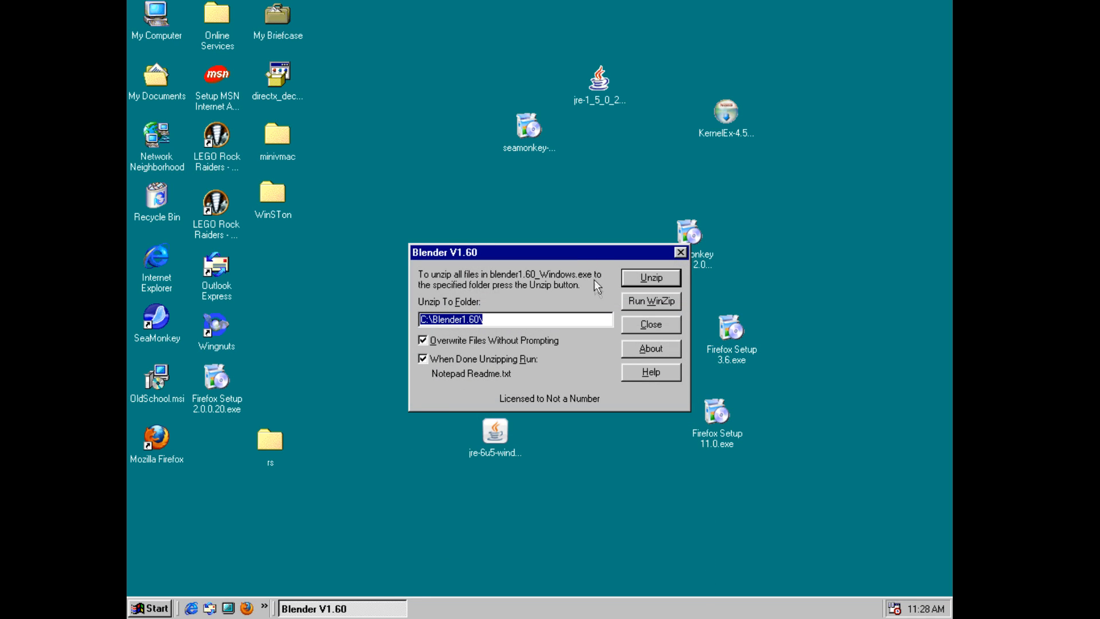
pyautogui.click(653, 279)
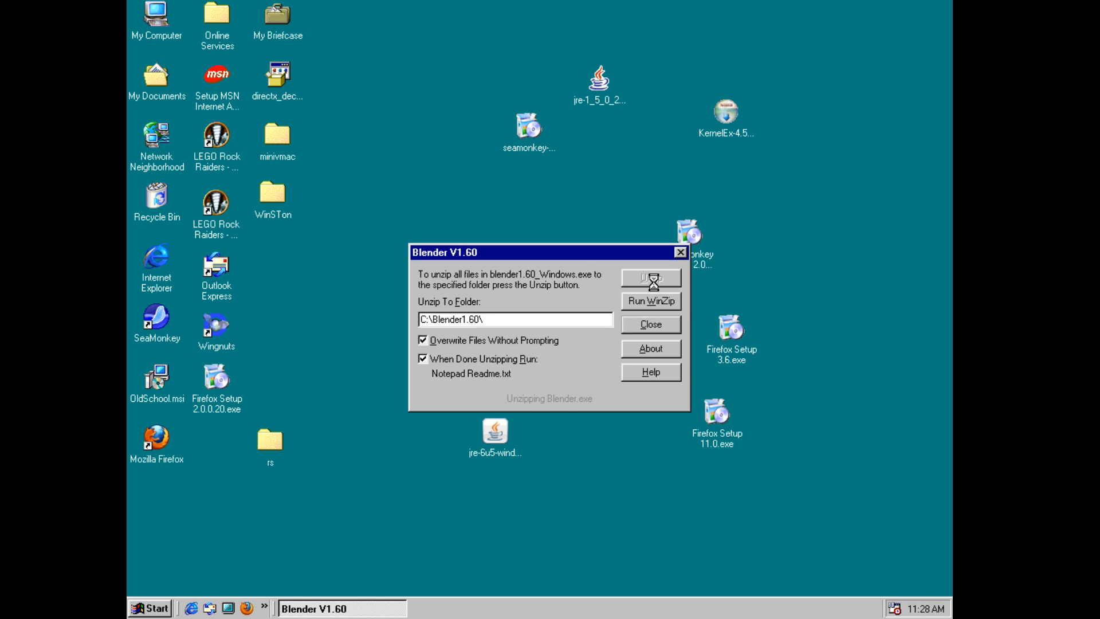
pyautogui.click(553, 334)
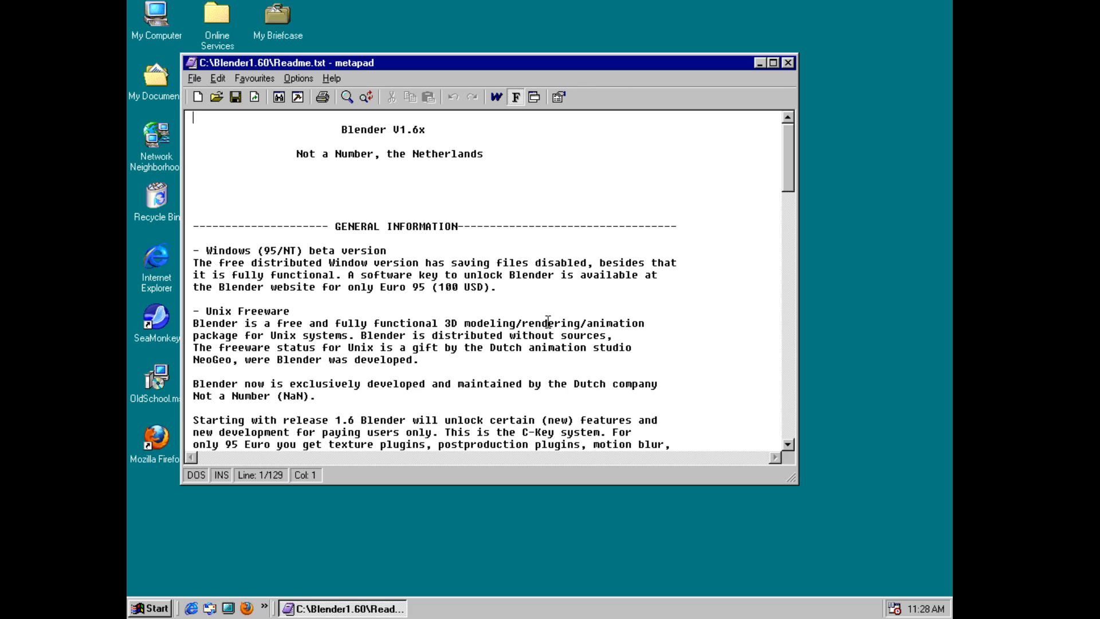
# - Examine the Windows beta version notes under General Information in Readme.txt
pyautogui.scroll(-1, 548, 321)
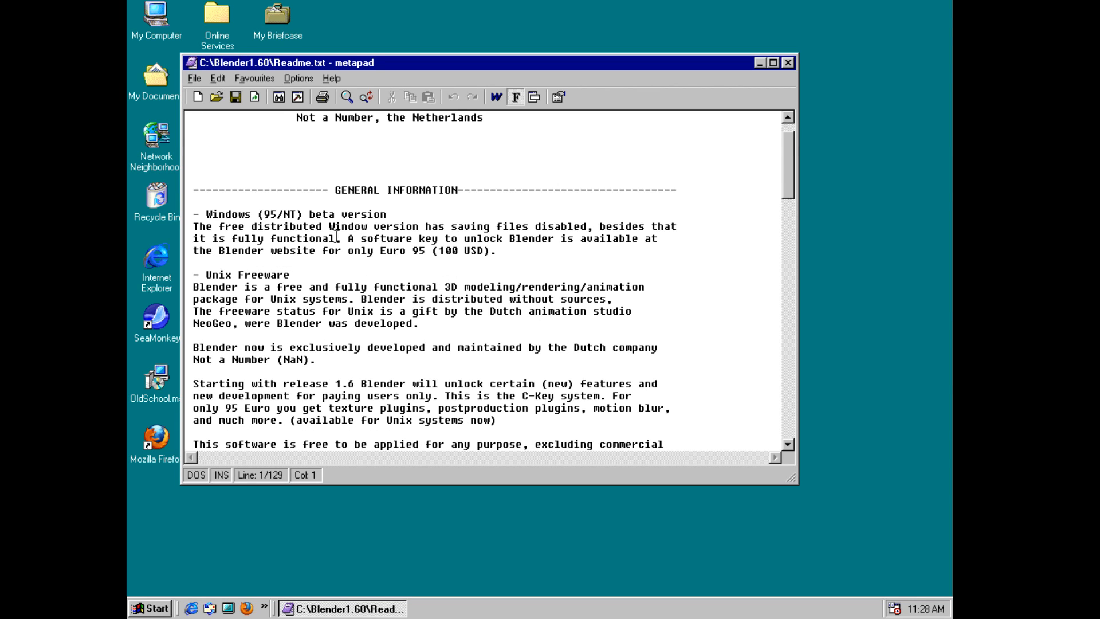
pyautogui.moveTo(258, 219); pyautogui.dragTo(420, 223)
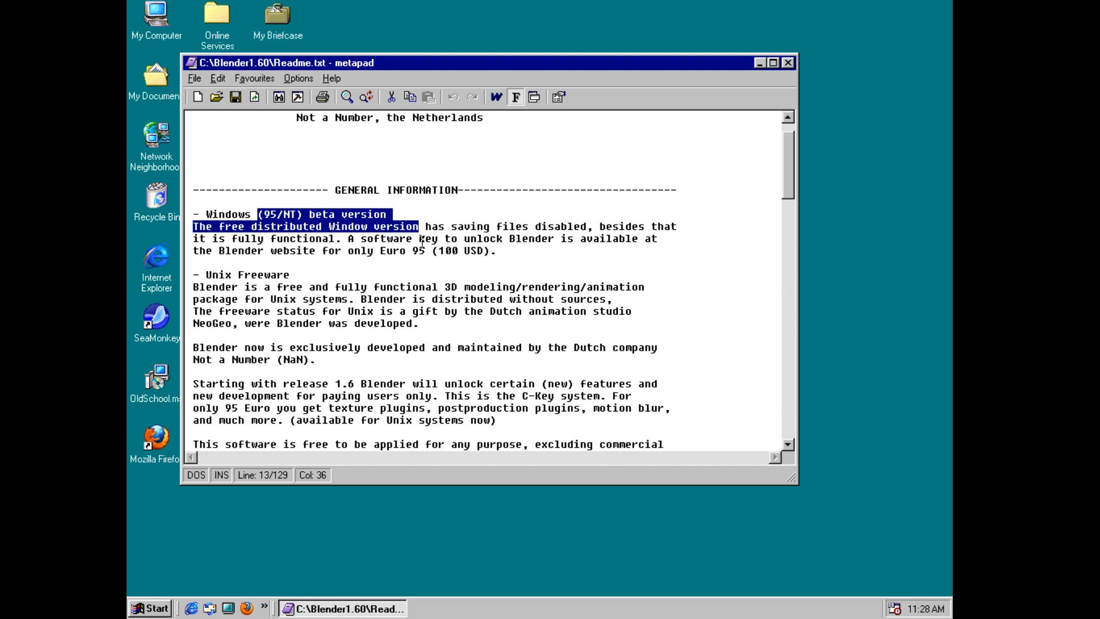
pyautogui.click(397, 261)
# - Browse through My Computer to C:\Blender1.60 and launch Blender.exe
pyautogui.moveTo(699, 65); pyautogui.dragTo(803, 194)
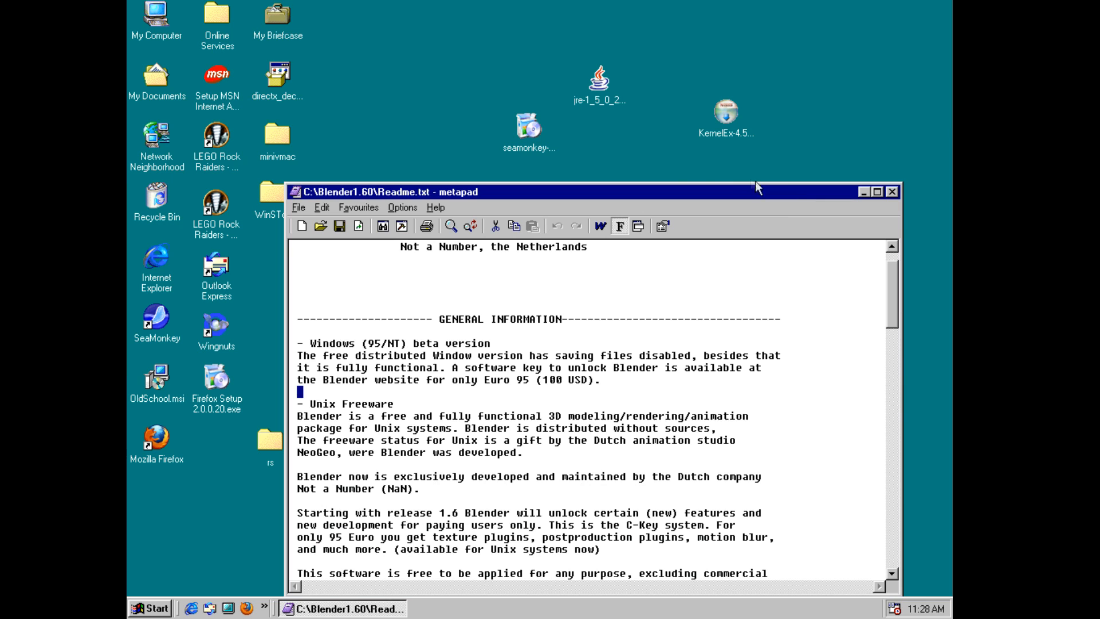
pyautogui.click(400, 132)
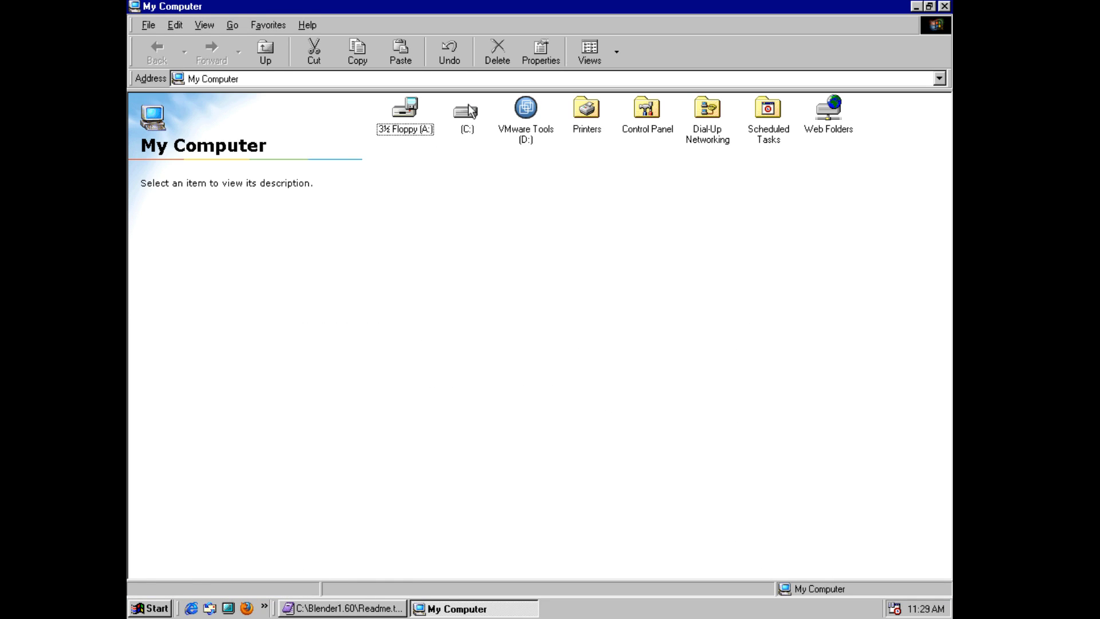
pyautogui.click(469, 106)
pyautogui.doubleClick(469, 117)
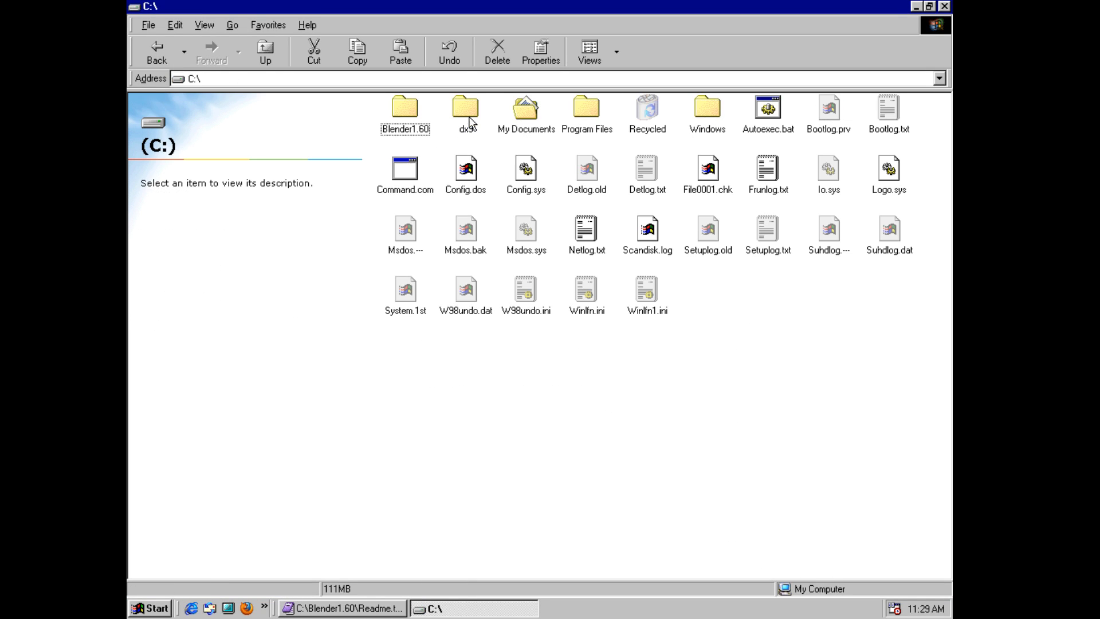
pyautogui.doubleClick(416, 115)
pyautogui.click(417, 129)
pyautogui.doubleClick(417, 130)
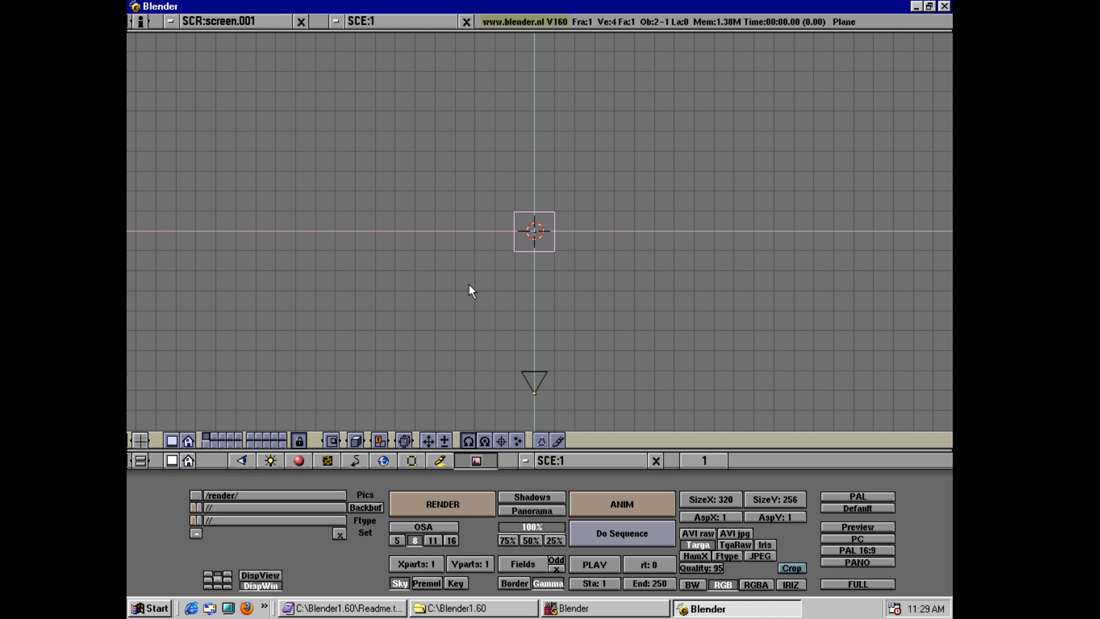
# - Move the plane to the upper left of the grid centre, switch to solid display, and place the 3D cursor beside it
pyautogui.press('g')
pyautogui.click(429, 200)
pyautogui.press('z')
pyautogui.click(397, 248)
pyautogui.click(511, 148)
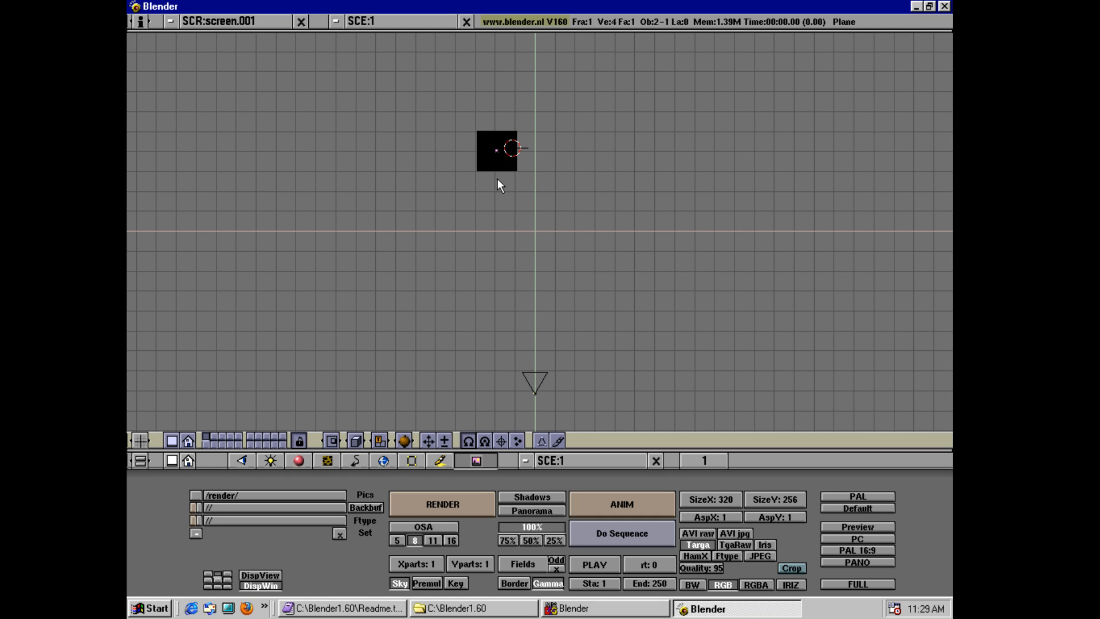
# - Move the plane back close to the grid centre and render the scene
pyautogui.press('g')
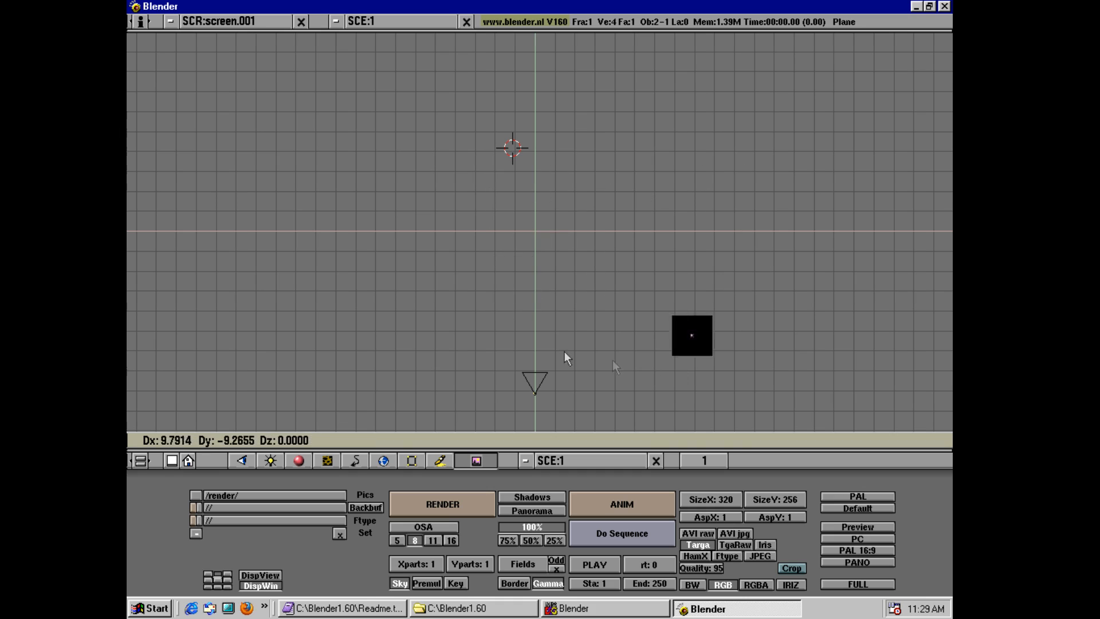
pyautogui.click(500, 245)
pyautogui.press('g')
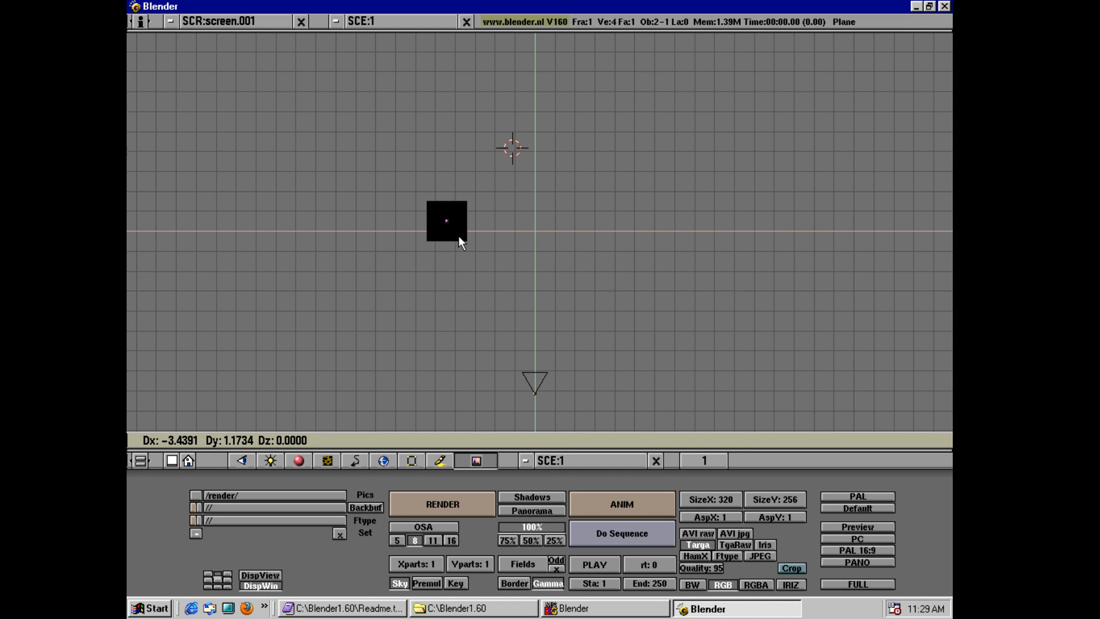
pyautogui.press('Escape')
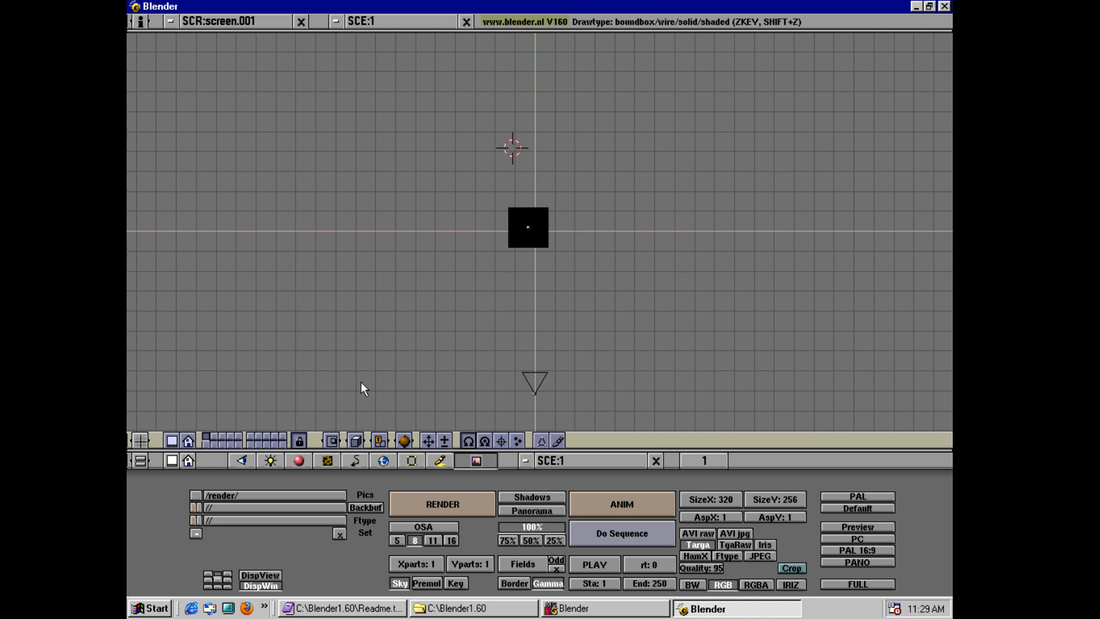
pyautogui.click(456, 506)
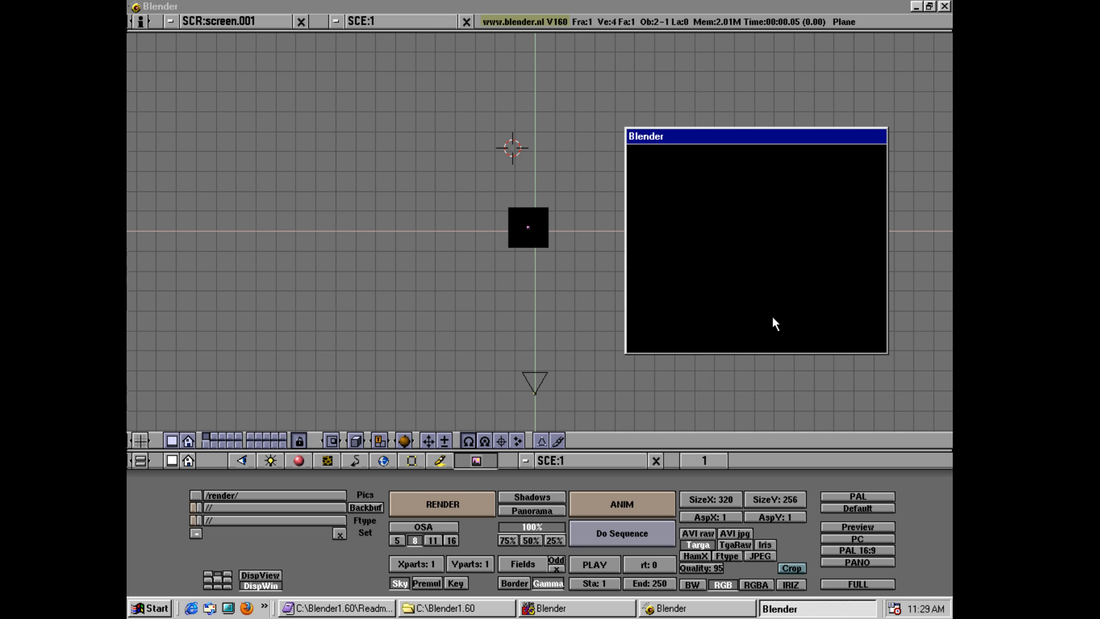
pyautogui.click(453, 291)
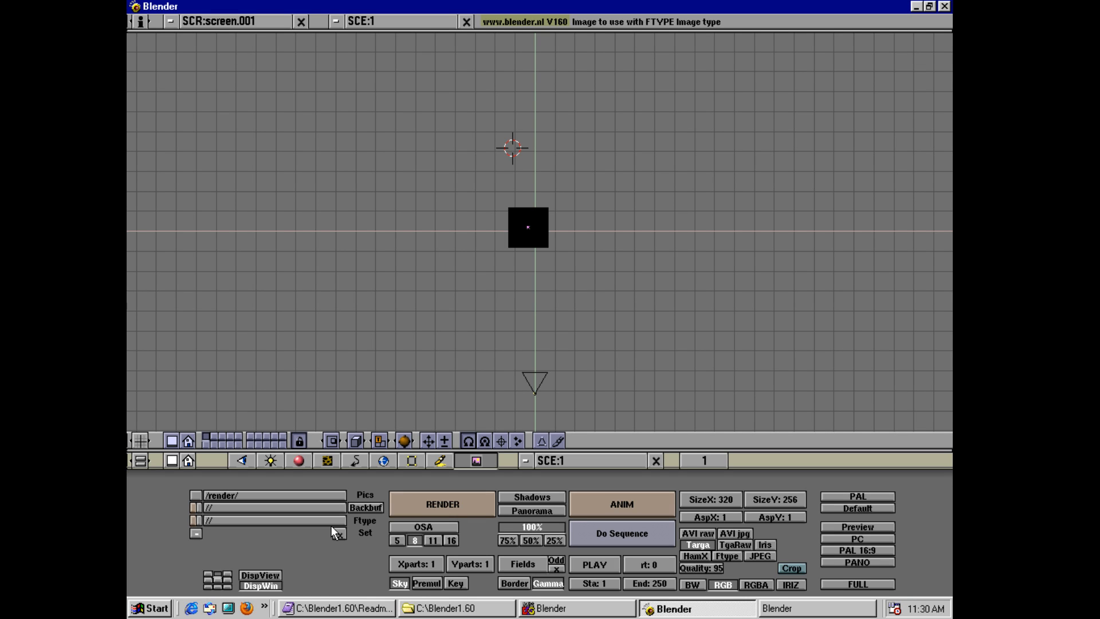
# - Cycle the upper window through the available window types, including the IPO curves, the object diagram and the file browsers
pyautogui.click(143, 442)
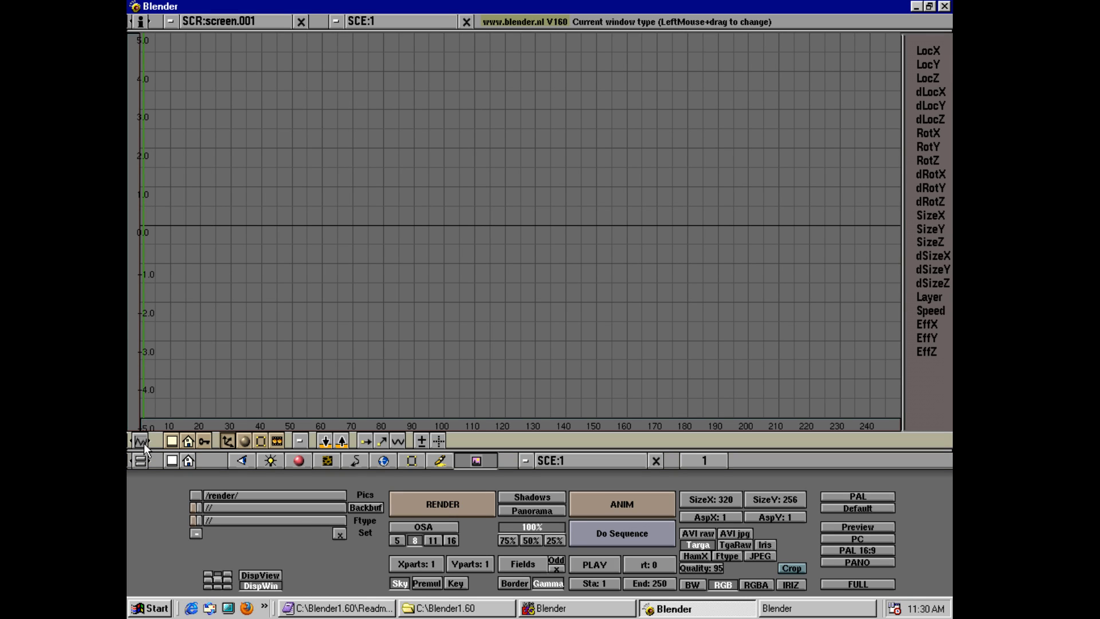
pyautogui.click(143, 442)
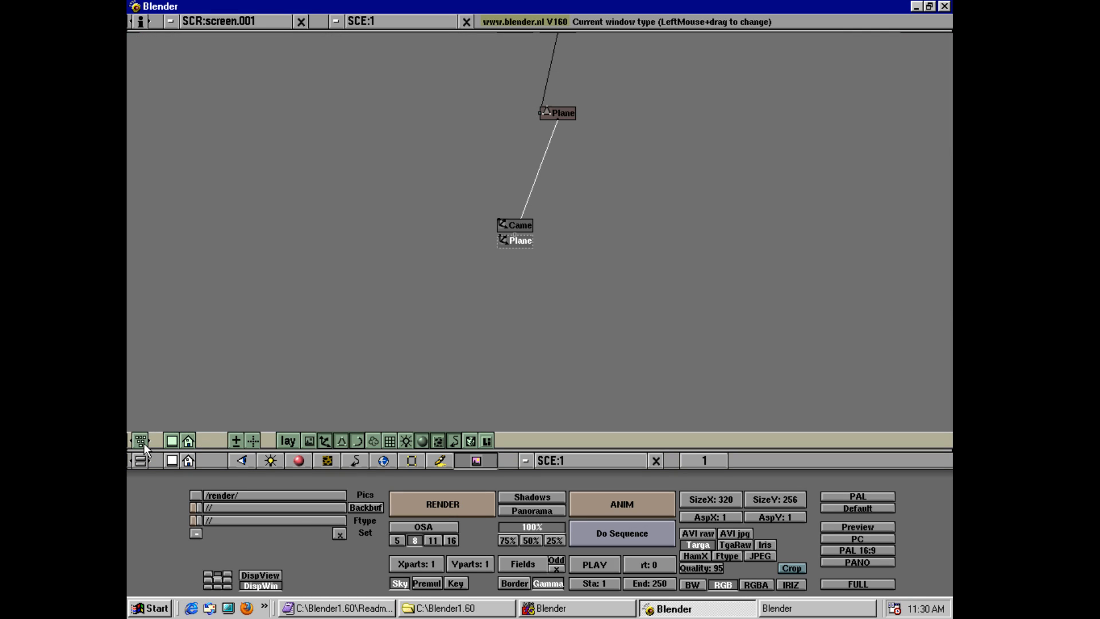
pyautogui.click(144, 443)
pyautogui.click(143, 442)
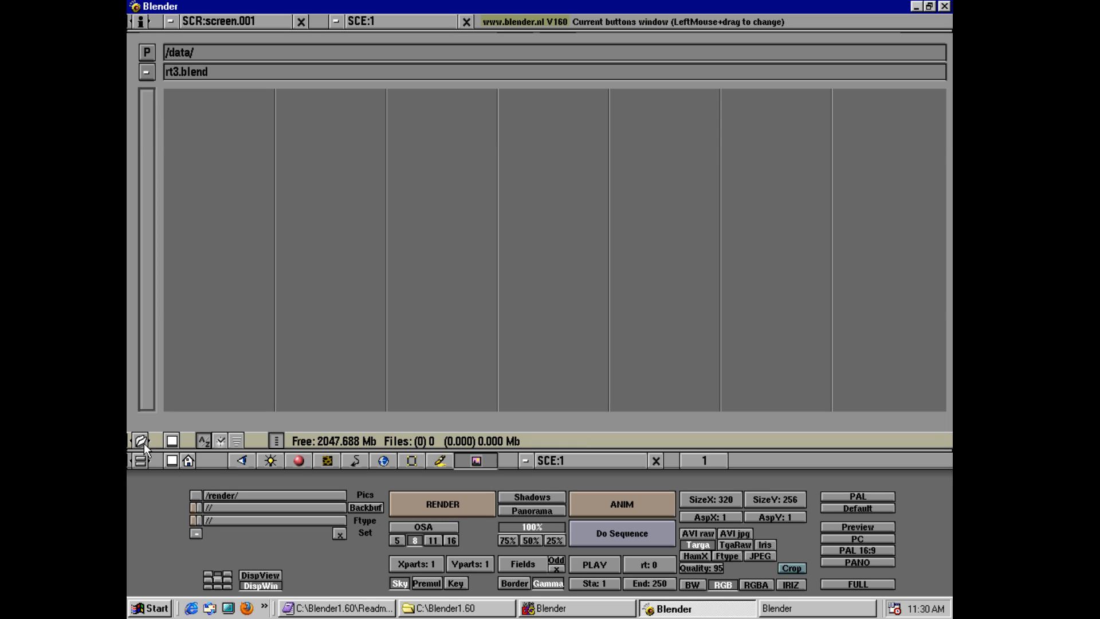
pyautogui.click(143, 442)
pyautogui.click(143, 442)
pyautogui.click(143, 443)
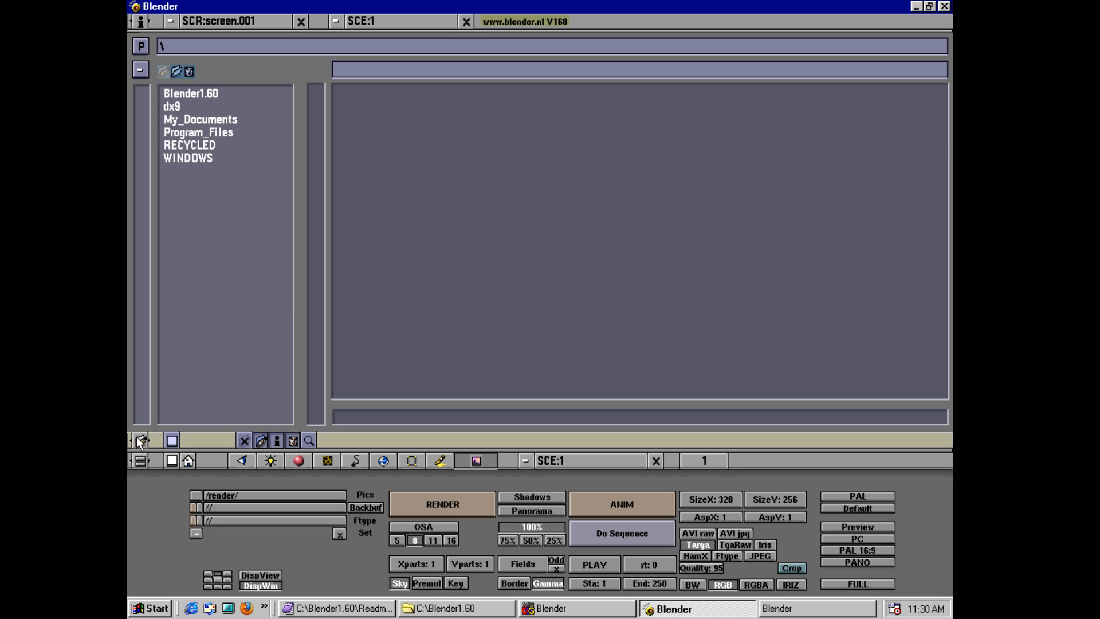
# - Change the lower window to the type with Load and Replace options, and toggle both windows to full screen and back
pyautogui.click(172, 441)
pyautogui.click(170, 589)
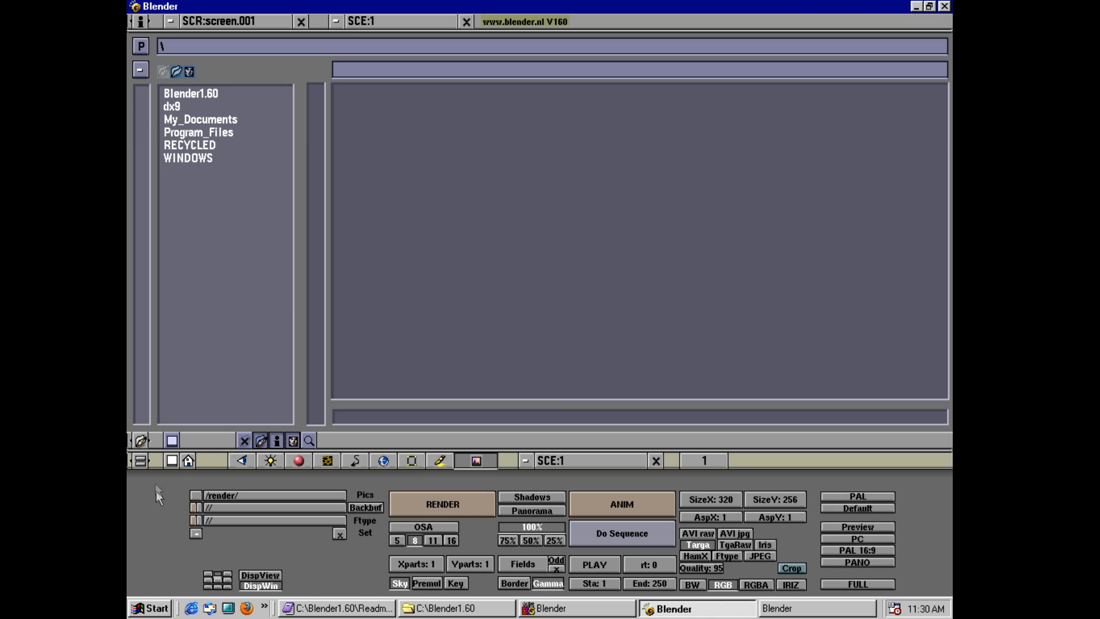
pyautogui.moveTo(142, 462); pyautogui.dragTo(154, 462)
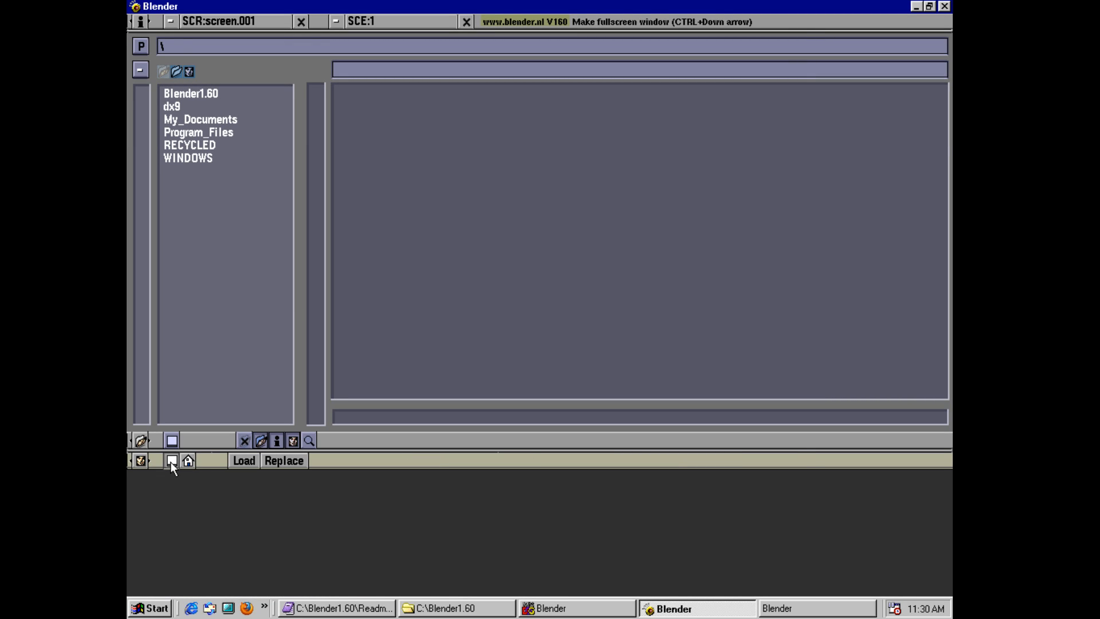
pyautogui.click(172, 460)
pyautogui.click(173, 45)
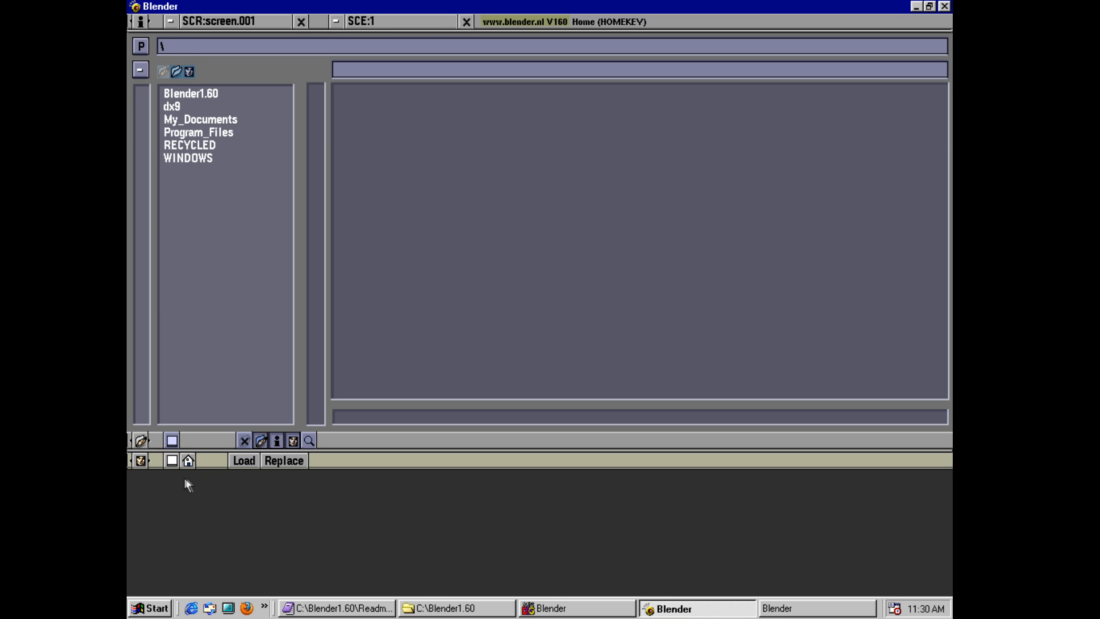
pyautogui.click(173, 438)
pyautogui.click(172, 587)
pyautogui.click(134, 19)
pyautogui.click(135, 22)
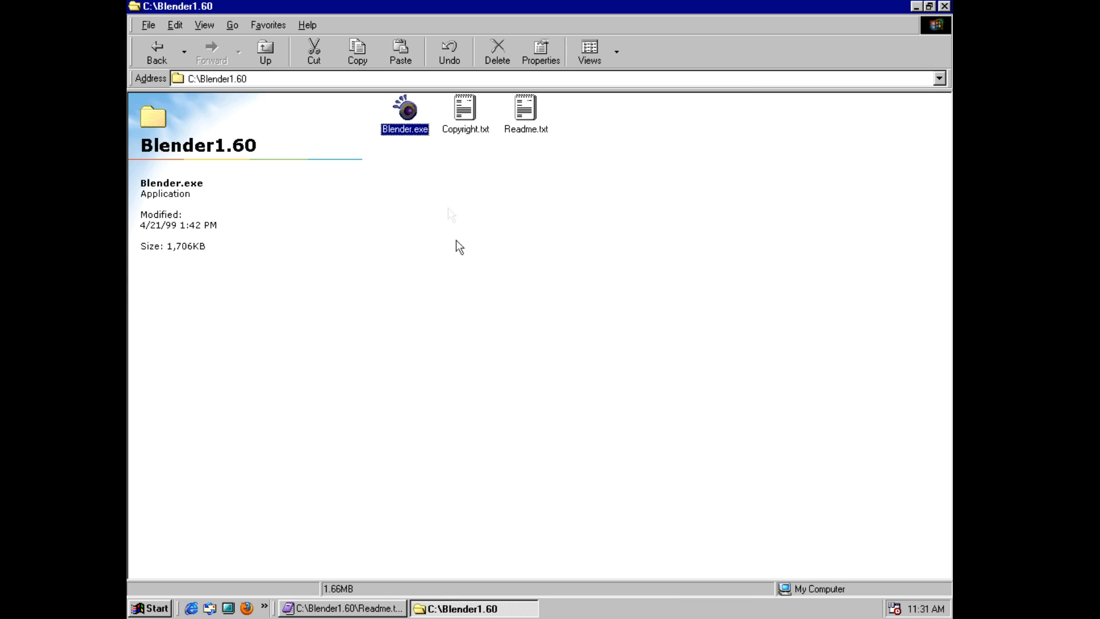
# - Launch Blender.exe again from C:\Blender1.60, render the default scene, and move the render window clear of the viewport
pyautogui.doubleClick(423, 129)
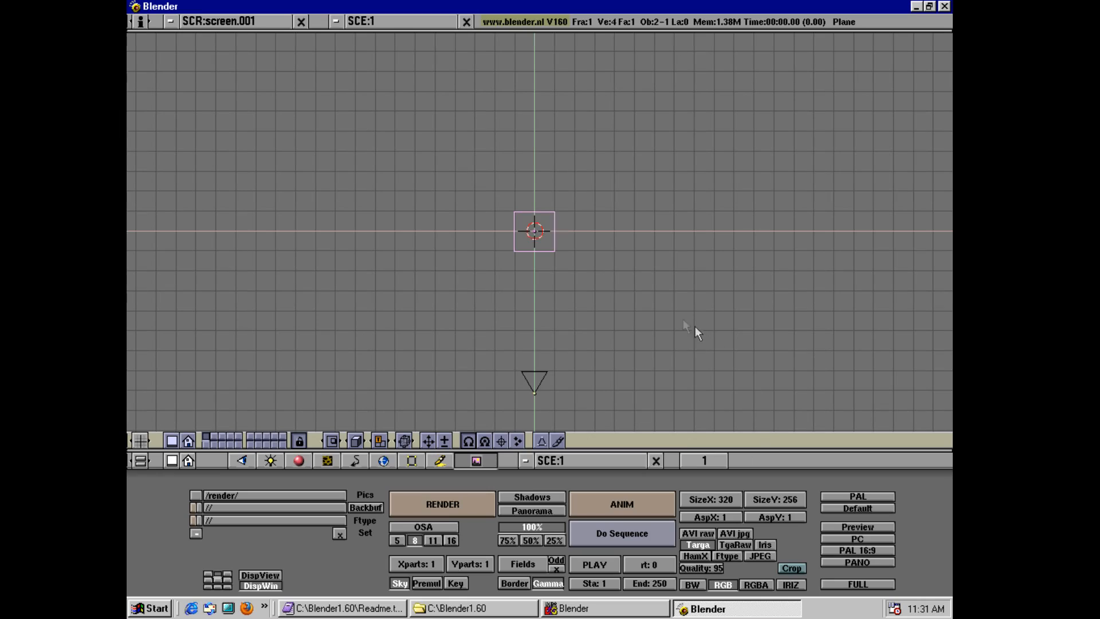
pyautogui.click(462, 512)
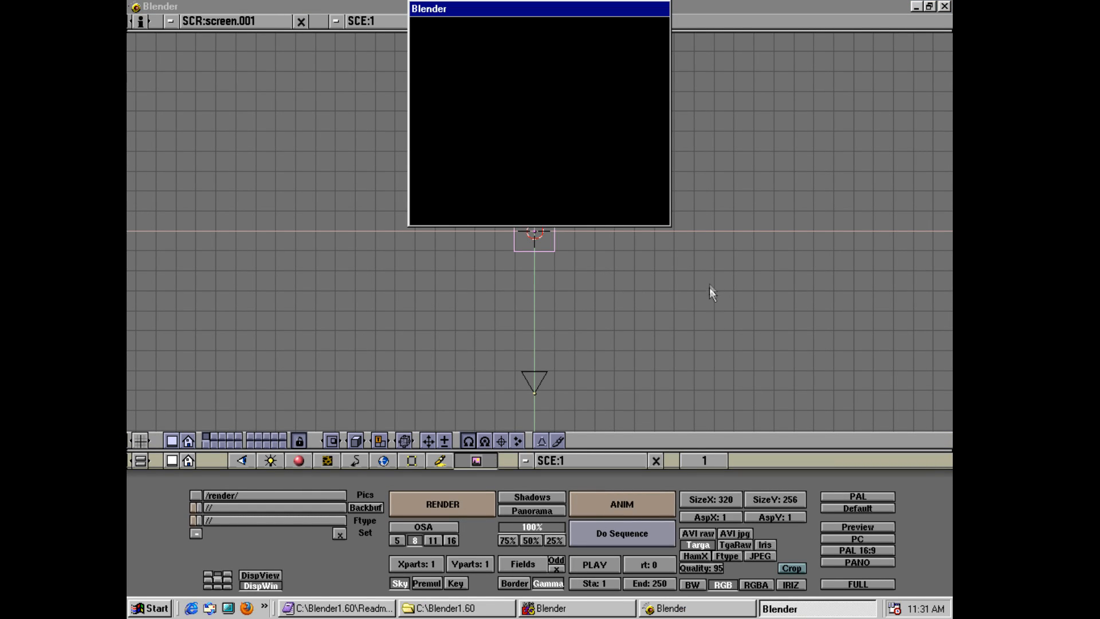
pyautogui.moveTo(543, 9); pyautogui.dragTo(948, 239)
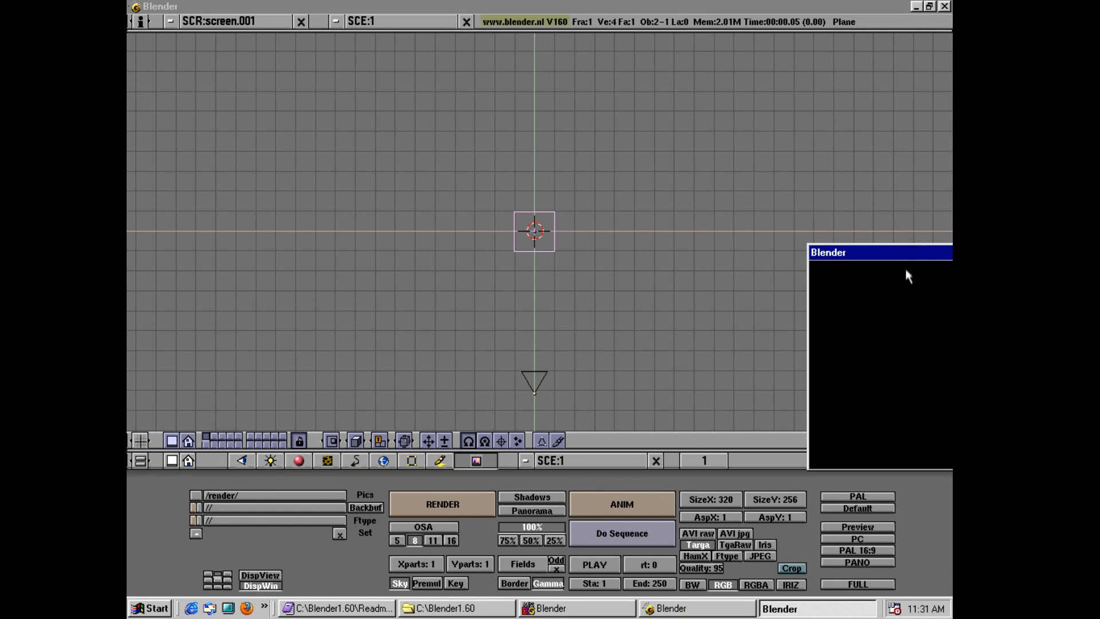
pyautogui.click(690, 29)
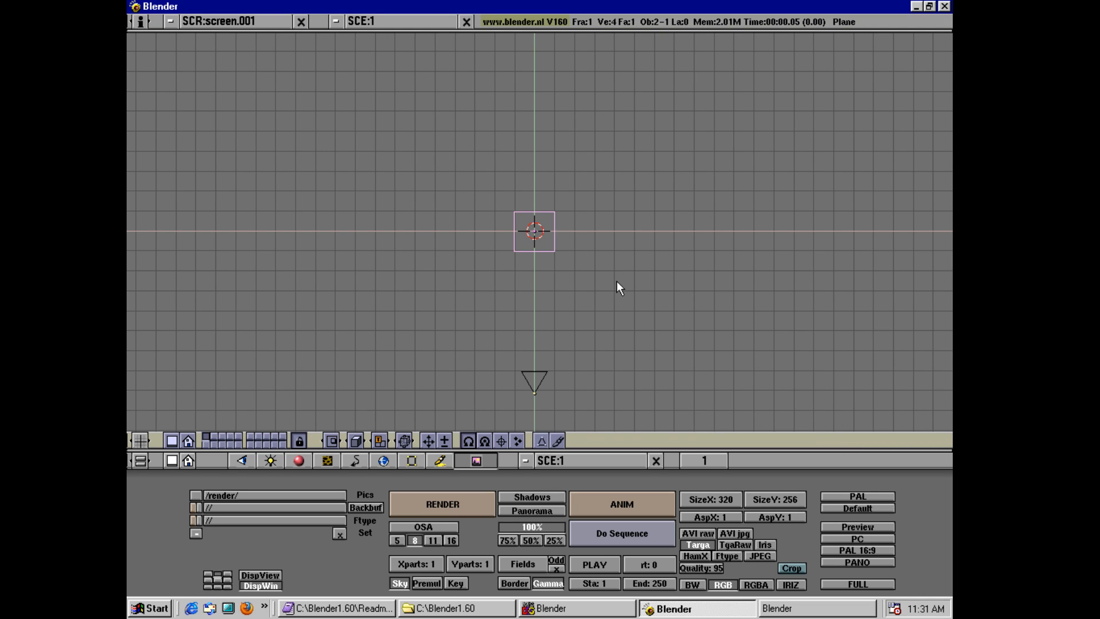
# - Examine the plane and camera in the top view at different zoom levels
pyautogui.press('KP_Subtract')
pyautogui.press('KP_Subtract')
pyautogui.press('KP_Subtract')
pyautogui.press('KP_Subtract')
pyautogui.press('KP_Subtract')
pyautogui.press('KP_Add')
pyautogui.press('KP_Add')
pyautogui.press('KP_Add')
pyautogui.press('KP_Add')
pyautogui.press('KP_Add')
pyautogui.press('KP_Add')
pyautogui.press('KP_Add')
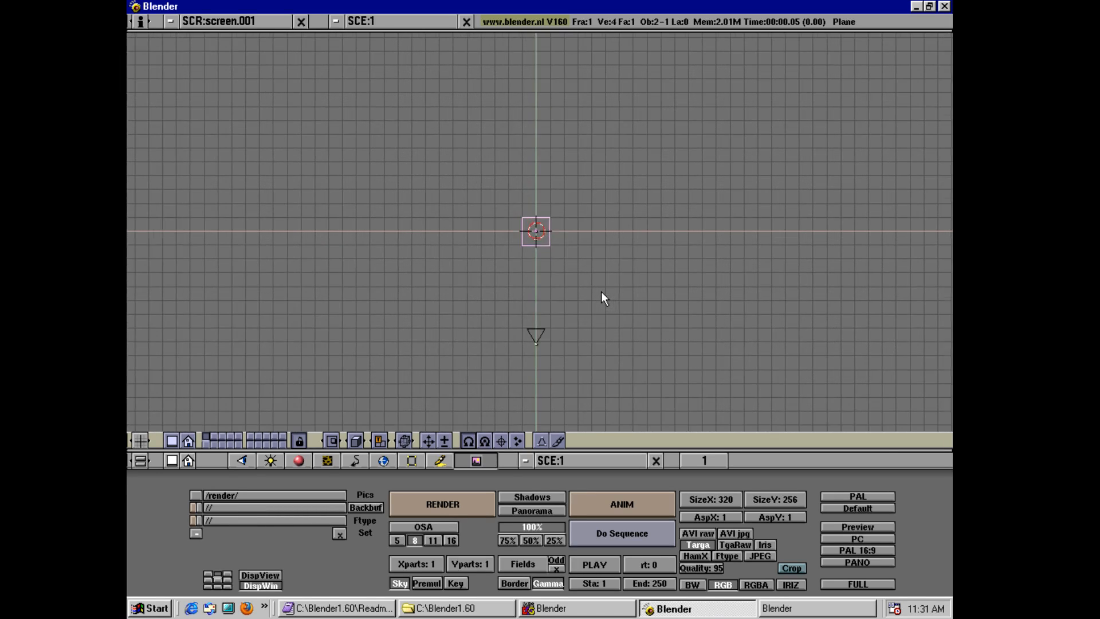
pyautogui.press('KP_Subtract')
pyautogui.press('KP_Subtract')
pyautogui.press('KP_Subtract')
pyautogui.press('KP_Subtract')
pyautogui.press('KP_Subtract')
pyautogui.press('KP_Subtract')
pyautogui.press('KP_Subtract')
pyautogui.press('KP_Add')
pyautogui.press('KP_Add')
pyautogui.press('KP_Add')
pyautogui.press('KP_Add')
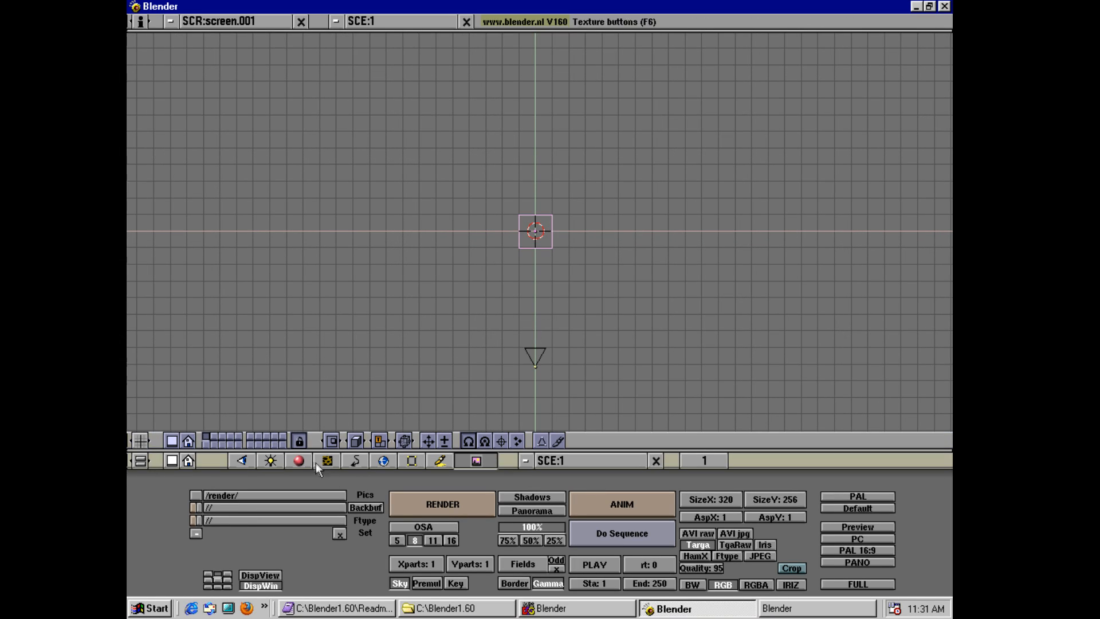
# - Show the lamp buttons in the lower window and restore the default pivot mode for rotation and scaling
pyautogui.click(274, 462)
pyautogui.click(594, 245)
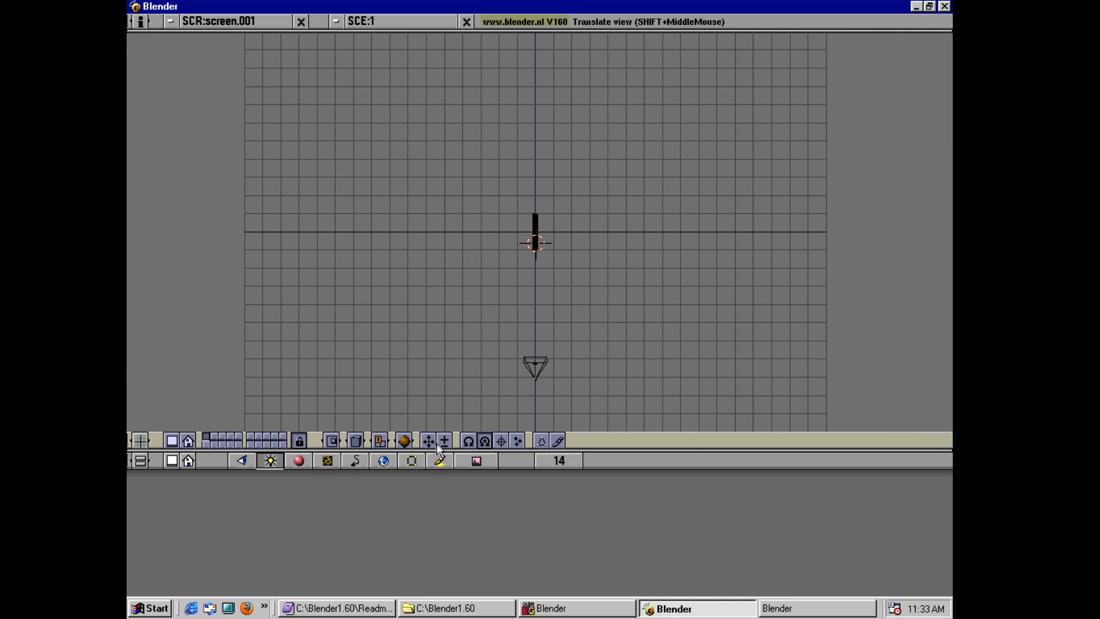
pyautogui.moveTo(442, 446); pyautogui.dragTo(469, 475)
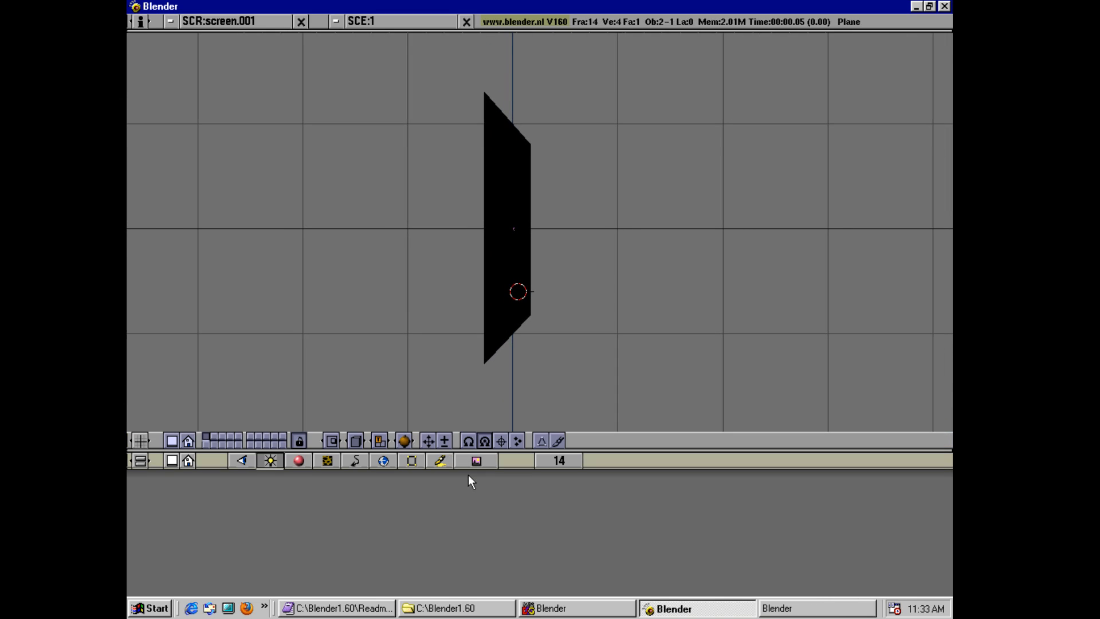
pyautogui.click(467, 440)
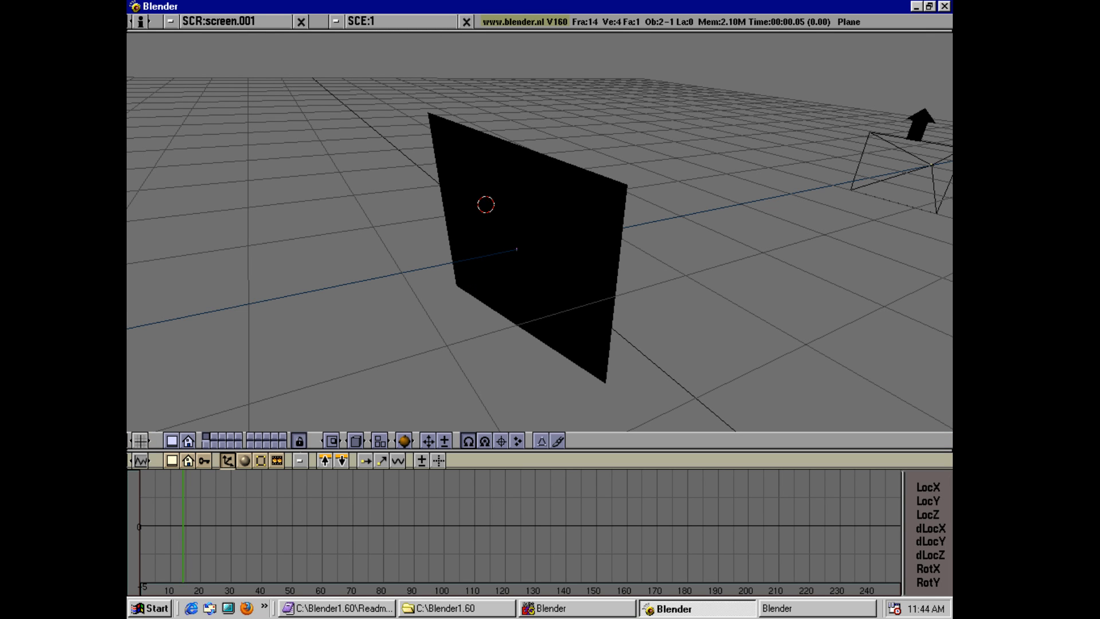
# - Place the 3D cursor near the plane's right edge in the perspective view
pyautogui.moveTo(716, 175); pyautogui.dragTo(764, 159, button='middle')
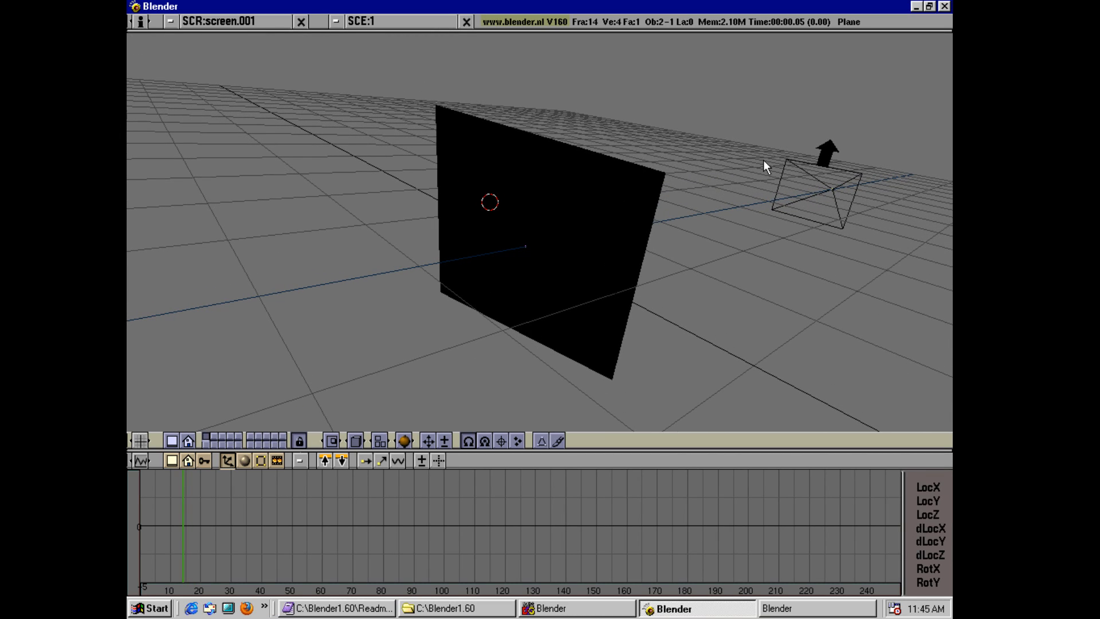
pyautogui.moveTo(763, 159); pyautogui.dragTo(592, 230, button='middle')
pyautogui.click(592, 229)
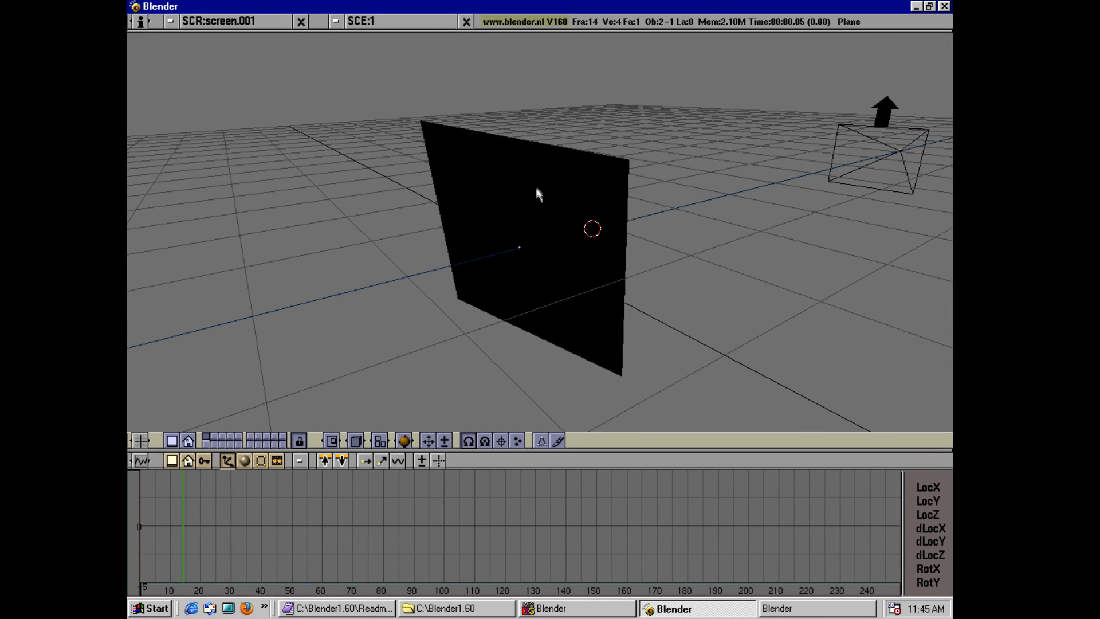
# - Rotate the plane twice around the view axis in the perspective view so it stands tilted
pyautogui.press('r')
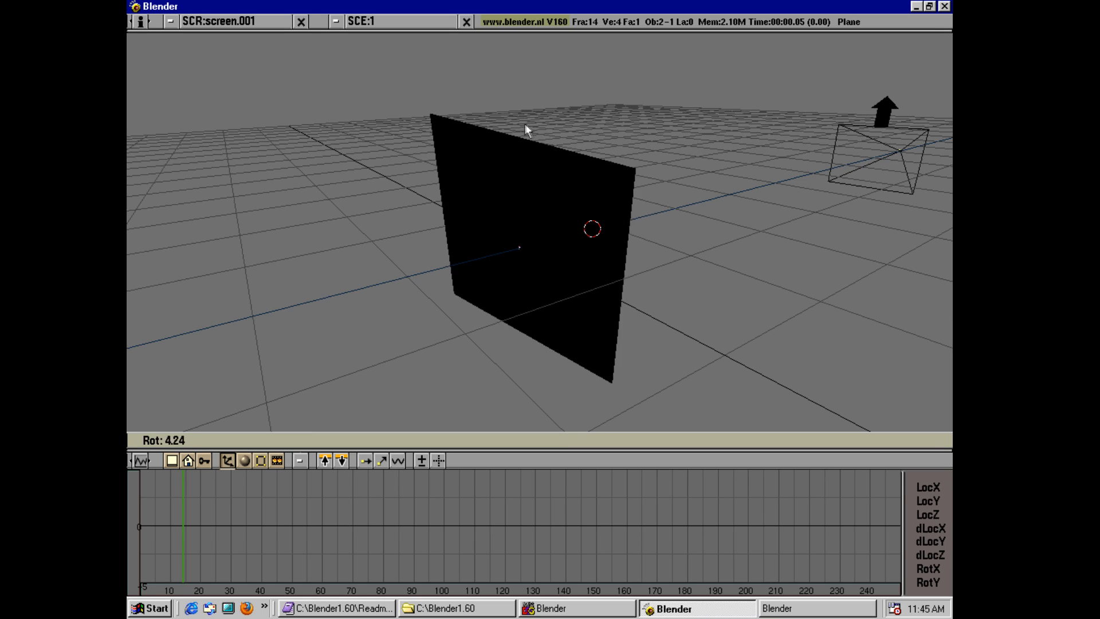
pyautogui.click(588, 163)
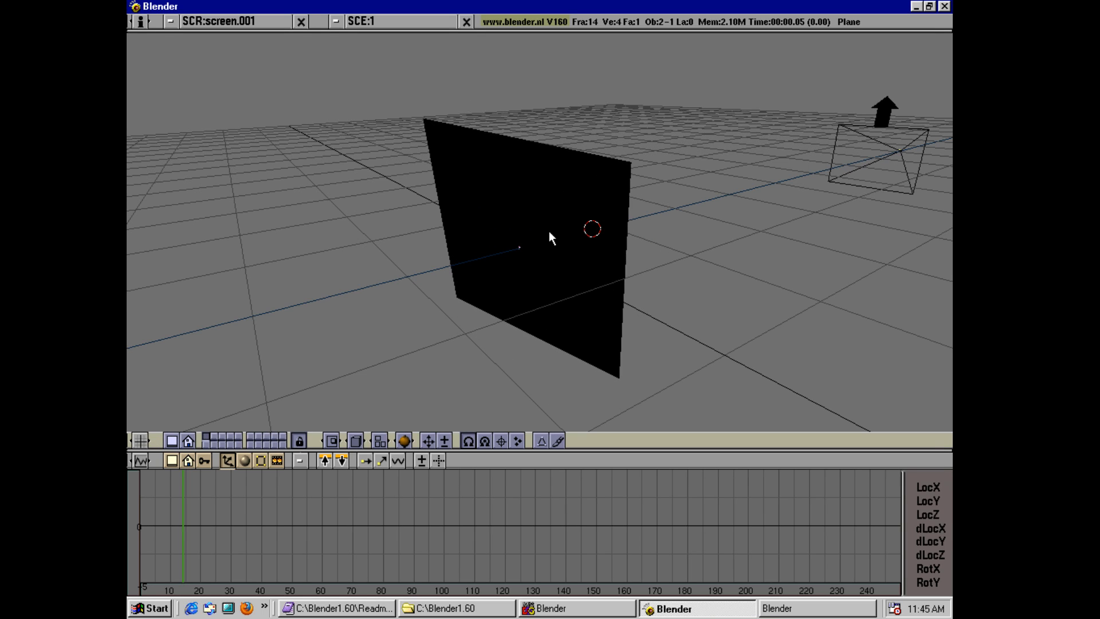
pyautogui.press('r')
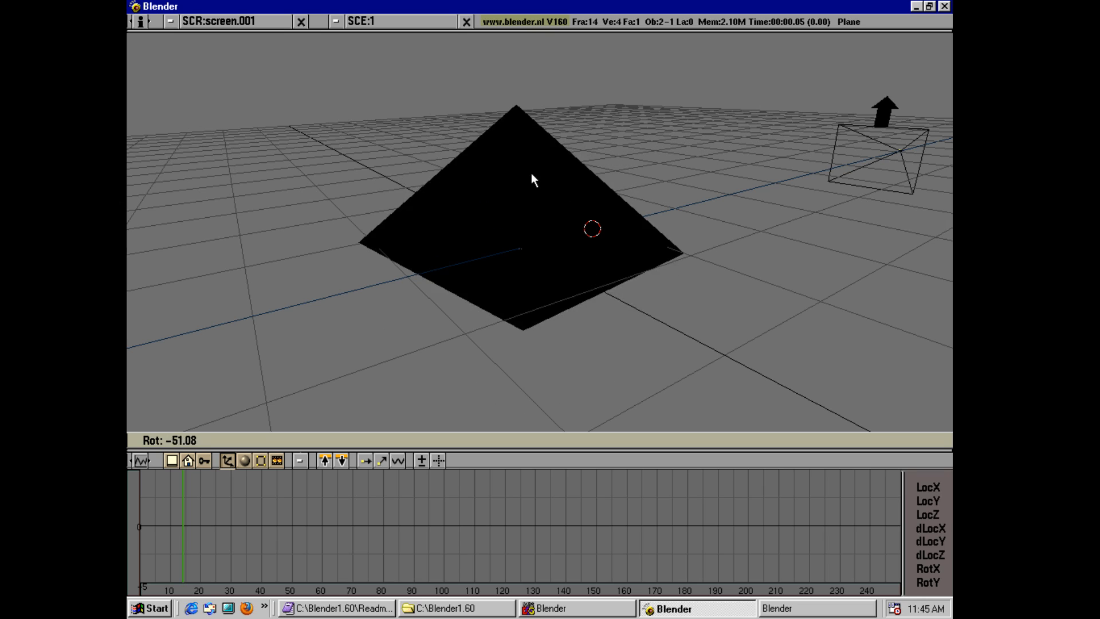
pyautogui.click(546, 179)
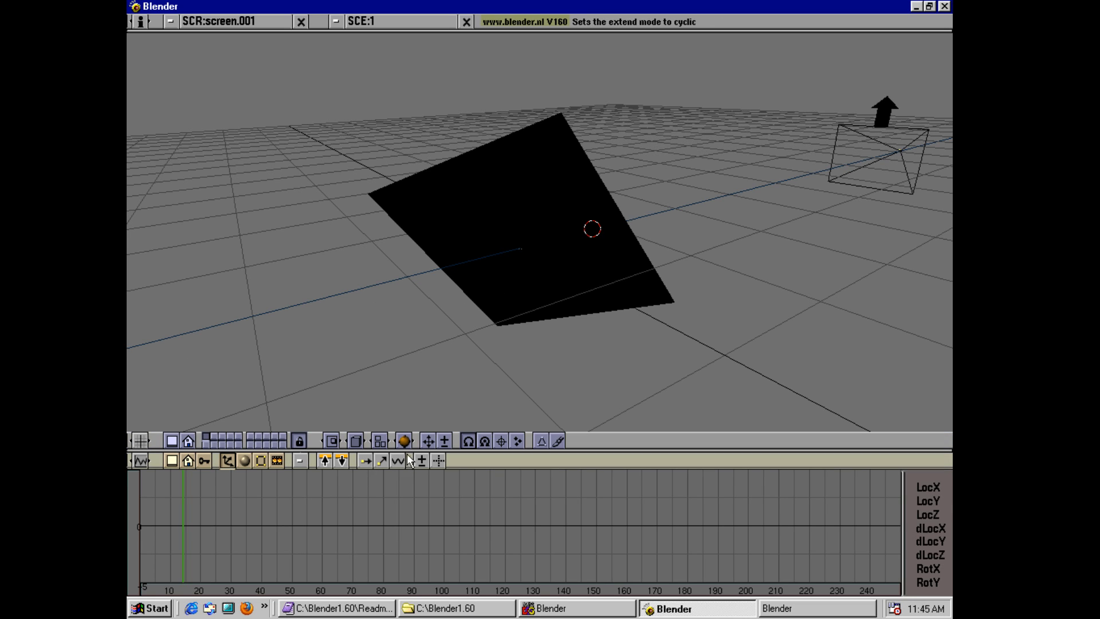
# - Change the lower window from the IPO curve editor to the buttons window and show the plane's material settings
pyautogui.click(245, 461)
pyautogui.moveTo(140, 467); pyautogui.dragTo(143, 458)
pyautogui.click(294, 462)
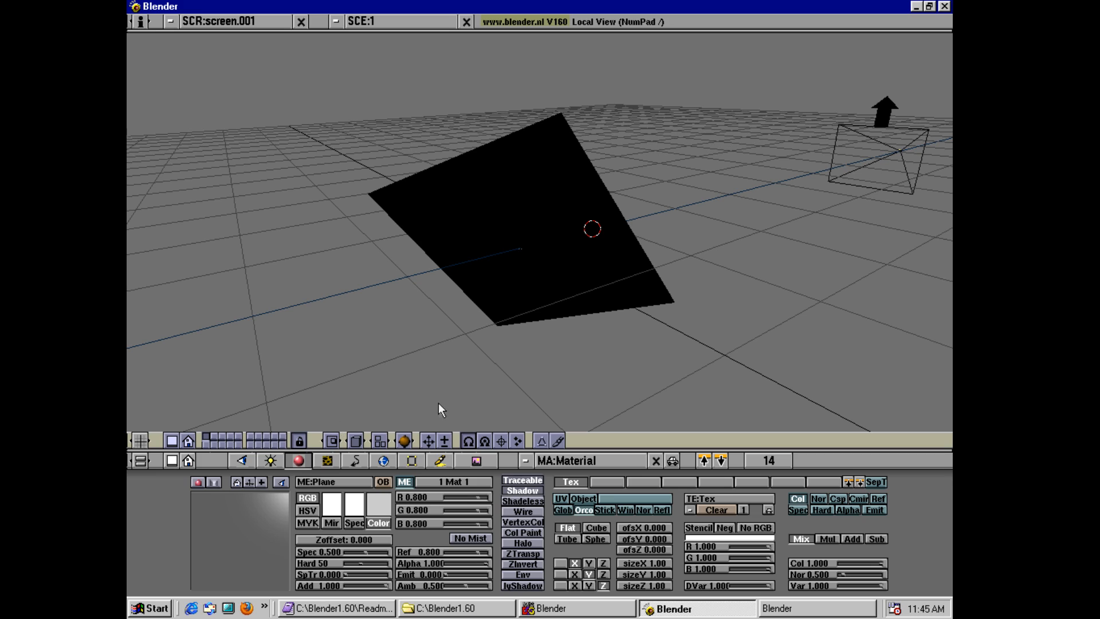
pyautogui.click(271, 461)
pyautogui.click(296, 462)
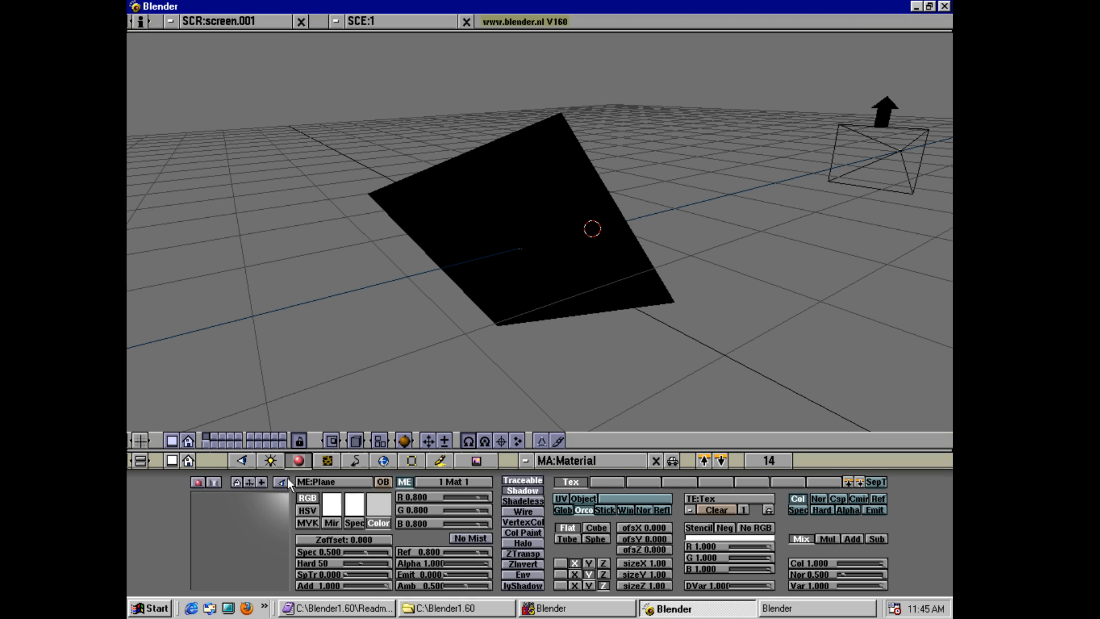
# - Look through the view, texture and remaining button sets in the lower window
pyautogui.click(241, 461)
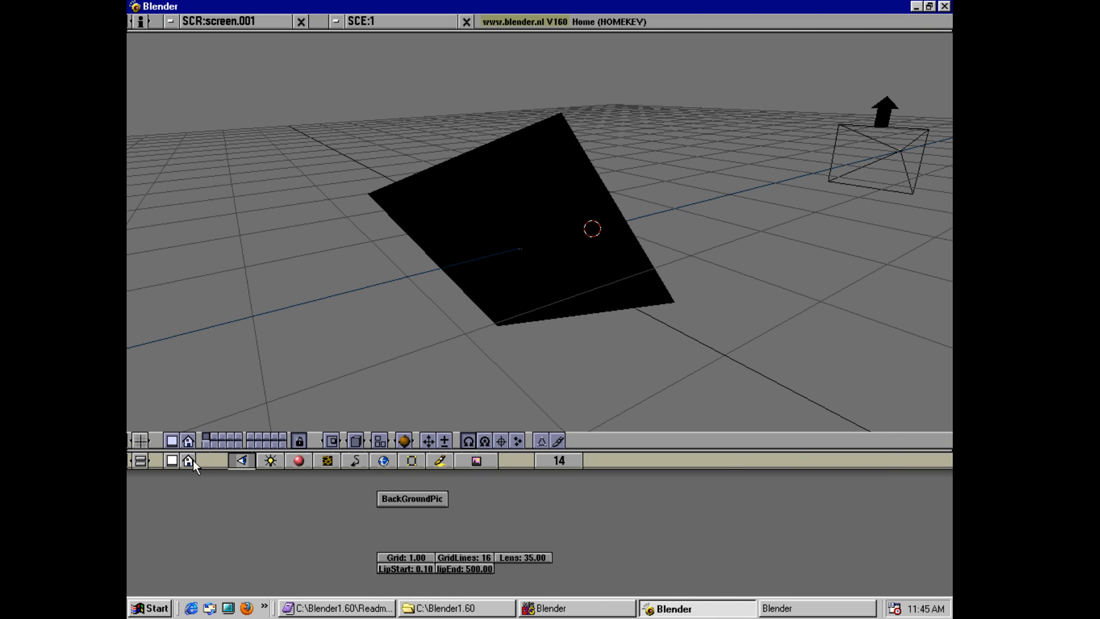
pyautogui.click(327, 461)
pyautogui.click(367, 461)
pyautogui.click(411, 461)
pyautogui.click(441, 460)
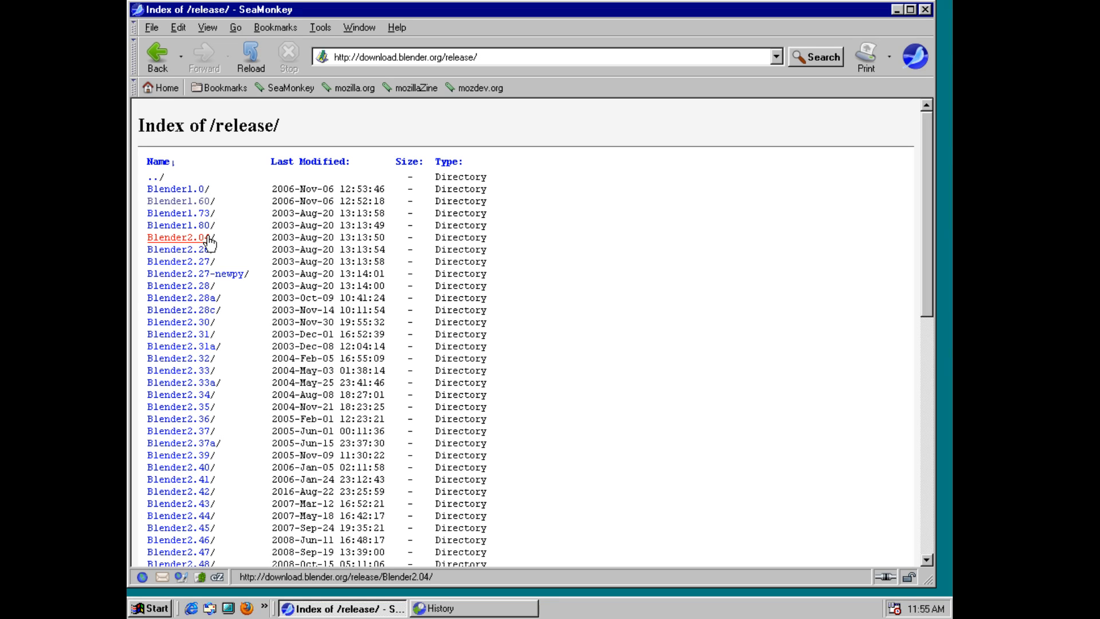
# - Download blender-2.31-windows.exe from the Blender2.31 release directory and save it to the Desktop
pyautogui.click(208, 337)
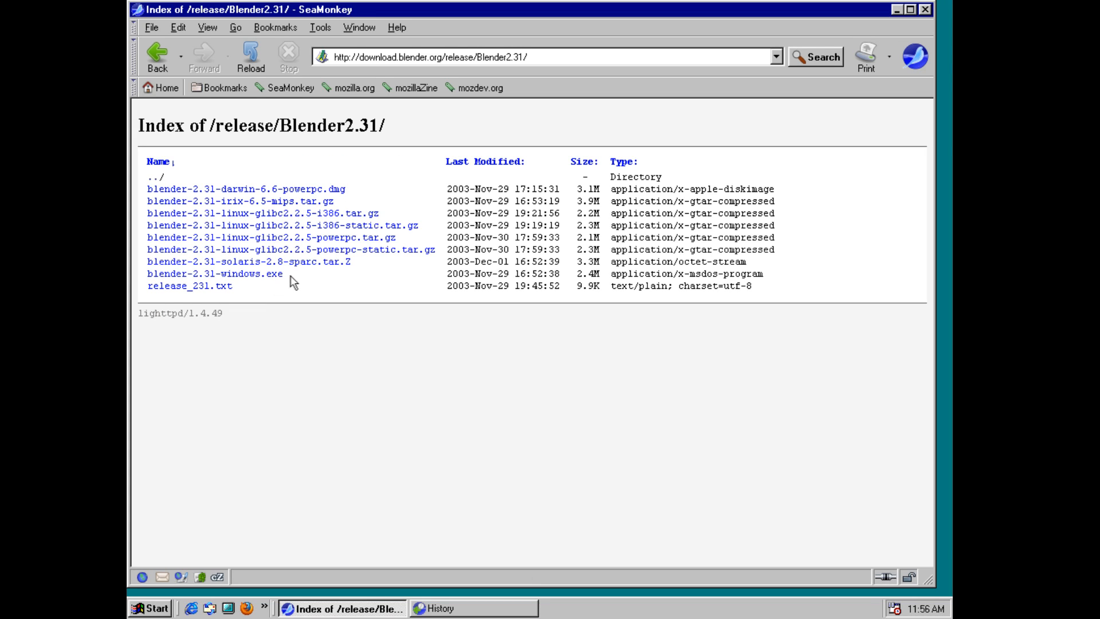
pyautogui.click(269, 275)
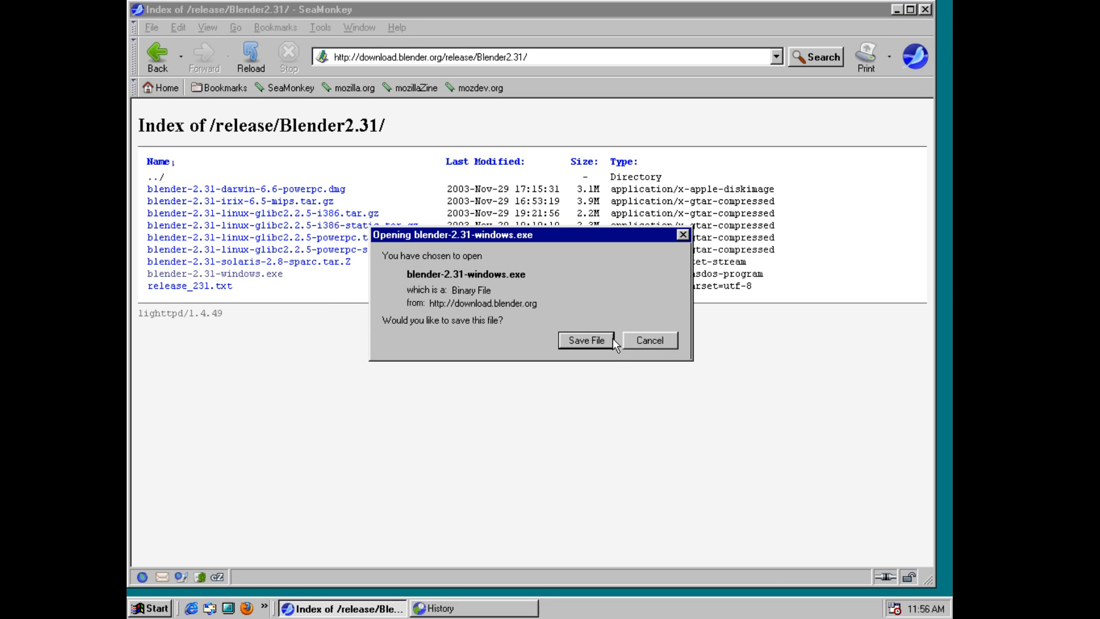
pyautogui.click(610, 340)
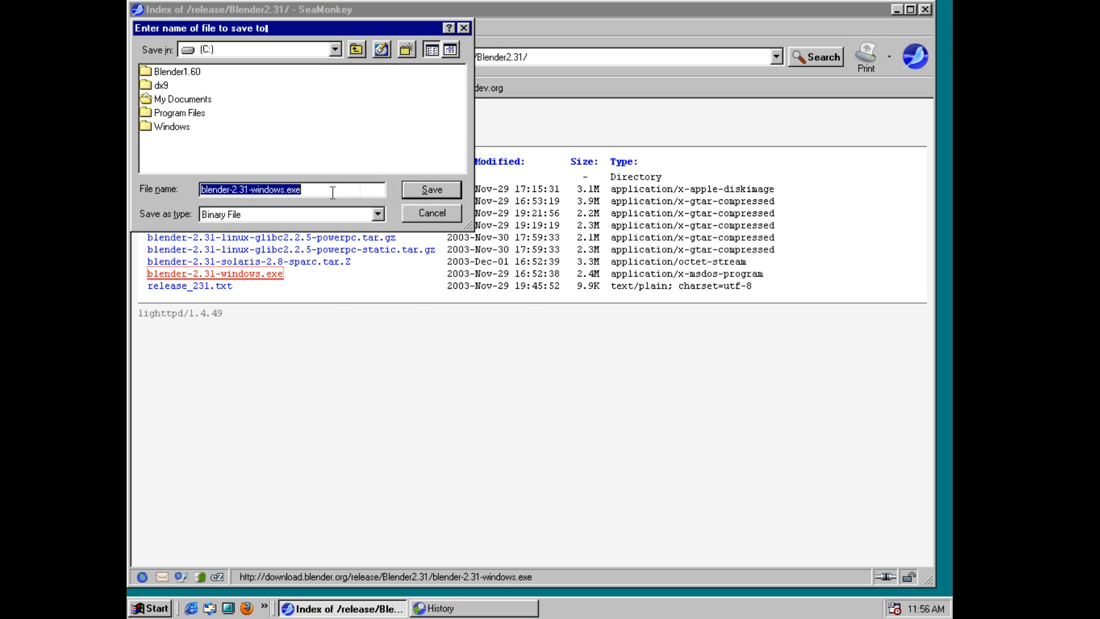
pyautogui.click(280, 50)
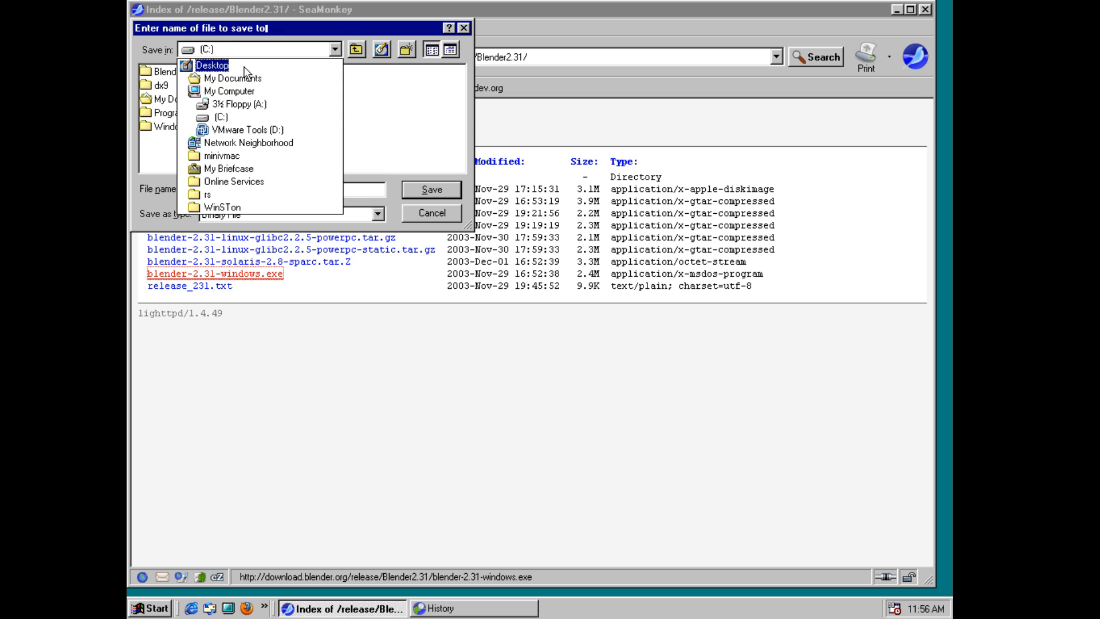
pyautogui.click(245, 68)
pyautogui.click(432, 190)
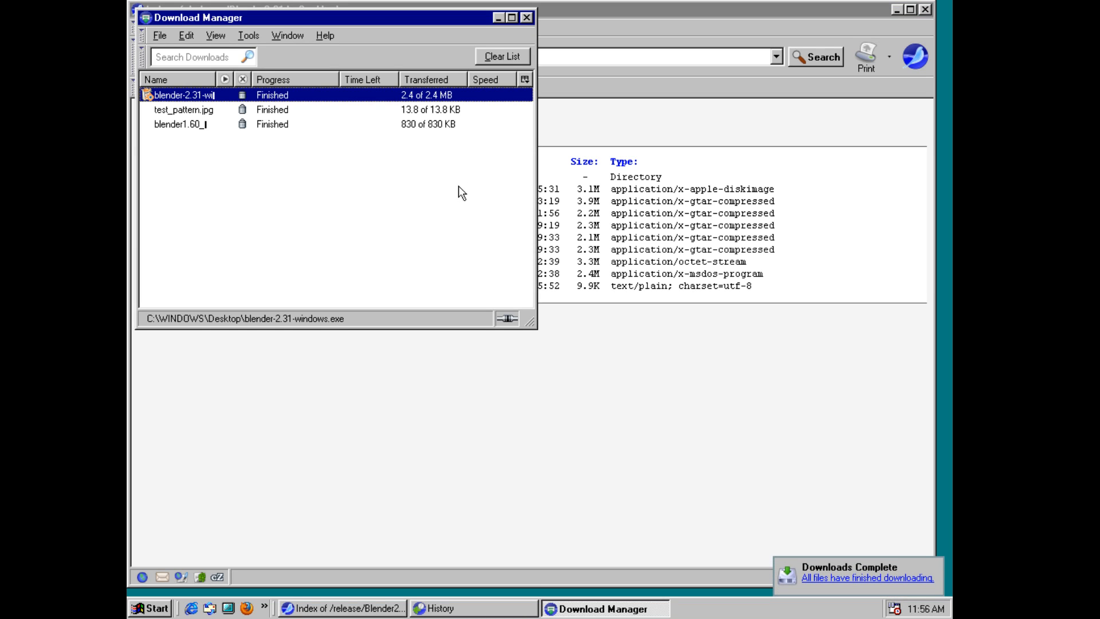
# - Clear the download manager, browser and history windows off the desktop and move the Blender 2.31 installer to a free area
pyautogui.click(498, 18)
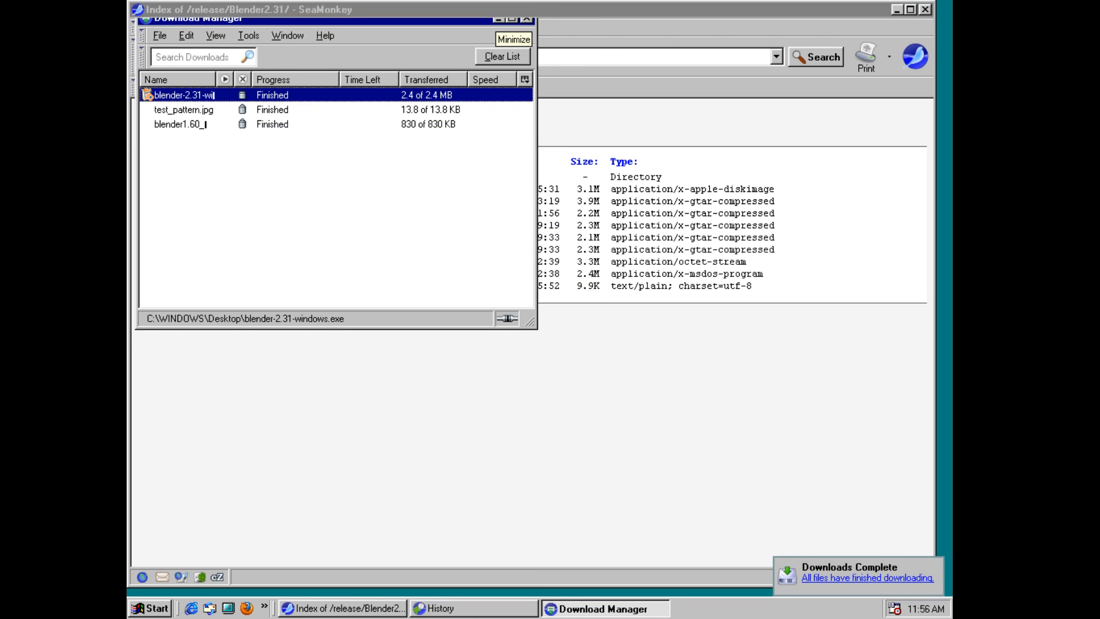
pyautogui.click(897, 9)
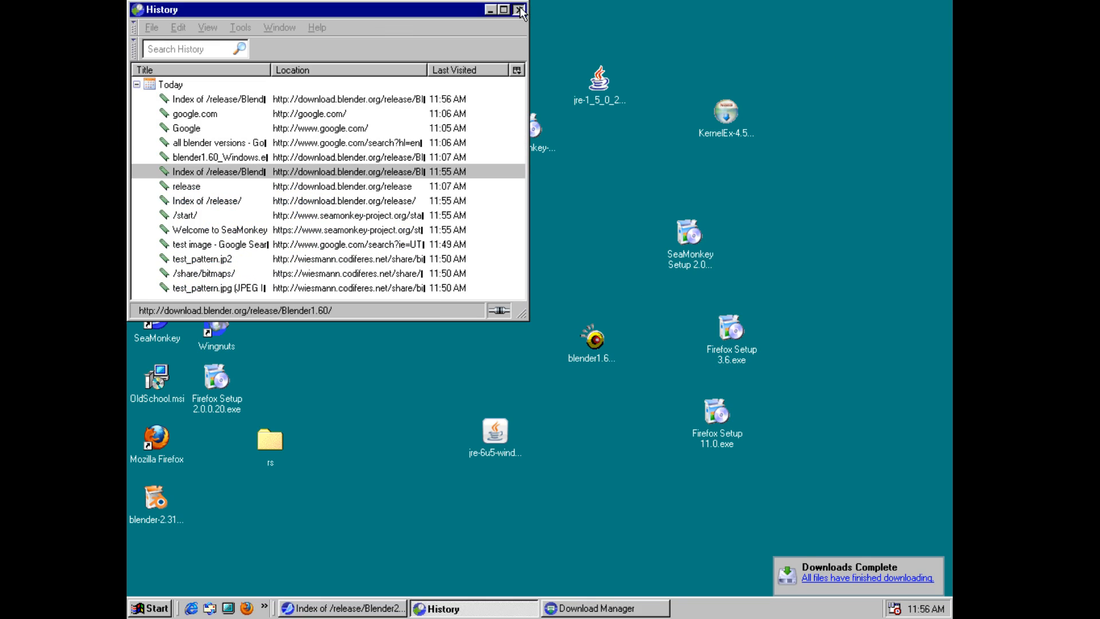
pyautogui.click(520, 10)
pyautogui.moveTo(155, 497); pyautogui.dragTo(432, 340)
# - Install Blender 2.31 with Start Menu and desktop shortcuts and .blend file association, and run it when setup finishes
pyautogui.doubleClick(427, 339)
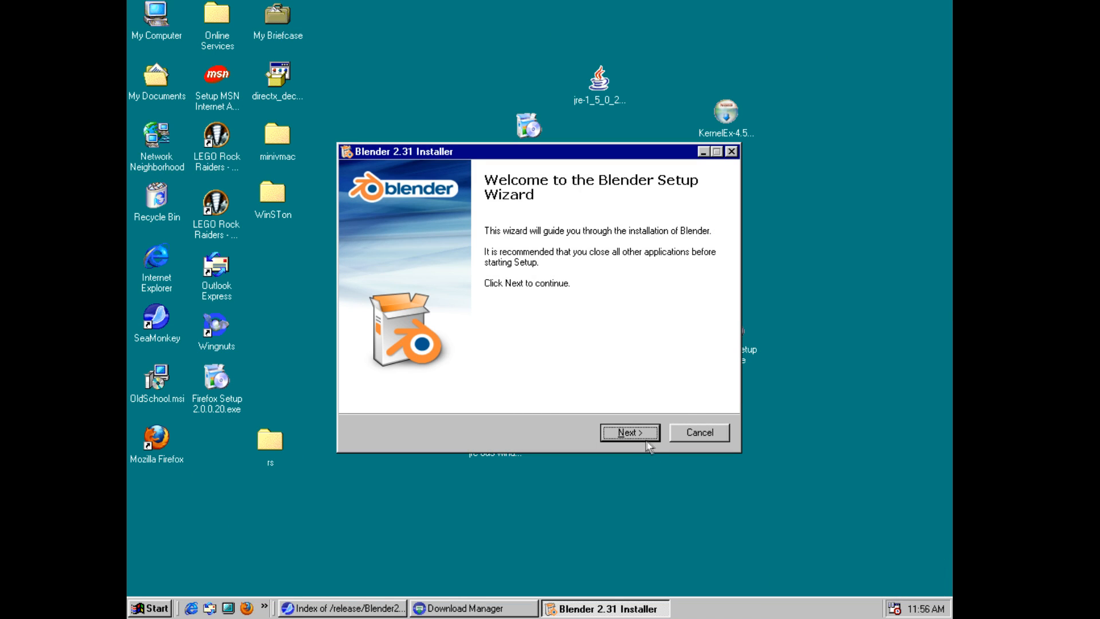
pyautogui.click(646, 431)
pyautogui.click(646, 429)
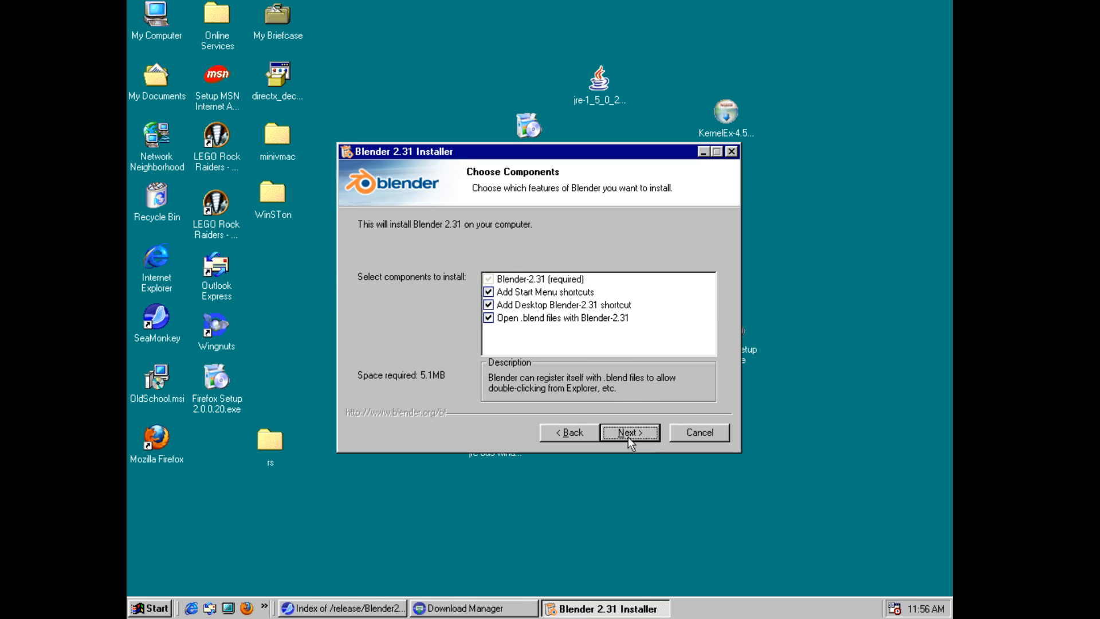
pyautogui.click(629, 433)
pyautogui.click(633, 432)
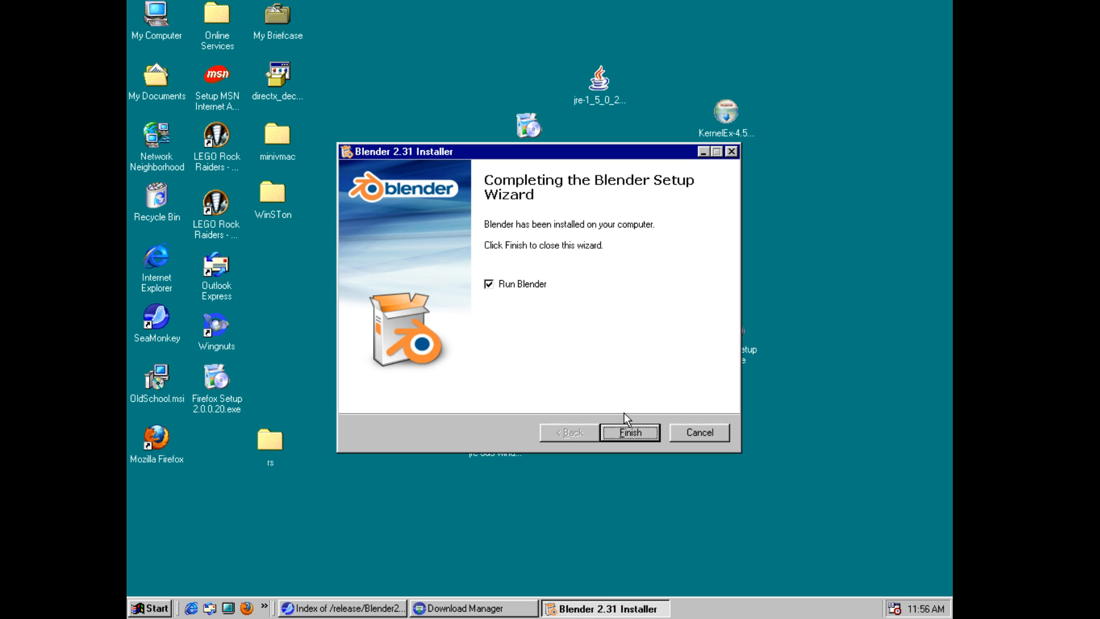
pyautogui.click(630, 431)
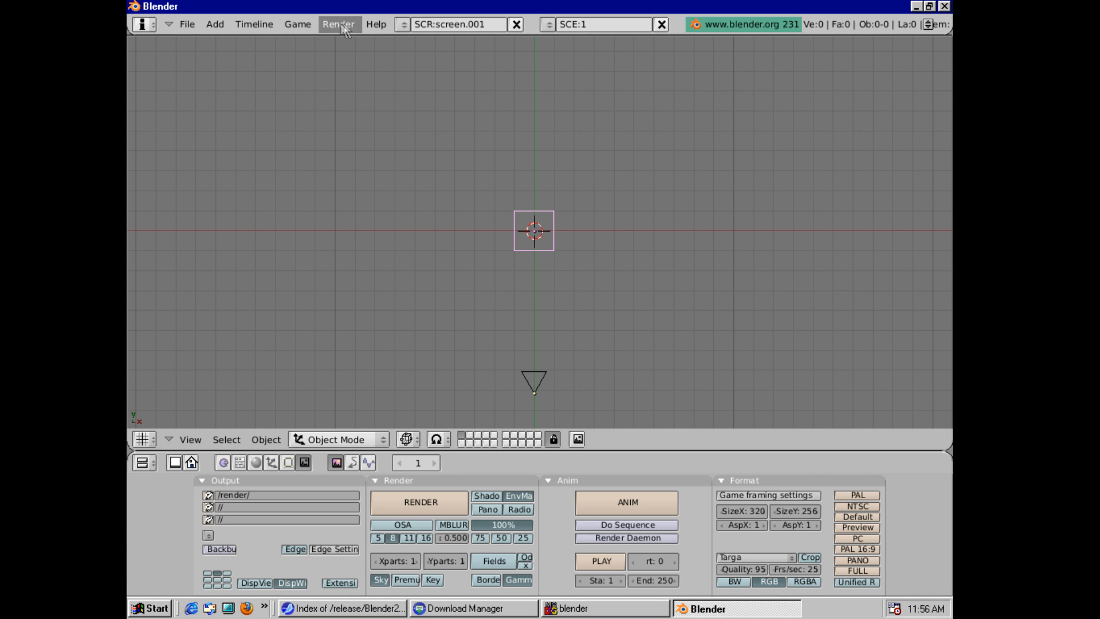
# - Examine the default scene at an angle and look through the logic, script, shading, object, editing and scene button sets
pyautogui.moveTo(624, 273); pyautogui.dragTo(652, 88, button='middle')
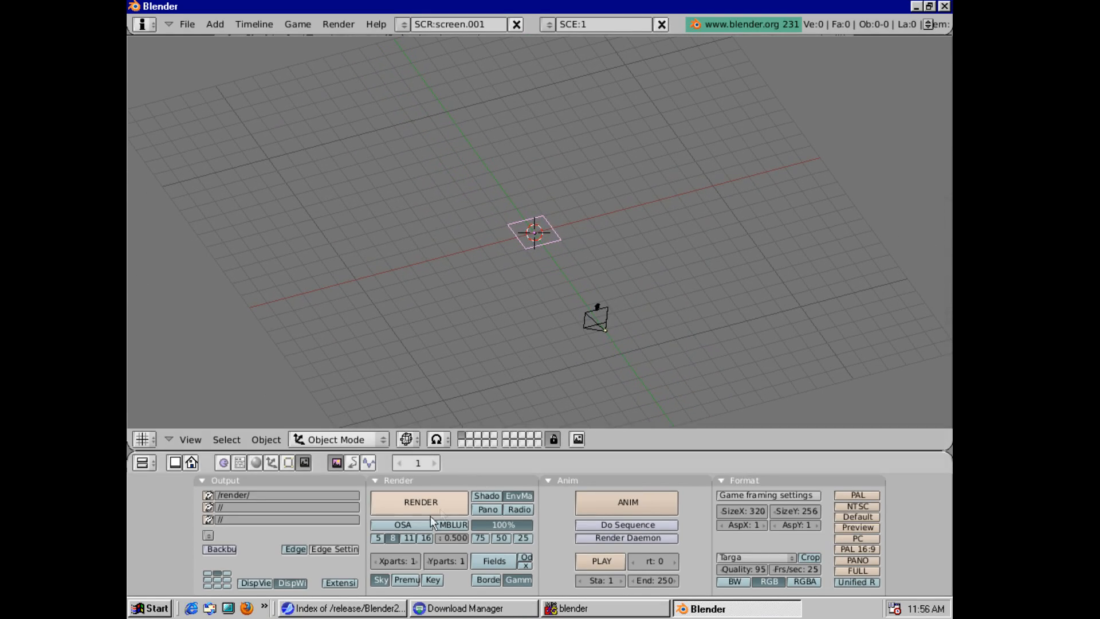
pyautogui.click(223, 462)
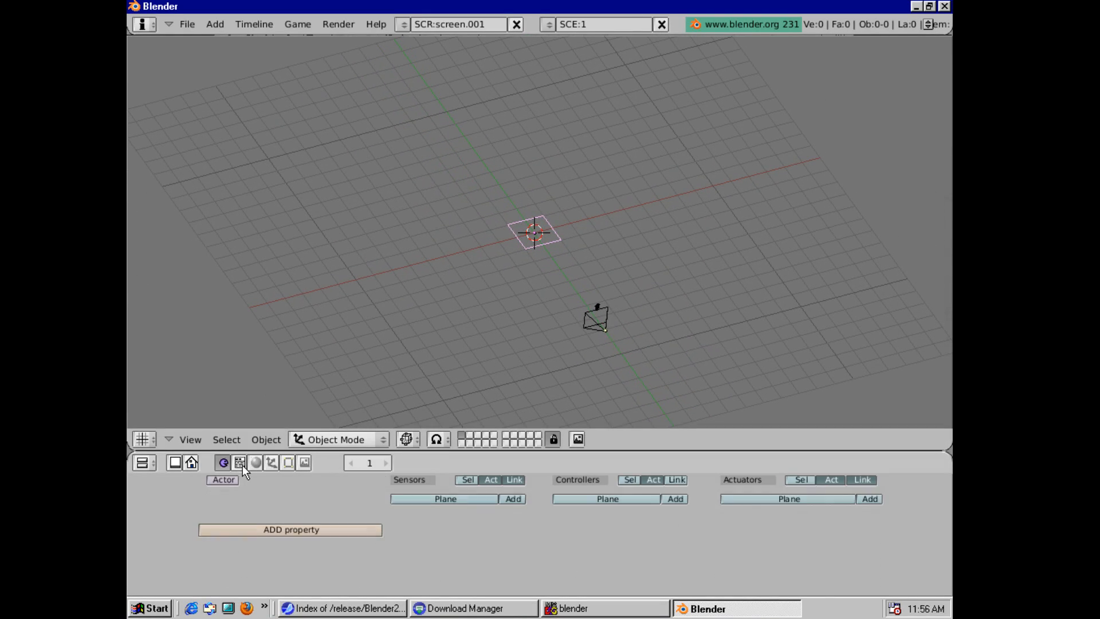
pyautogui.click(240, 463)
pyautogui.click(256, 463)
pyautogui.click(272, 463)
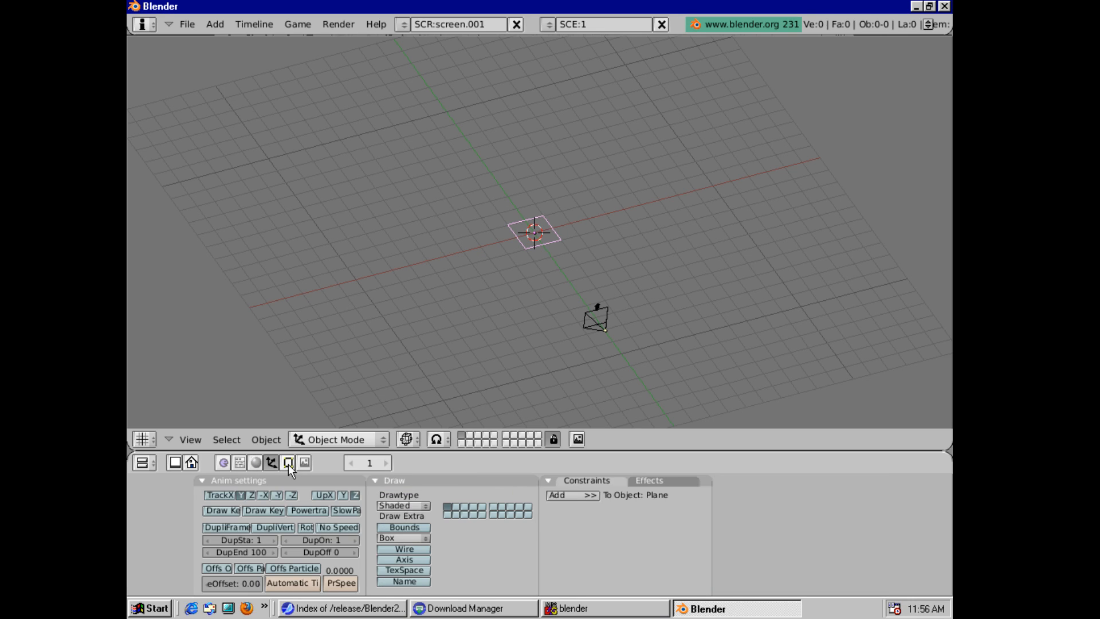
pyautogui.click(288, 463)
pyautogui.click(304, 463)
pyautogui.click(290, 464)
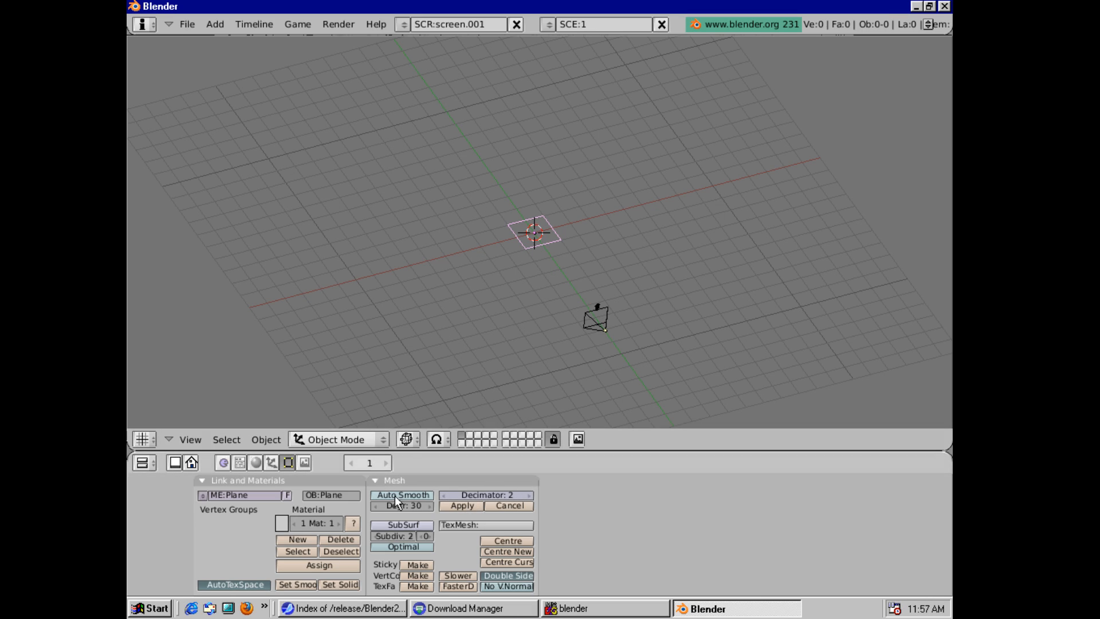
# - Render the current frame of the default scene, move the render window aside to compare, and close it
pyautogui.click(345, 26)
pyautogui.click(350, 39)
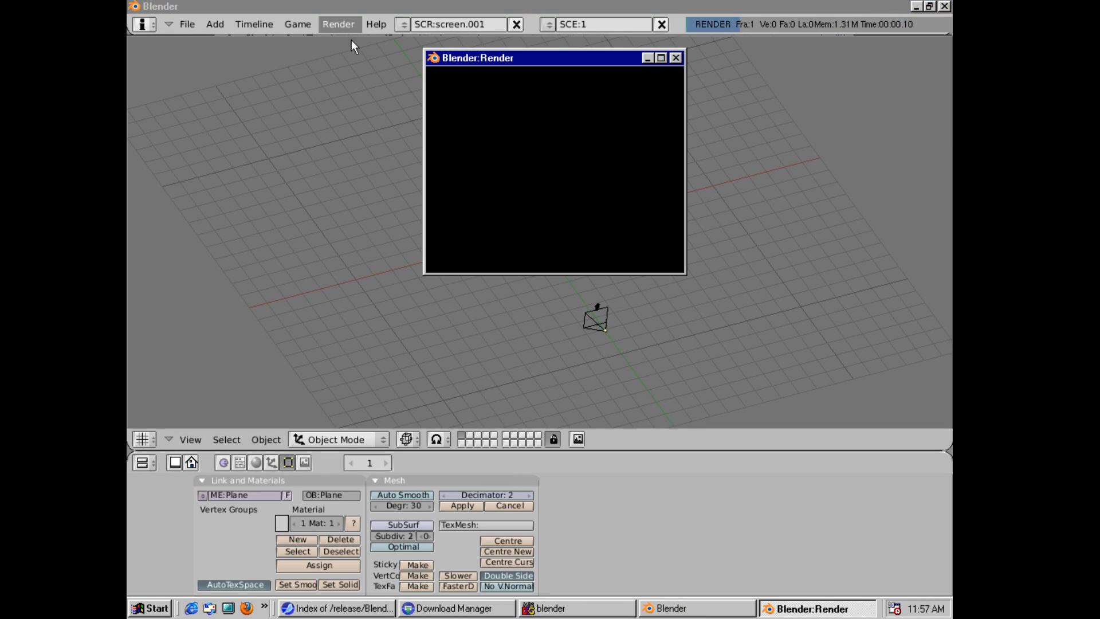
pyautogui.moveTo(615, 61); pyautogui.dragTo(760, 116)
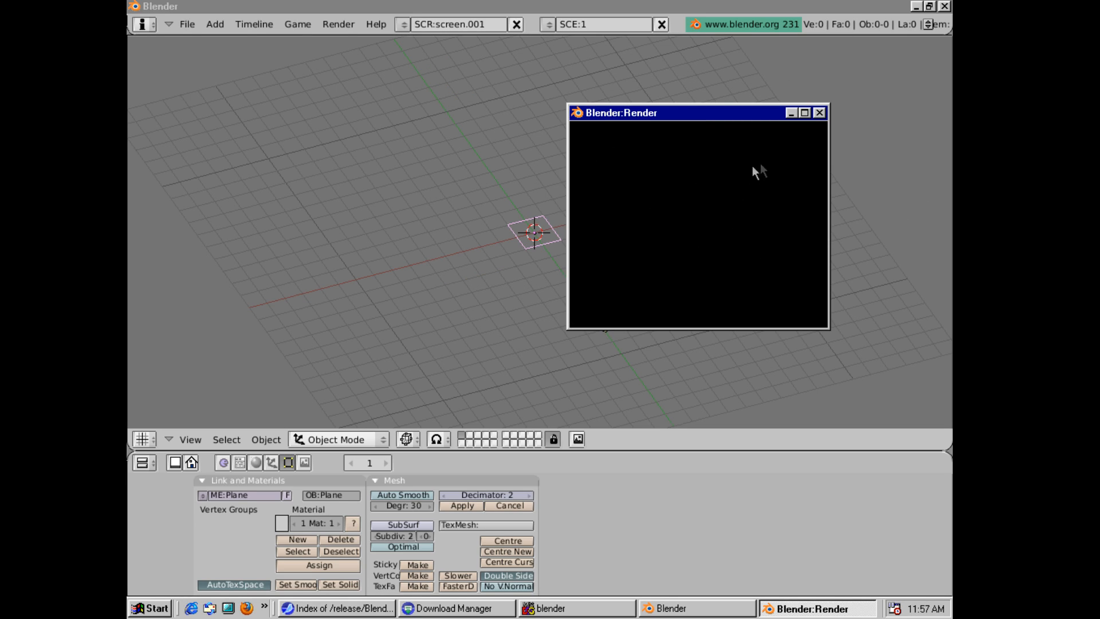
pyautogui.click(820, 113)
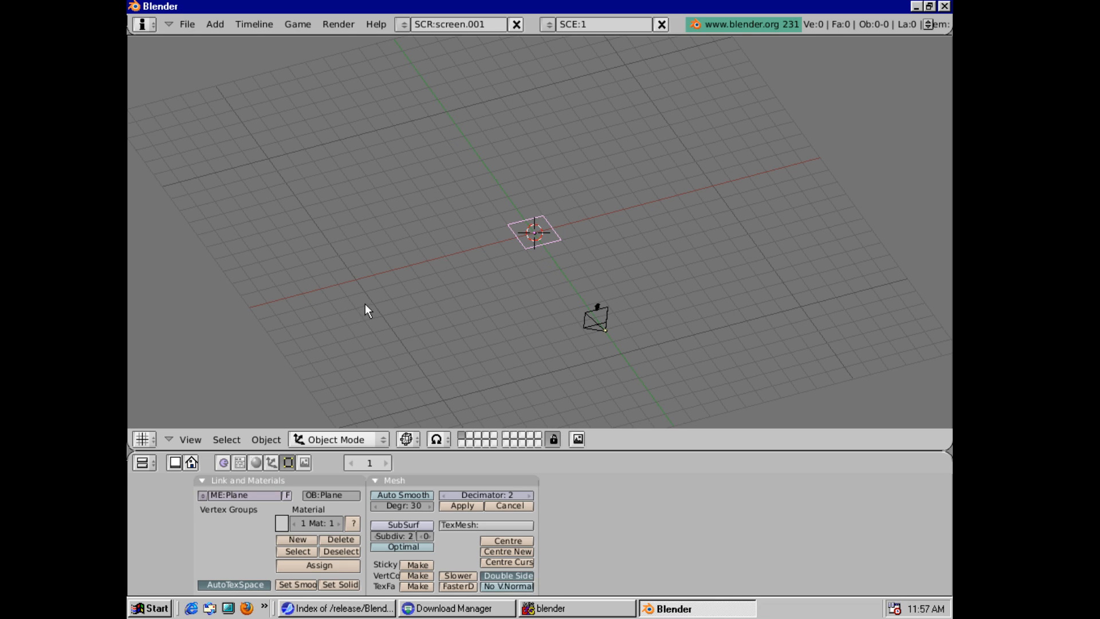
# - Move the lamp up along the Z axis by about 4.04 units above the plane and show its lamp settings
pyautogui.click(272, 463)
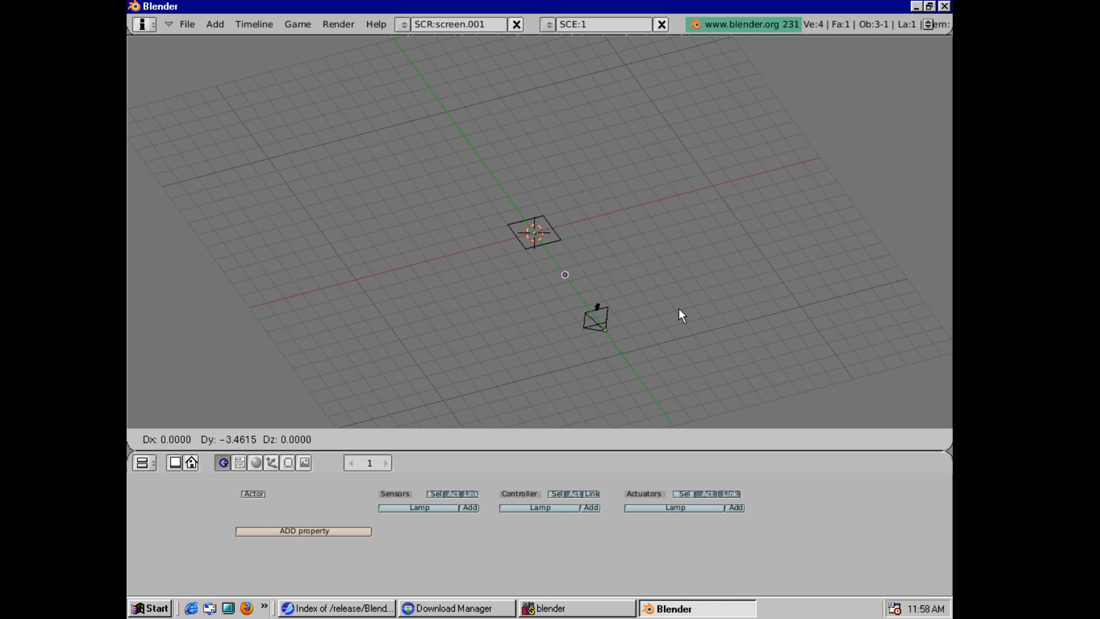
pyautogui.press('z')
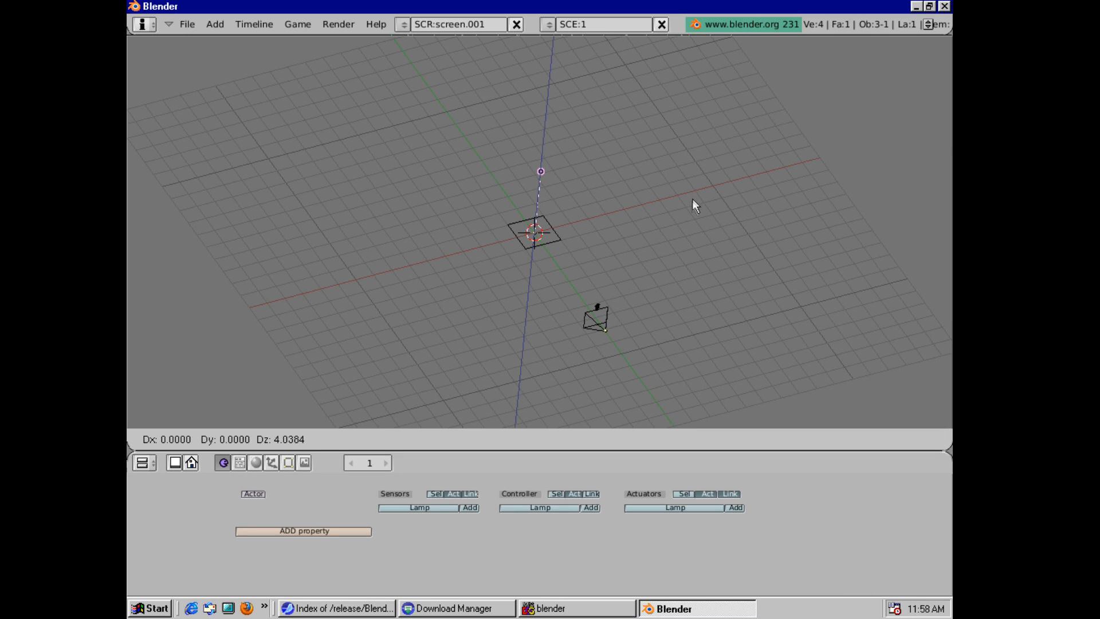
pyautogui.click(692, 200)
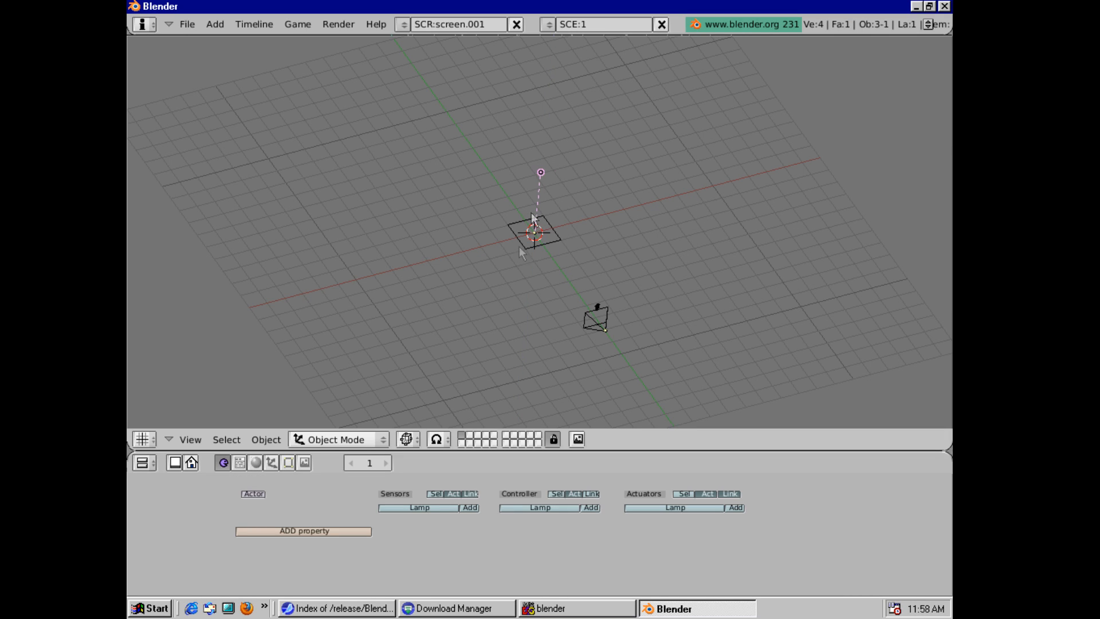
pyautogui.click(259, 466)
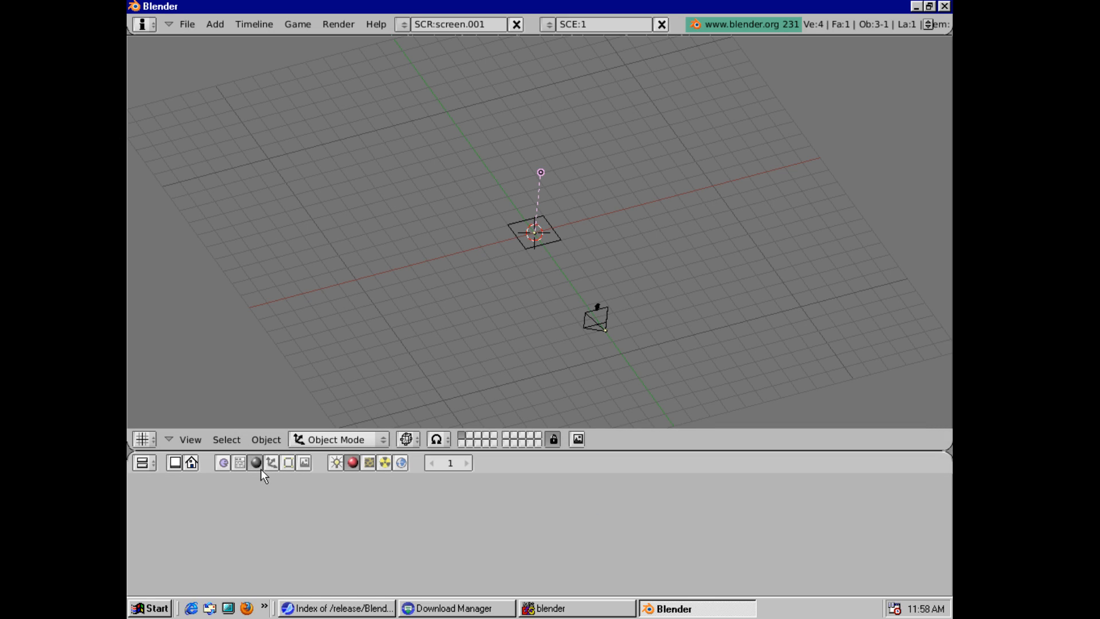
pyautogui.click(338, 464)
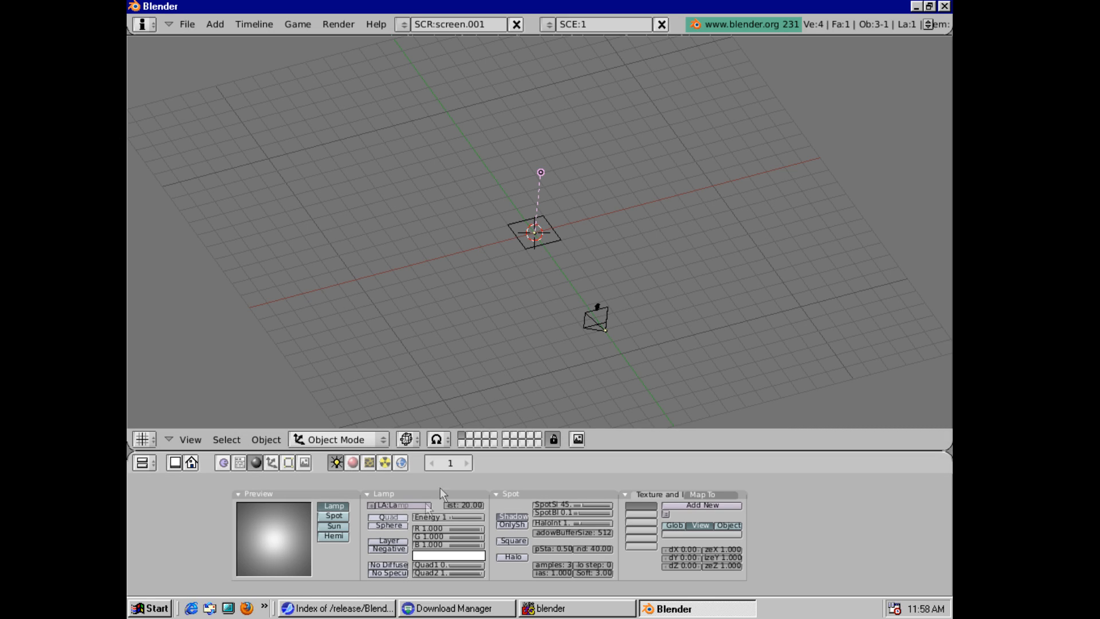
# - Render the current frame with the lamp in place and move the render window clear of the plane
pyautogui.click(338, 24)
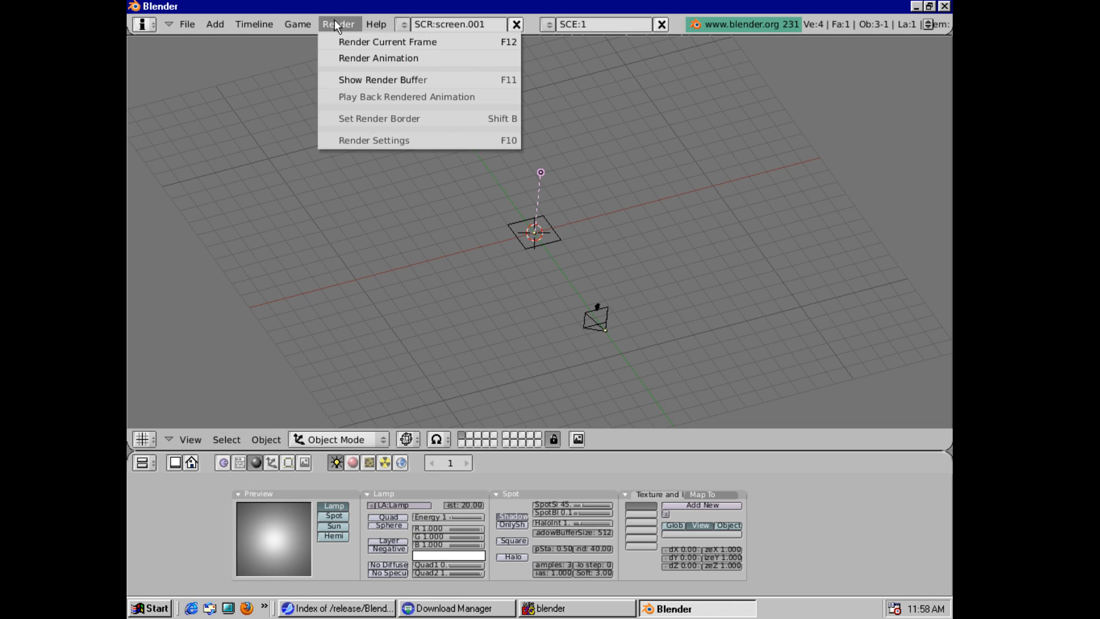
pyautogui.click(352, 45)
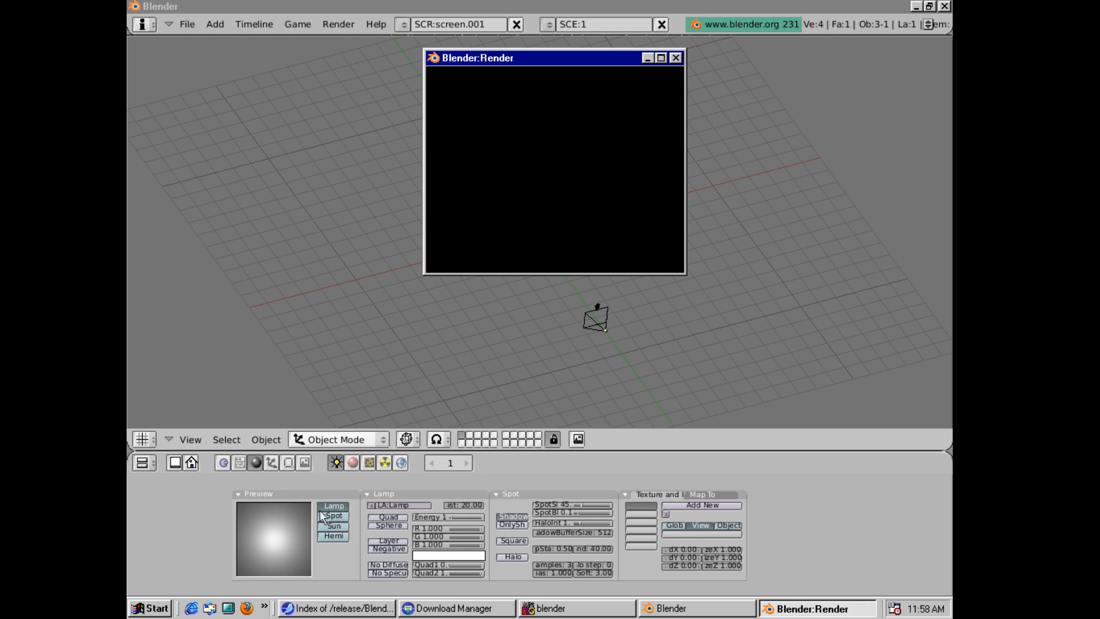
pyautogui.moveTo(586, 53); pyautogui.dragTo(791, 107)
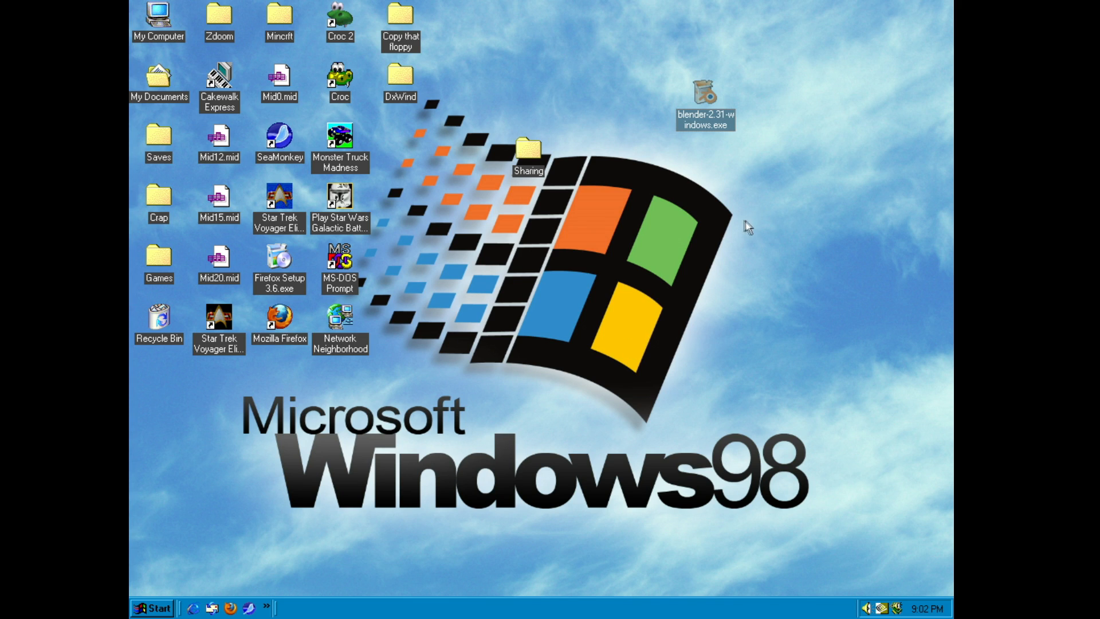
# - Install Blender 2.31 from the blender-2.31-windows.exe installer with the default components and launch it on finishing
pyautogui.doubleClick(708, 90)
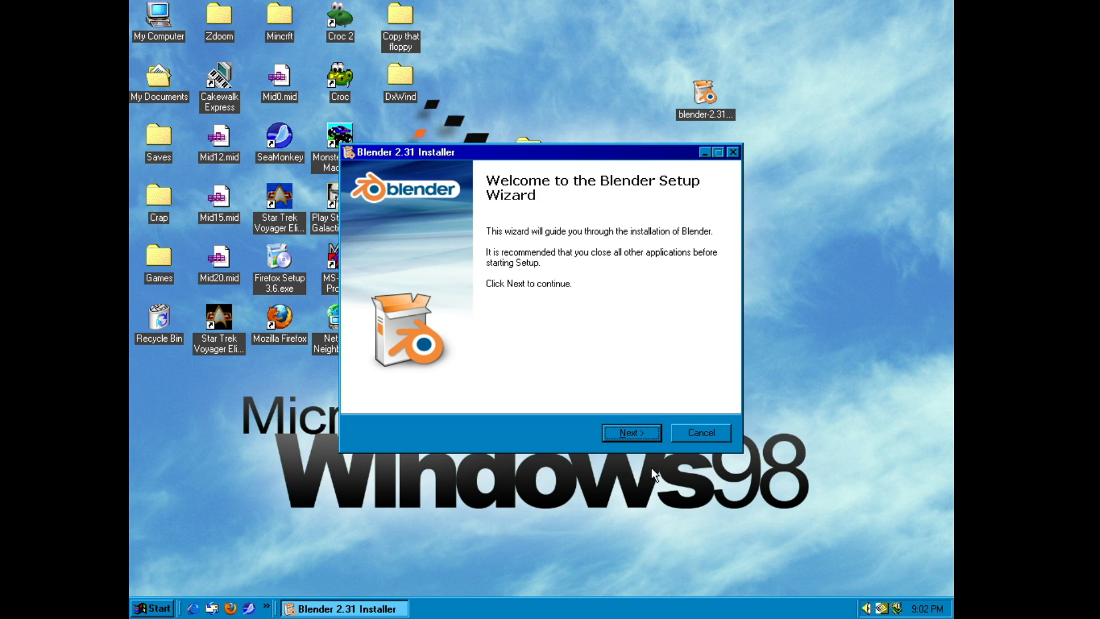
pyautogui.click(641, 431)
pyautogui.click(642, 428)
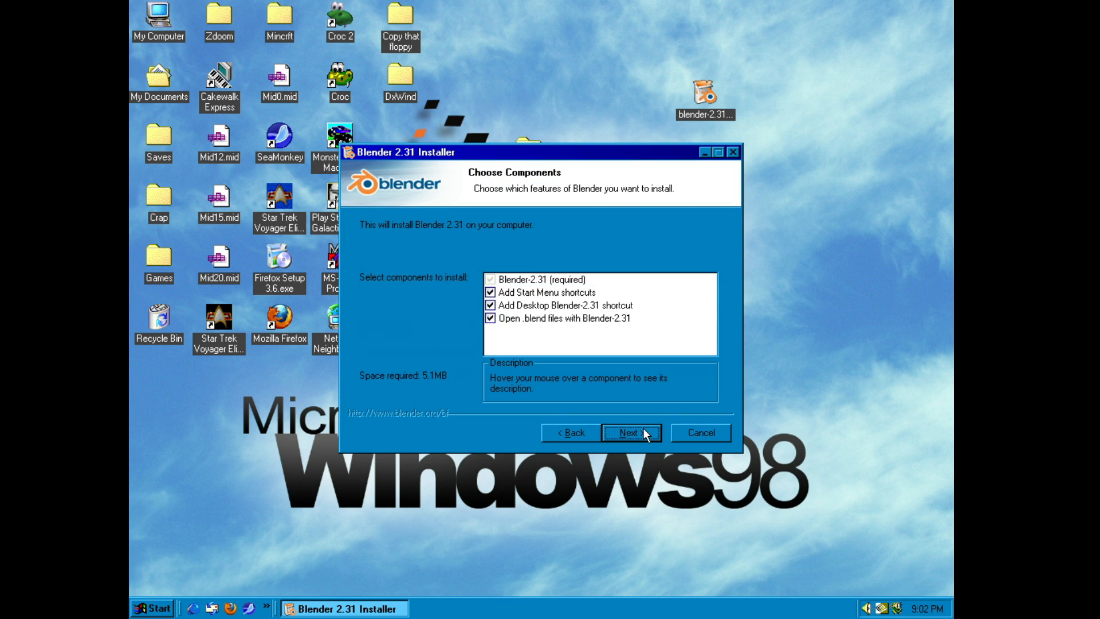
pyautogui.click(642, 431)
pyautogui.click(642, 431)
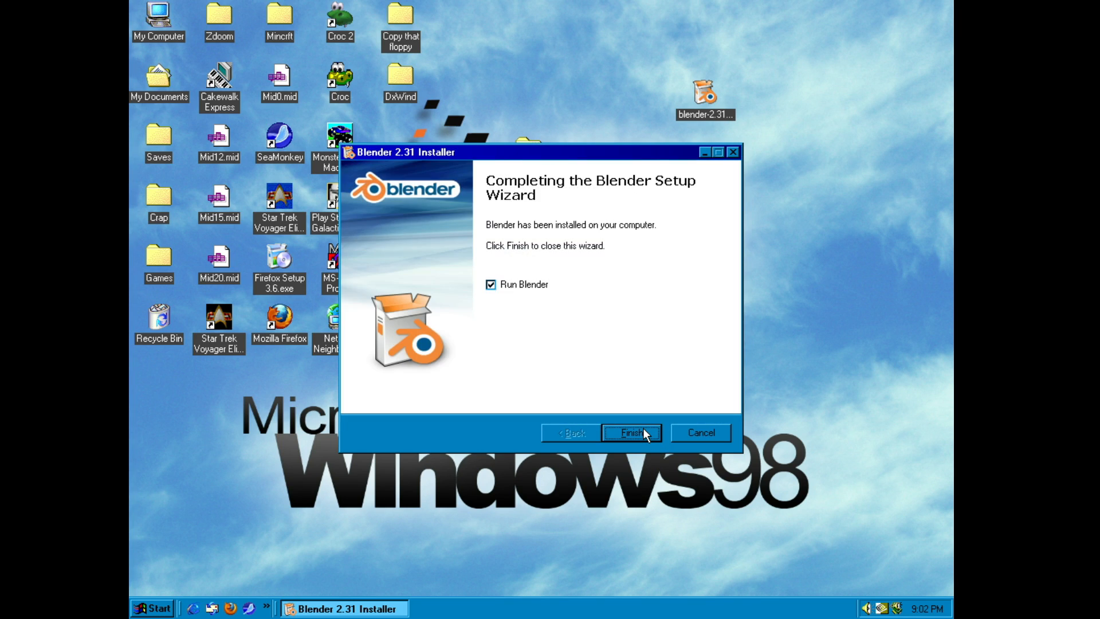
pyautogui.click(631, 432)
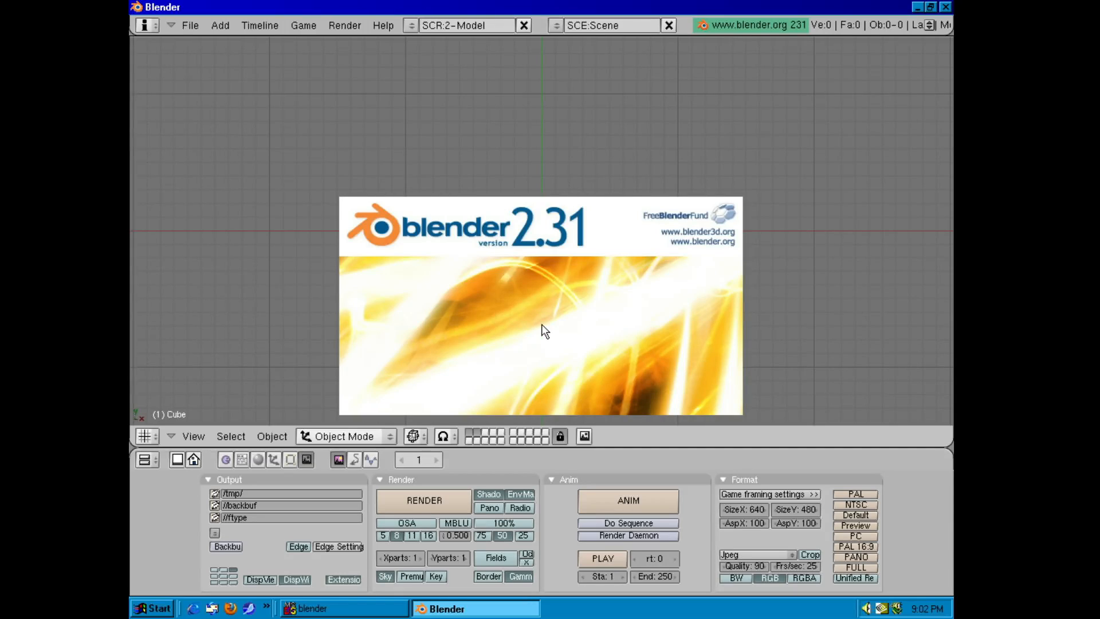
# - Dismiss the splash screen, open the About Blender information and close it again
pyautogui.click(542, 327)
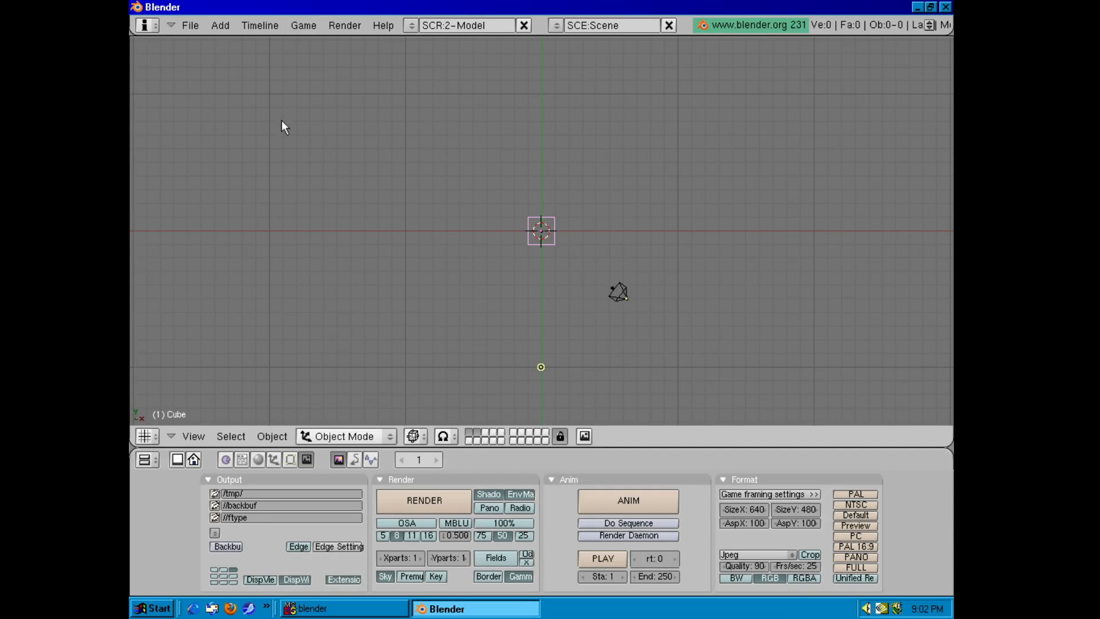
pyautogui.click(383, 26)
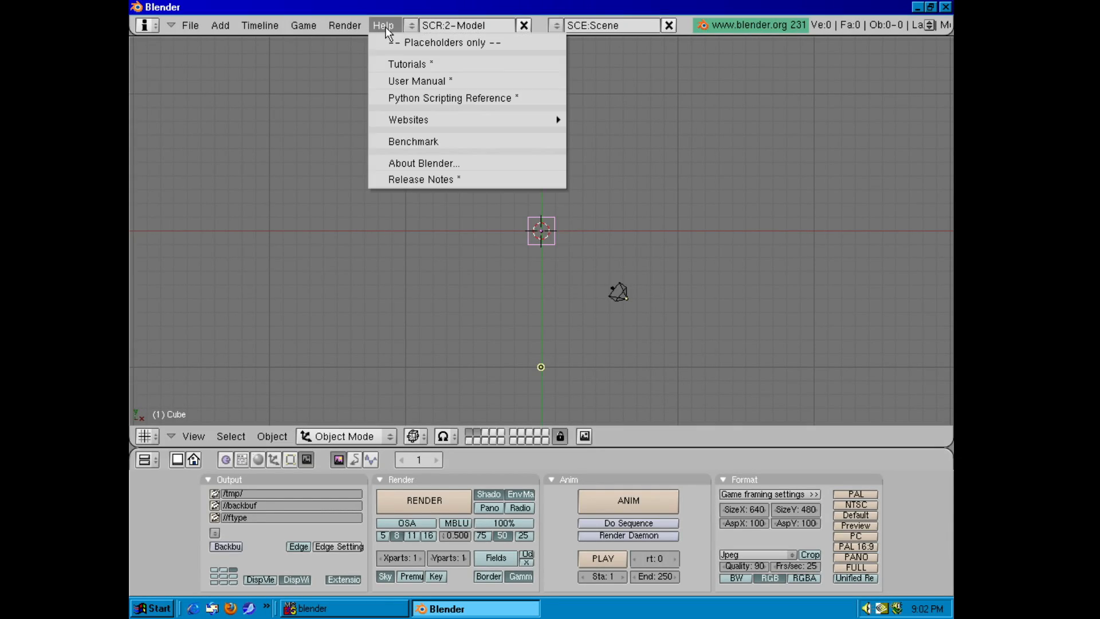
pyautogui.click(408, 165)
pyautogui.click(407, 166)
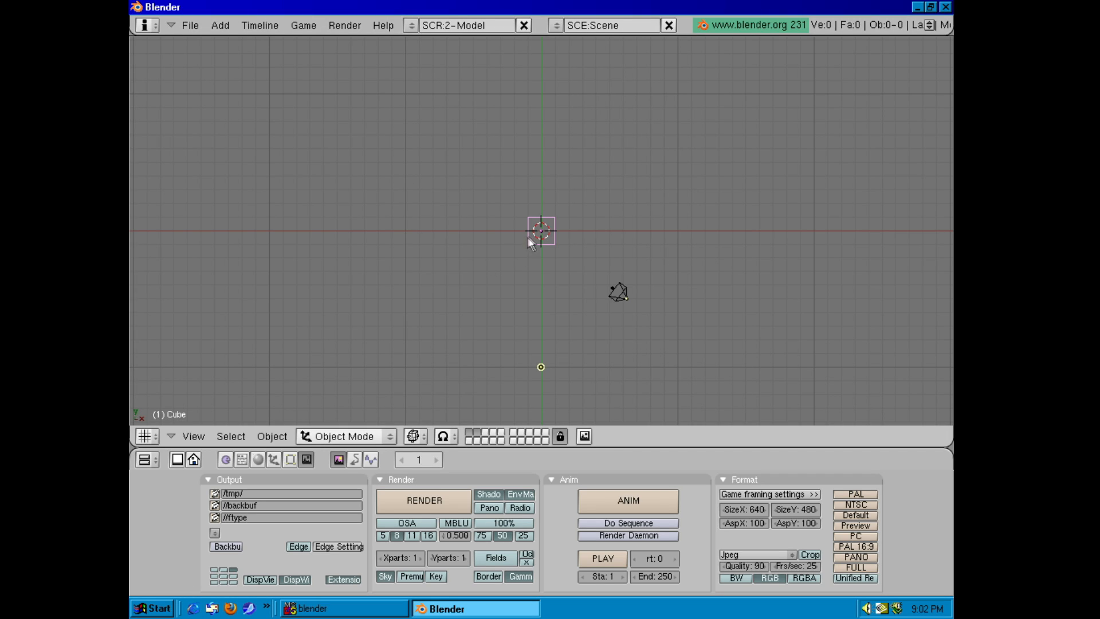
# - Render the current frame of the default cube scene and close the render window
pyautogui.moveTo(563, 267); pyautogui.dragTo(593, 60, button='middle')
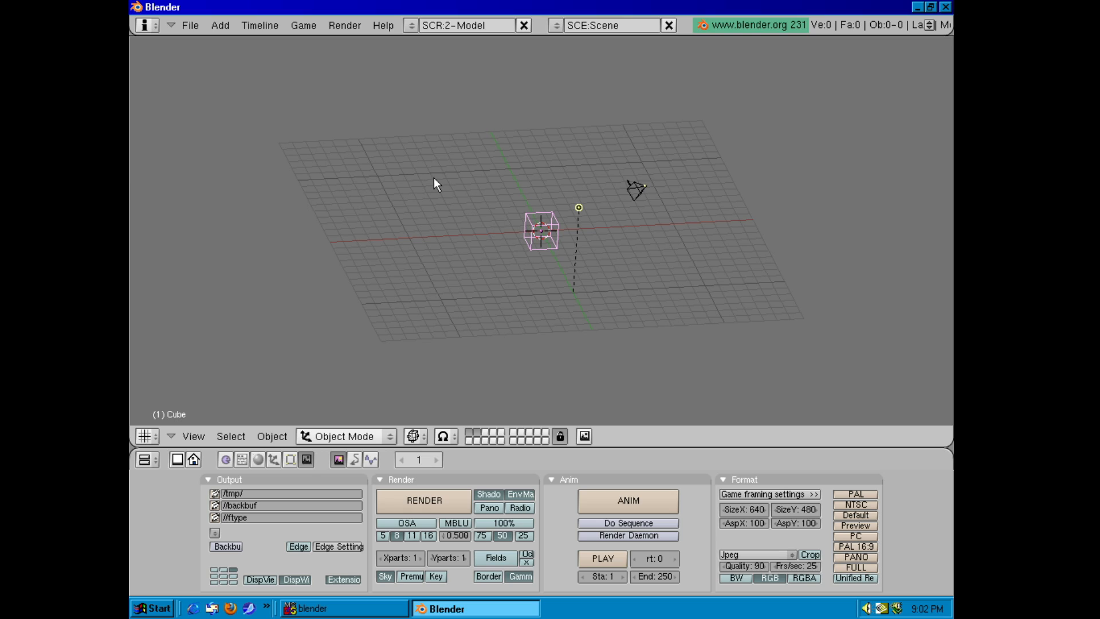
pyautogui.click(341, 24)
pyautogui.click(353, 49)
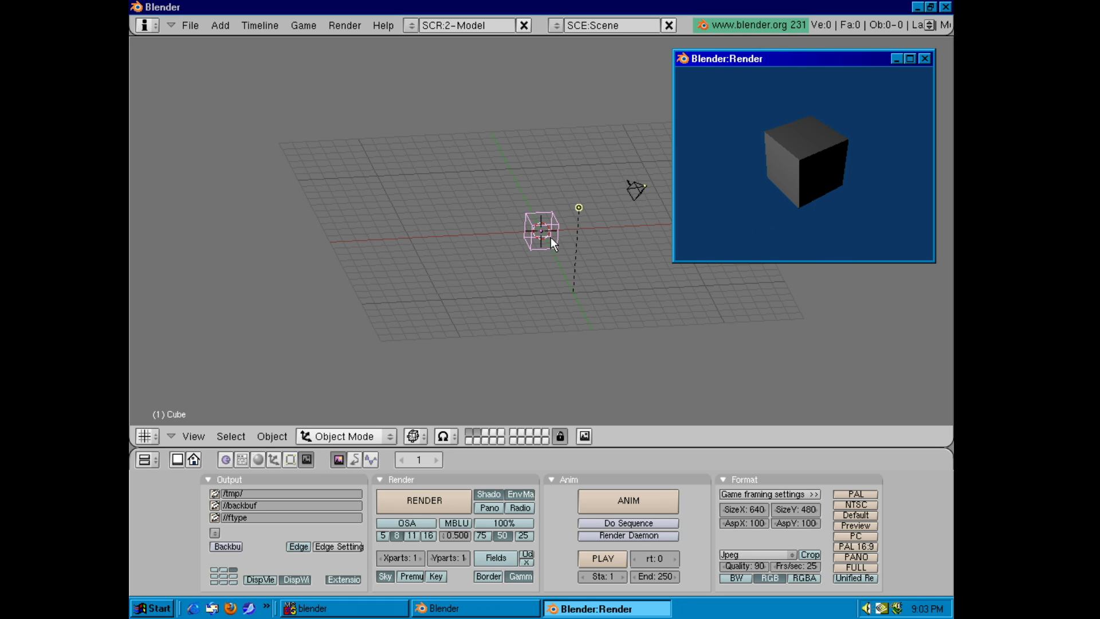
pyautogui.click(925, 58)
# - Switch the cube to Edit Mode and select the four vertices of its top face
pyautogui.scroll(3, 572, 191)
pyautogui.scroll(6, 575, 198)
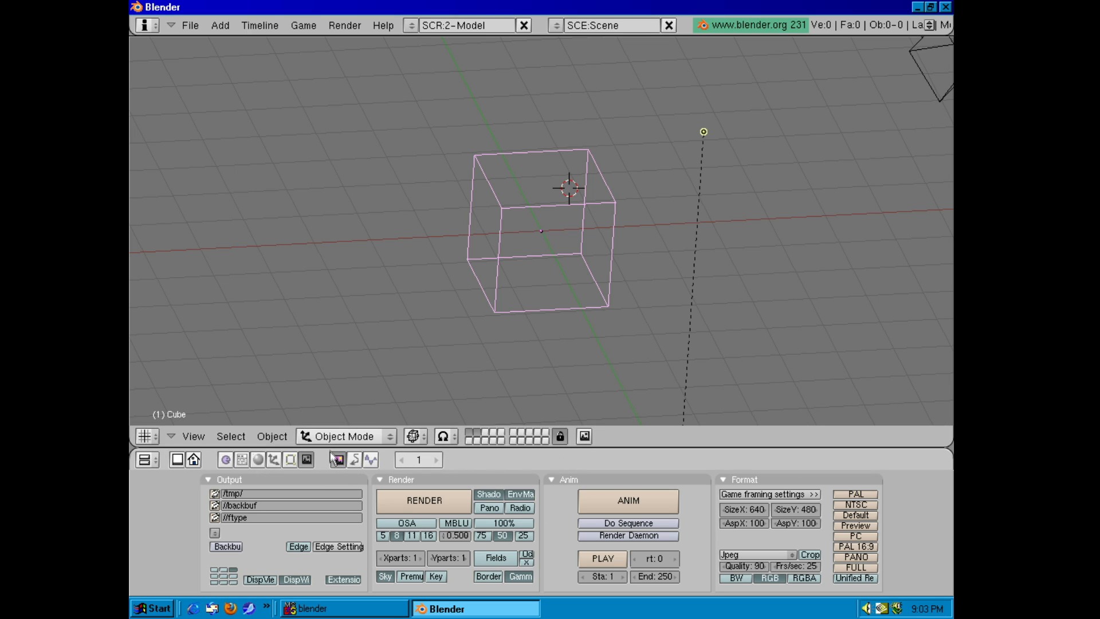
pyautogui.click(380, 438)
pyautogui.click(376, 409)
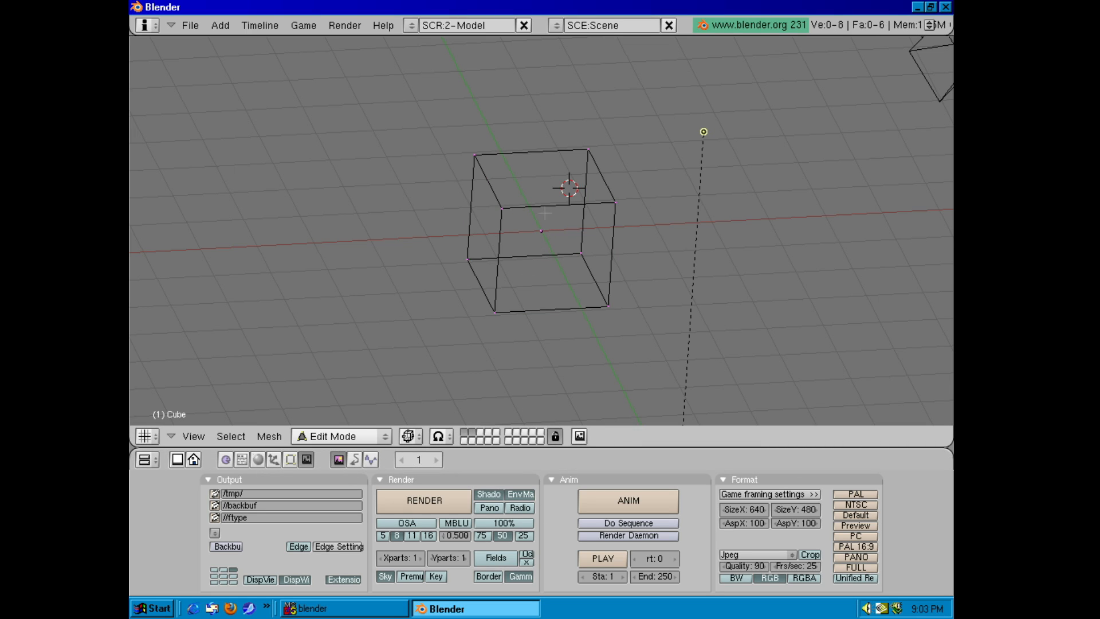
pyautogui.click(501, 206)
pyautogui.rightClick(478, 151)
pyautogui.rightClick(590, 162)
pyautogui.keyDown('shift'); pyautogui.rightClick(605, 202); pyautogui.keyUp('shift')
pyautogui.keyDown('shift'); pyautogui.rightClick(502, 205); pyautogui.keyUp('shift')
pyautogui.keyDown('shift'); pyautogui.rightClick(499, 155); pyautogui.keyUp('shift')
# - Extrude the cube's top face in place and scale it inward to about 0.64 of its size
pyautogui.click(496, 160)
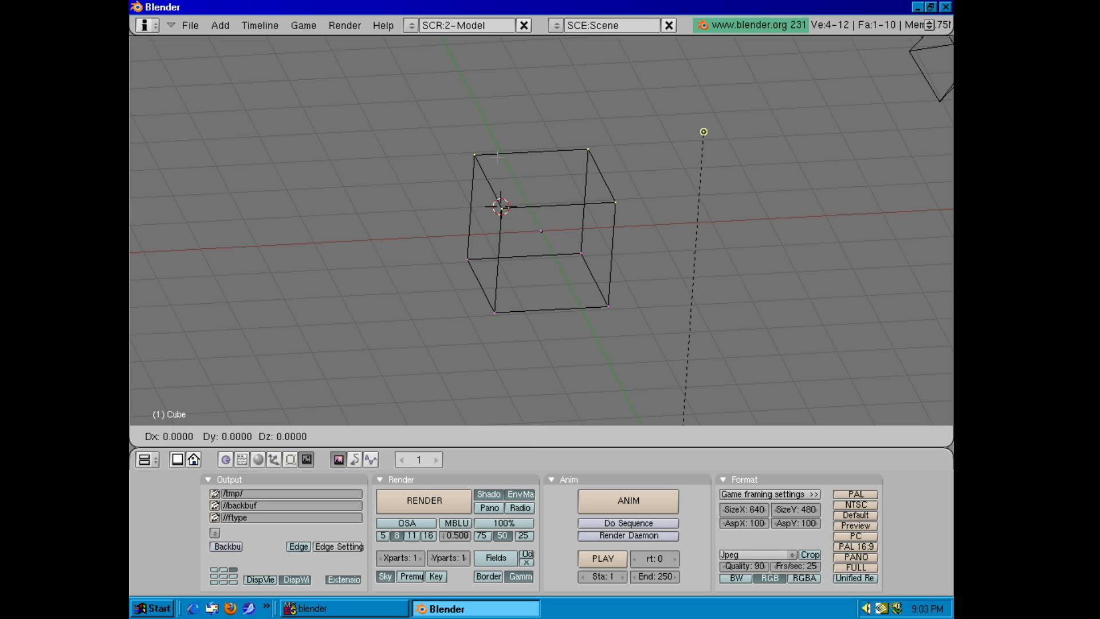
pyautogui.press('s')
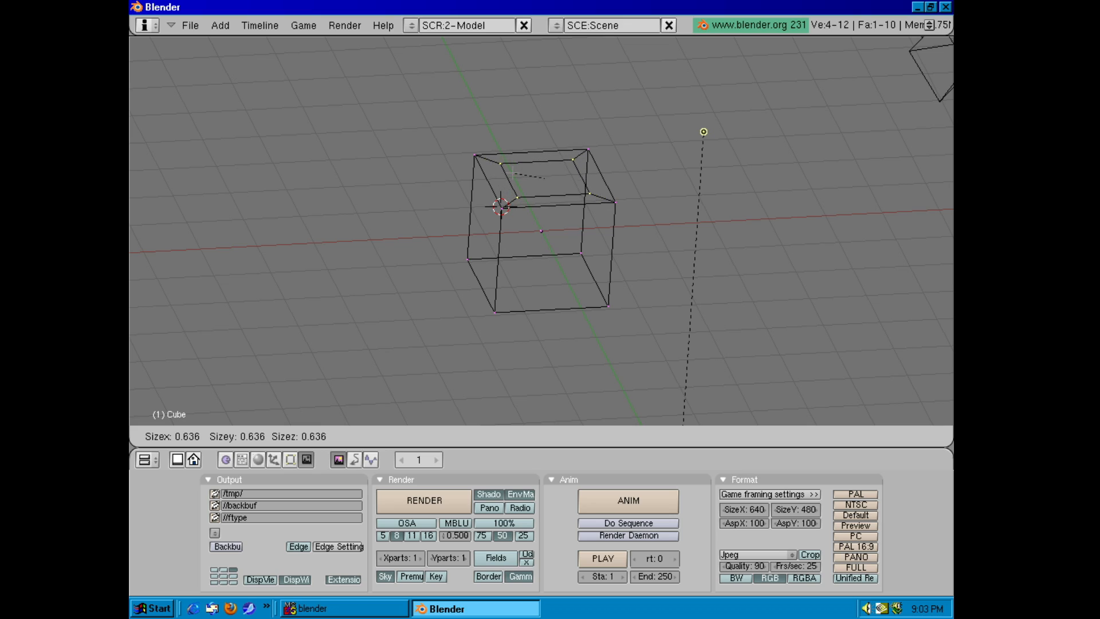
pyautogui.click(514, 175)
# - Extrude the inset top face upward along the Z axis by about 0.98 units
pyautogui.press('e')
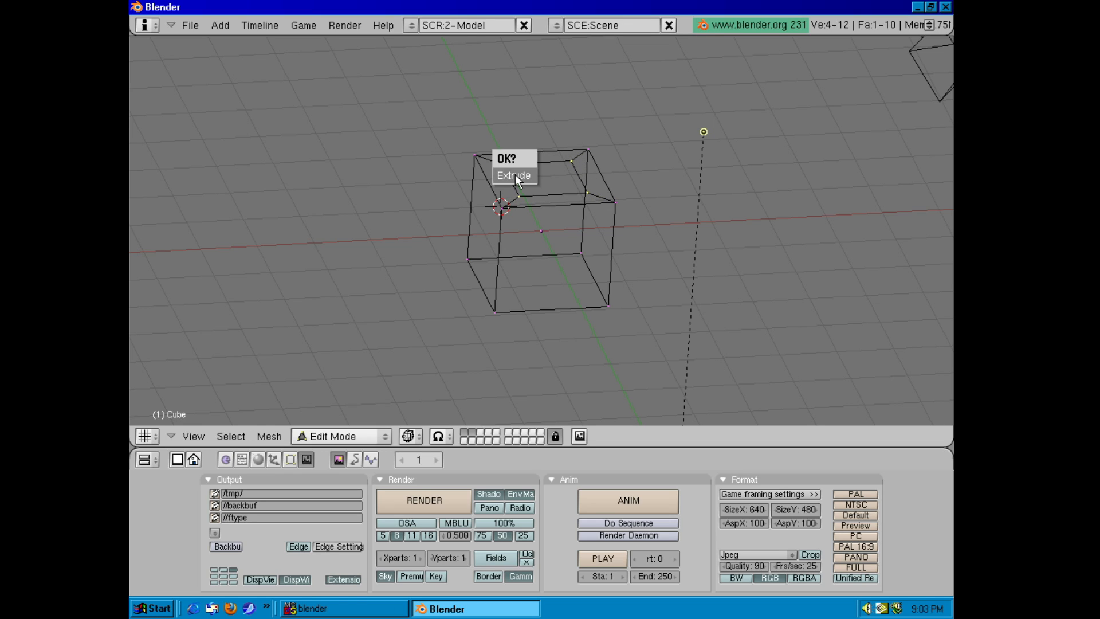
pyautogui.click(514, 175)
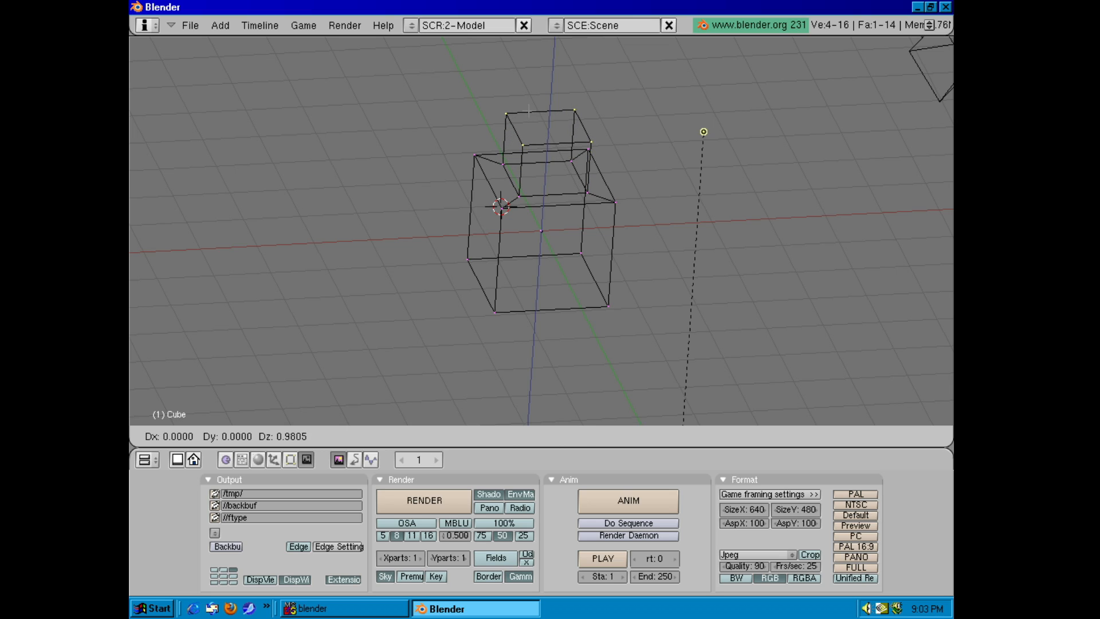
pyautogui.click(517, 123)
# - Render the current frame of the extruded cube and close the render window
pyautogui.click(353, 28)
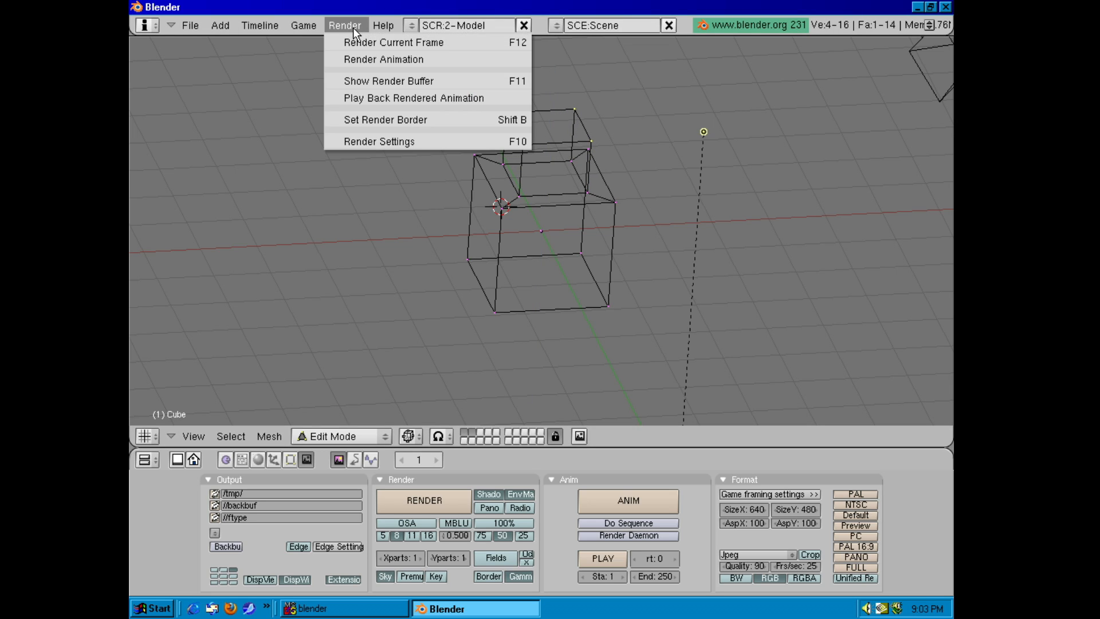
pyautogui.click(353, 44)
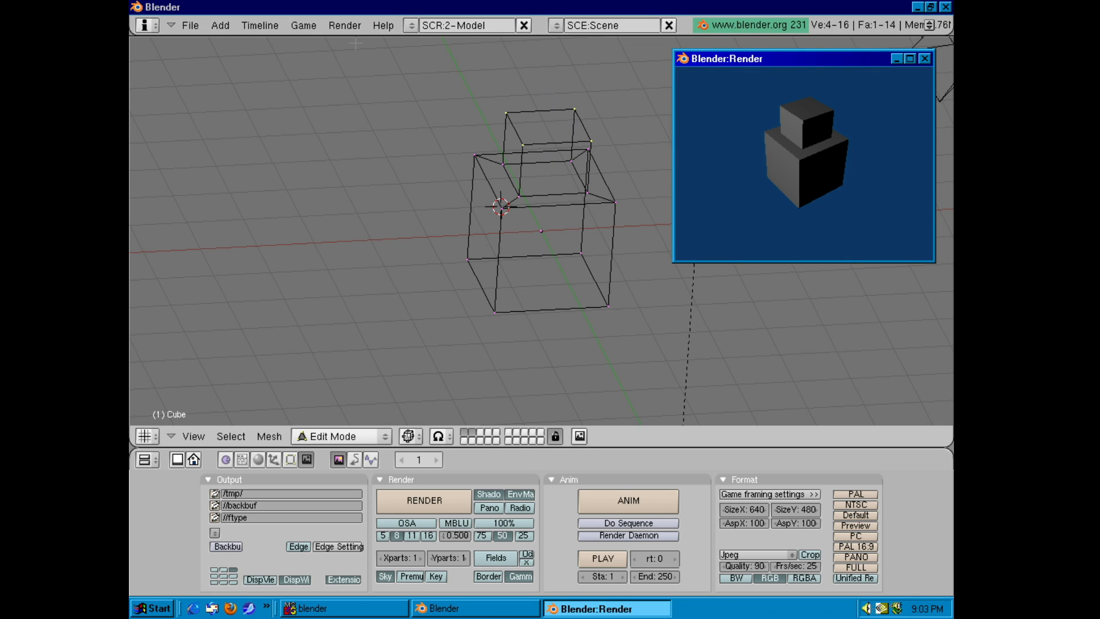
pyautogui.click(924, 58)
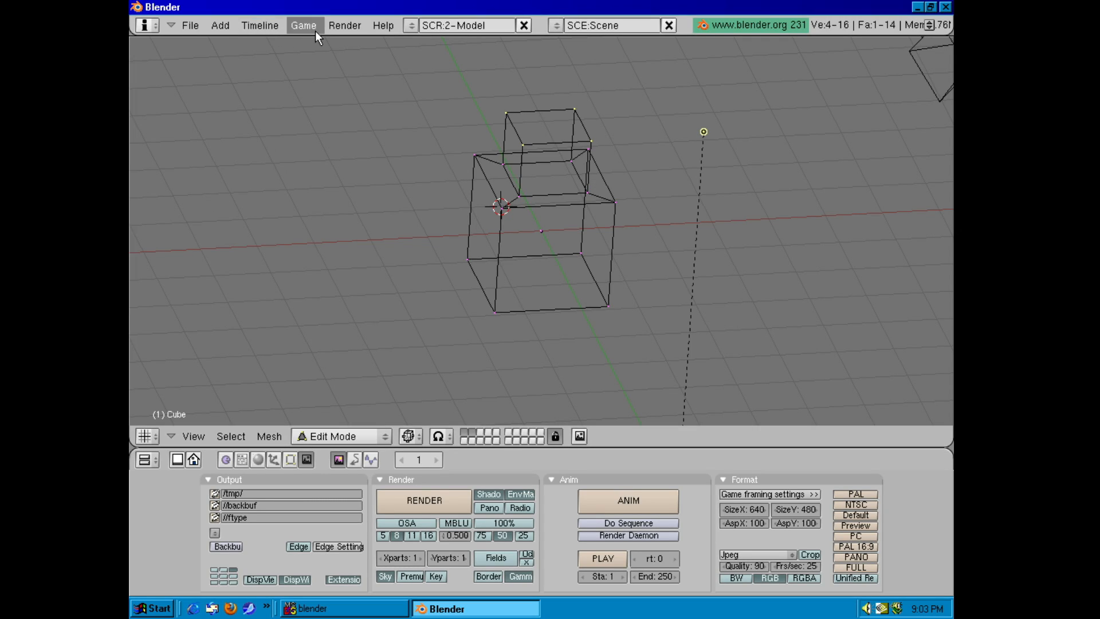
# - Add a plane to the cube mesh and return to Object Mode
pyautogui.click(217, 25)
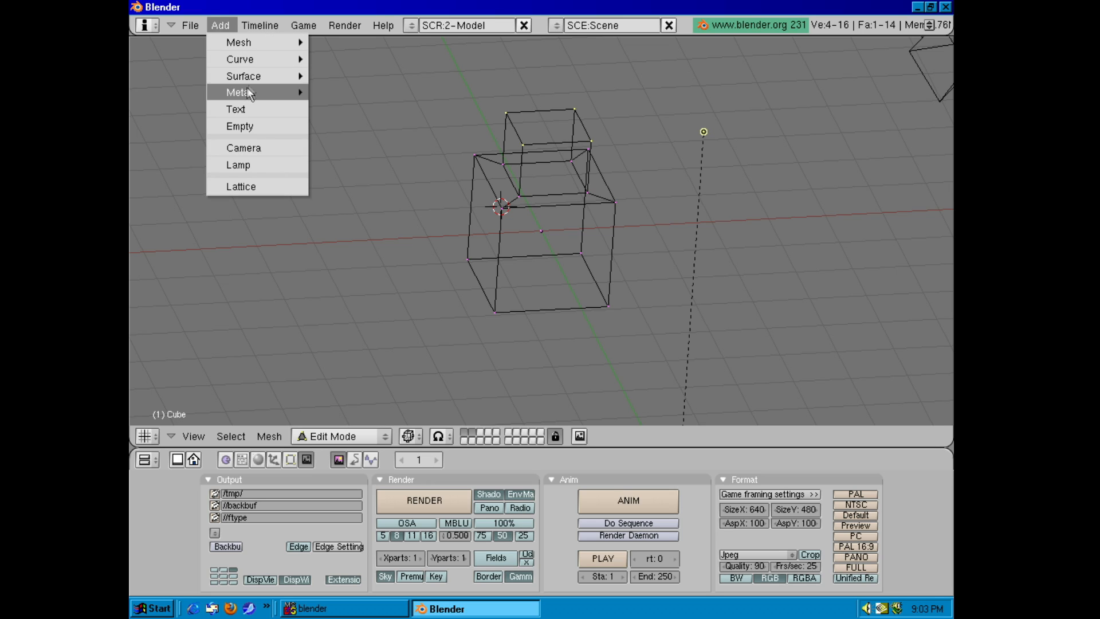
pyautogui.moveTo(271, 46)
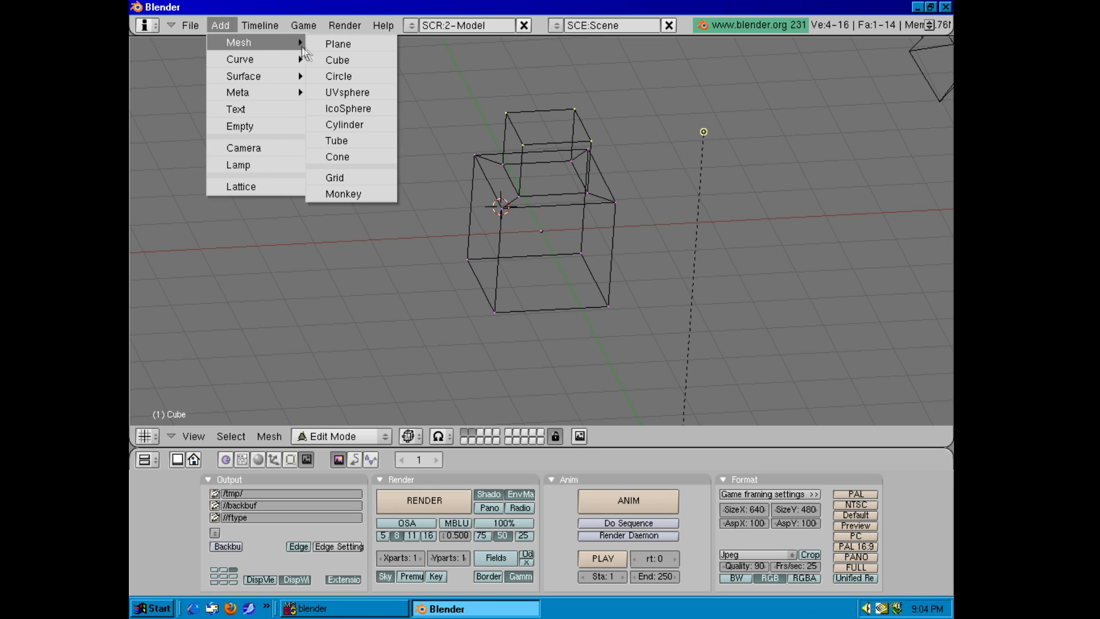
pyautogui.click(383, 46)
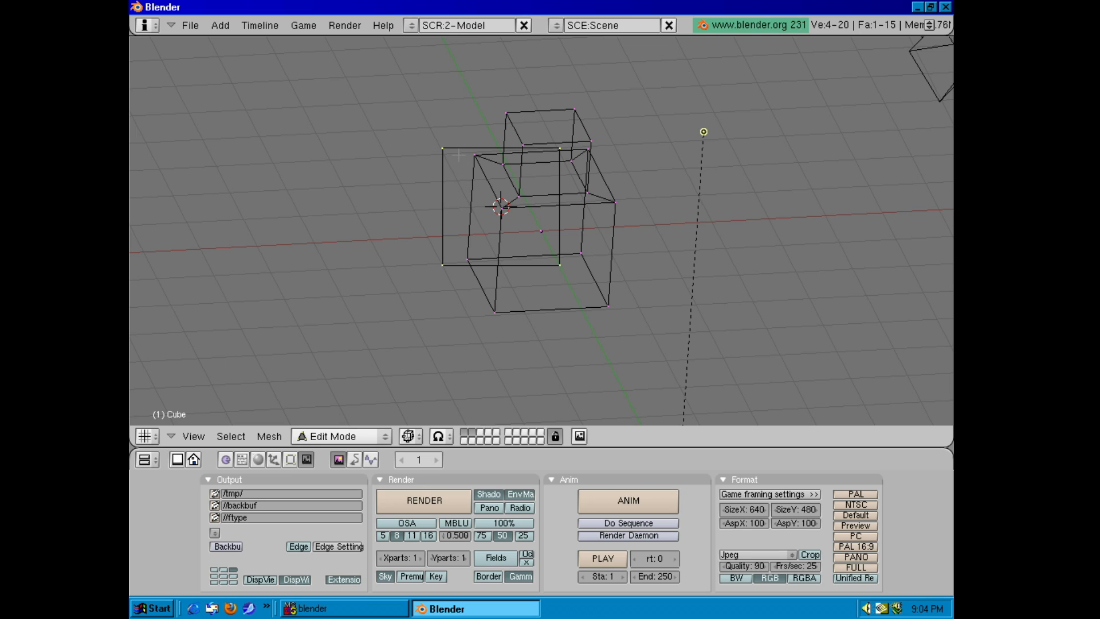
pyautogui.click(356, 440)
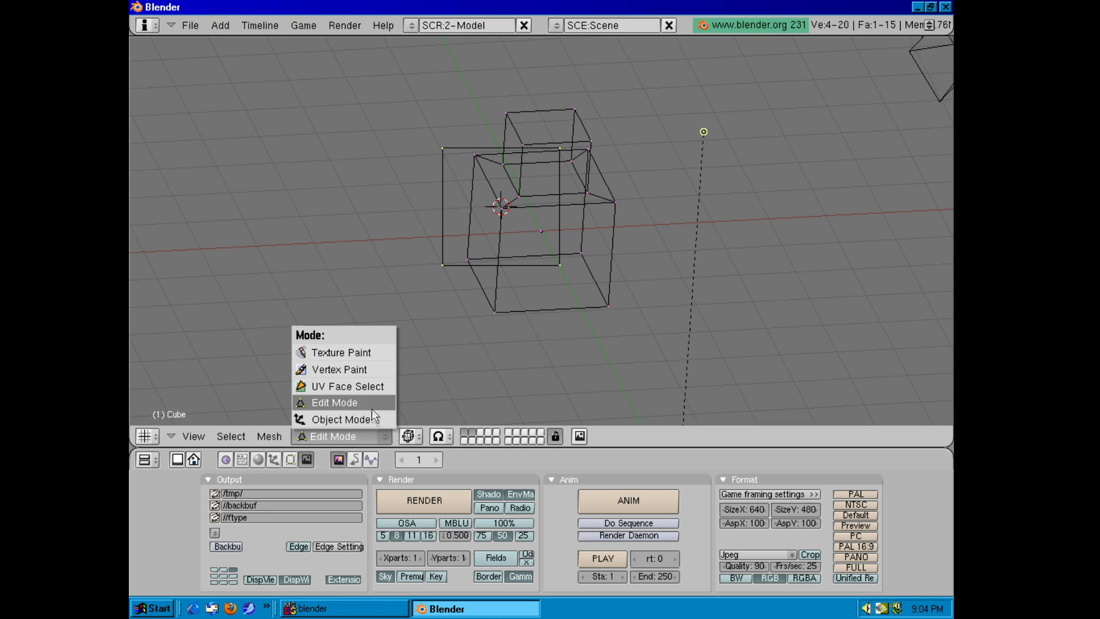
pyautogui.click(369, 419)
# - Switch the viewport to solid shading and place the 3D cursor beside the cube
pyautogui.click(457, 194)
pyautogui.click(445, 128)
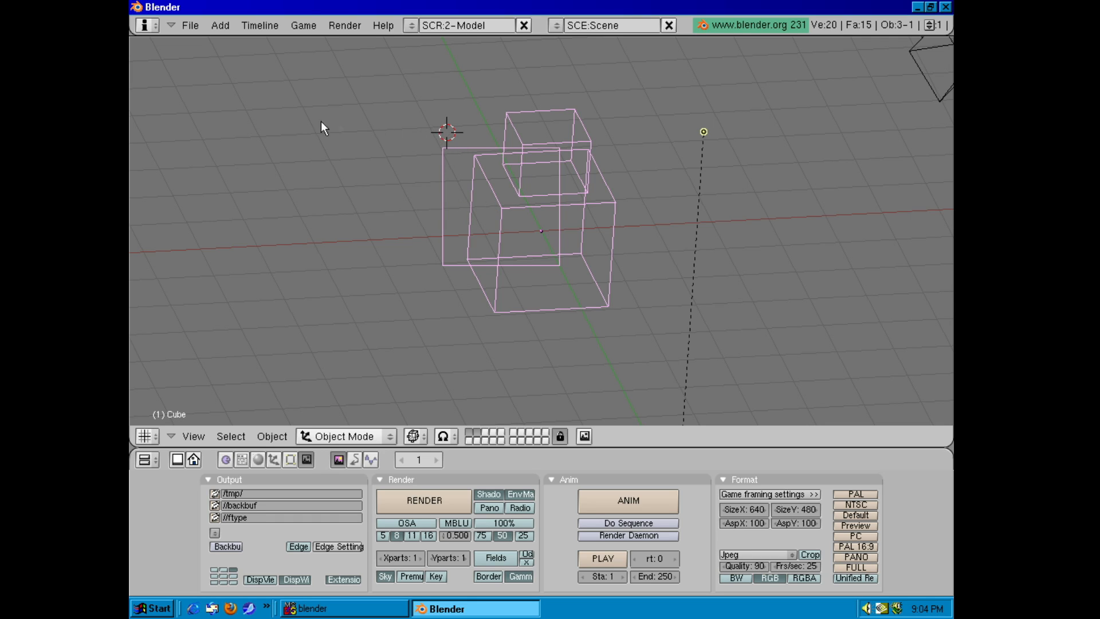
pyautogui.click(295, 118)
pyautogui.press('z')
pyautogui.click(458, 159)
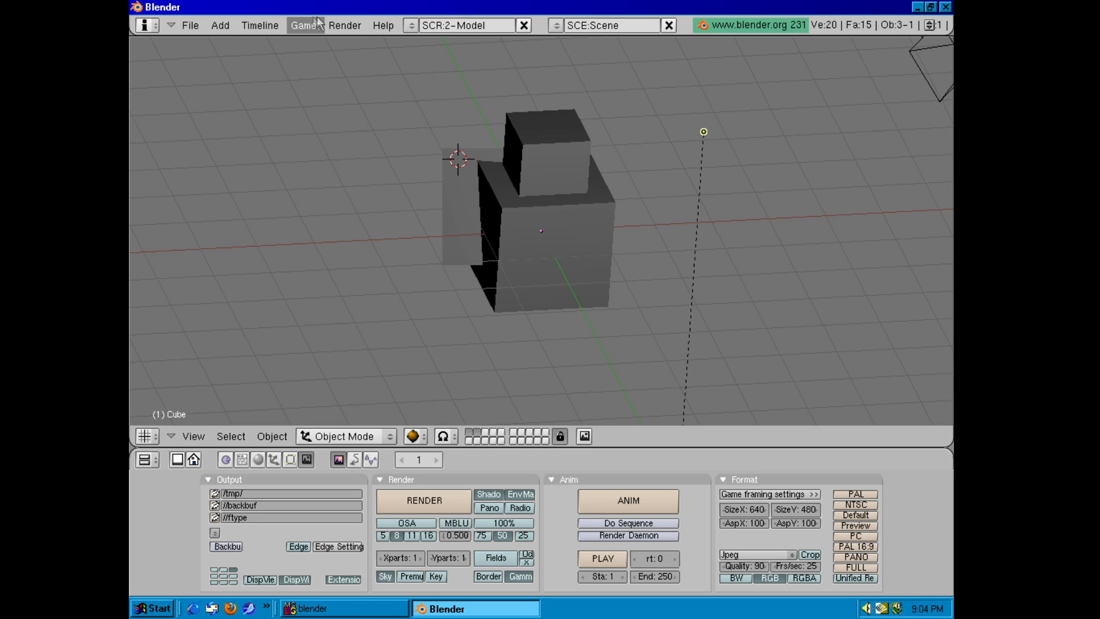
# - Place the 3D cursor in the empty space left of the model and add a separate plane mesh there
pyautogui.click(191, 25)
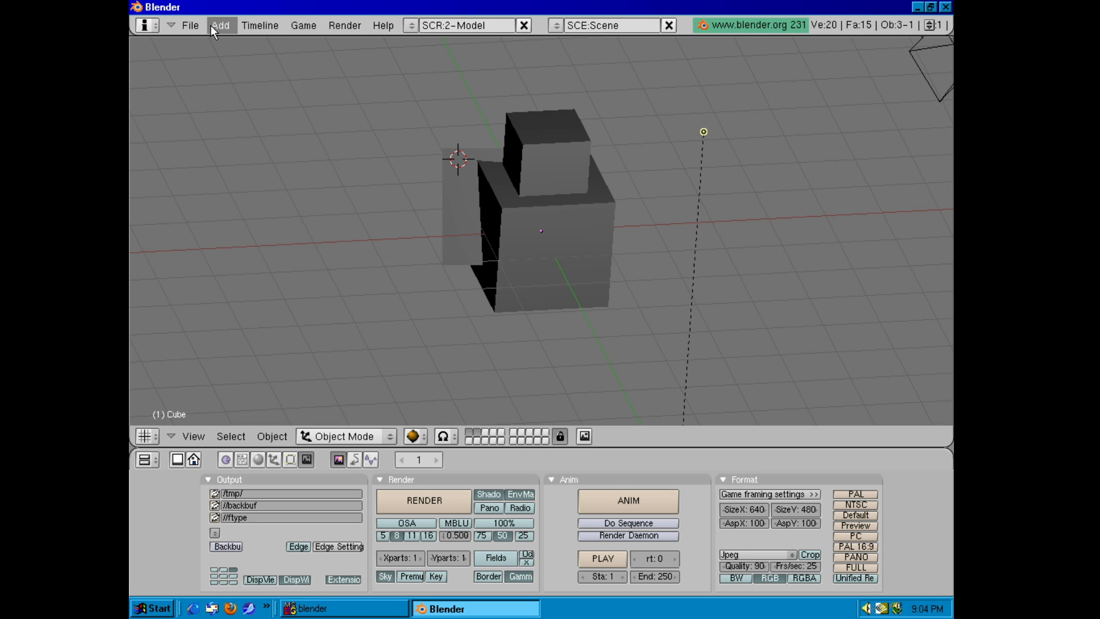
pyautogui.moveTo(202, 24)
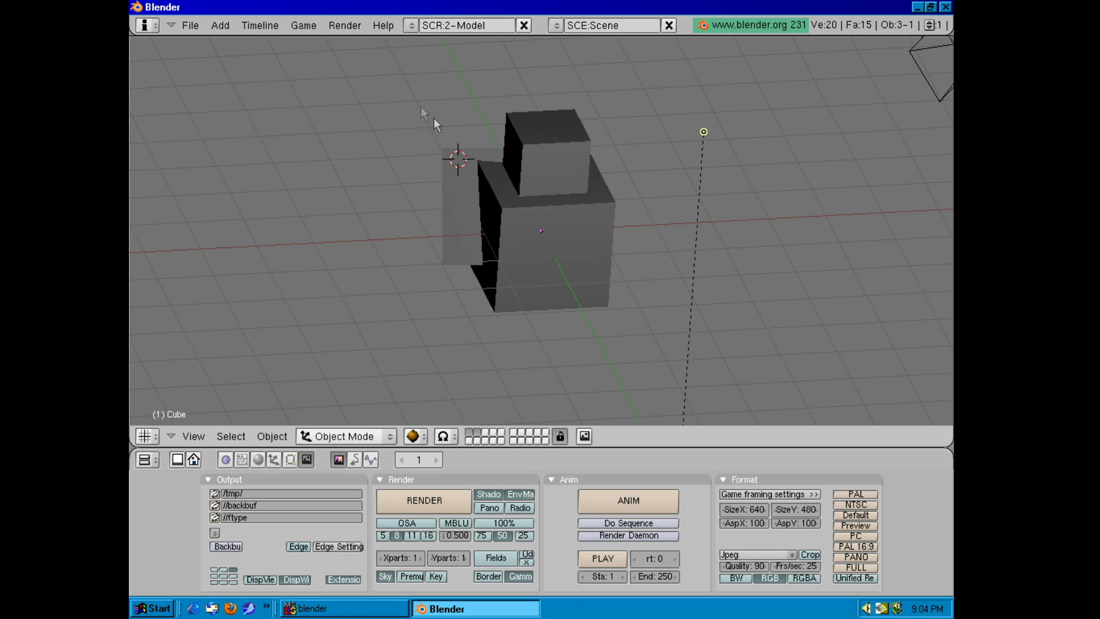
pyautogui.click(570, 221)
pyautogui.click(366, 163)
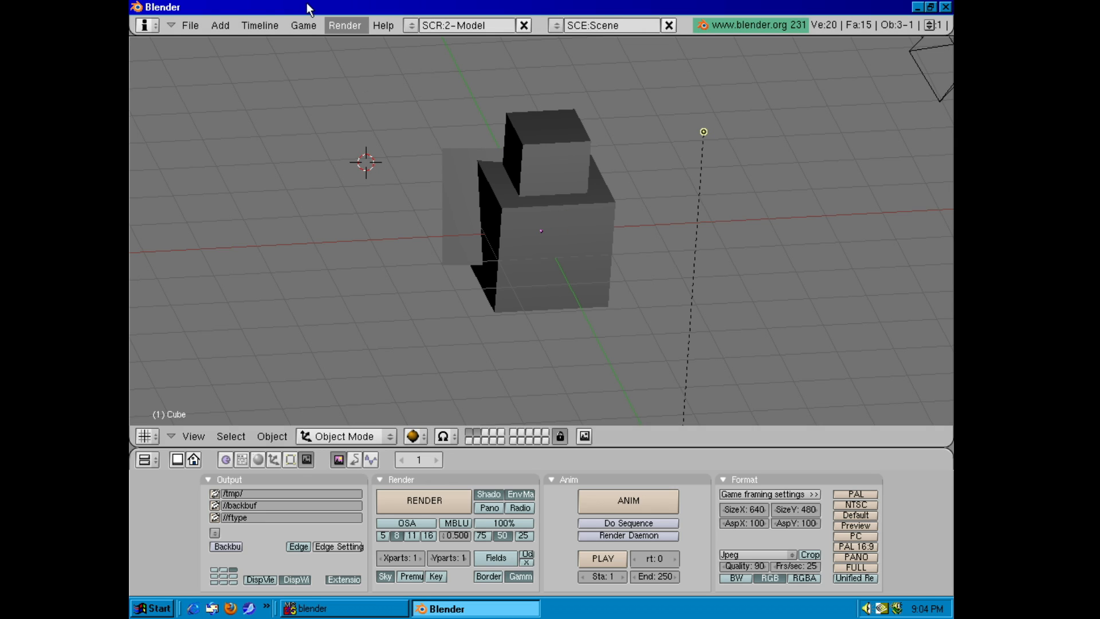
pyautogui.moveTo(216, 26)
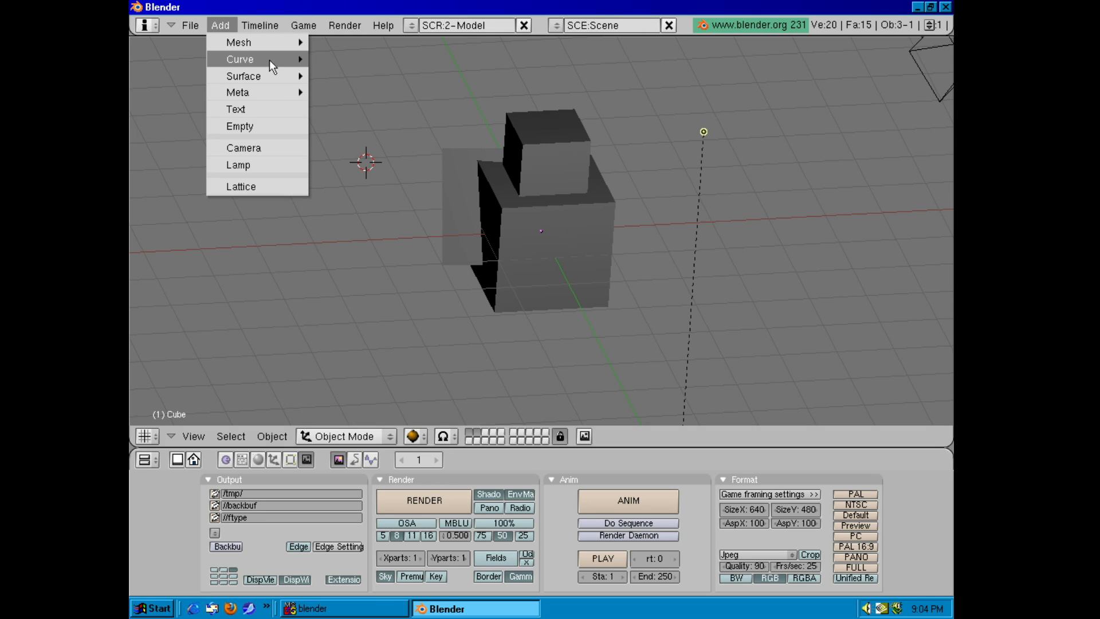
pyautogui.moveTo(284, 42)
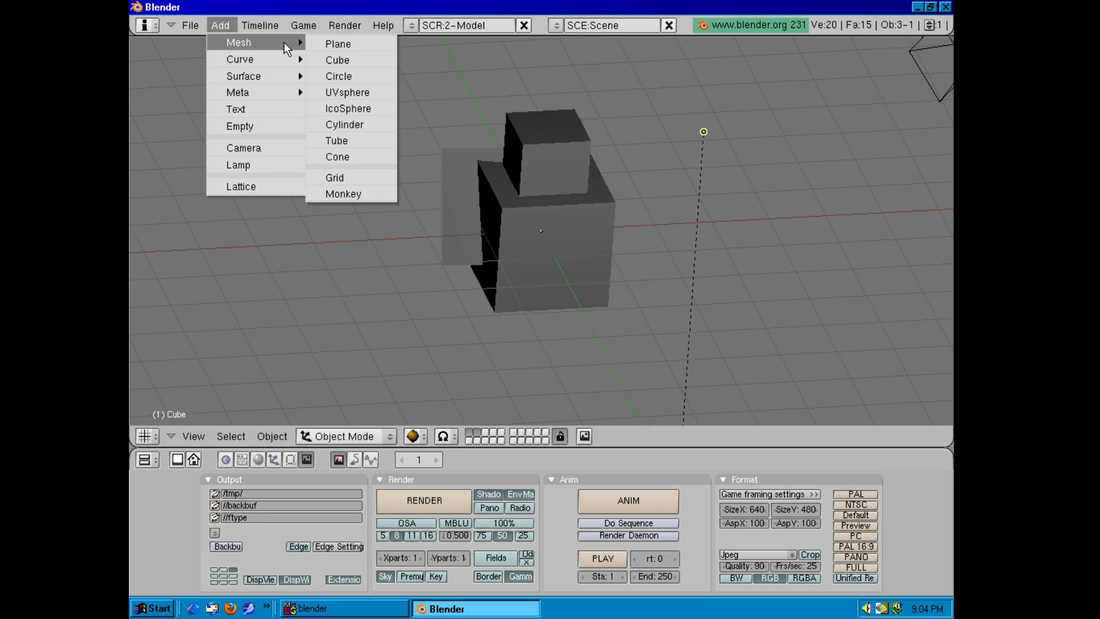
pyautogui.click(345, 45)
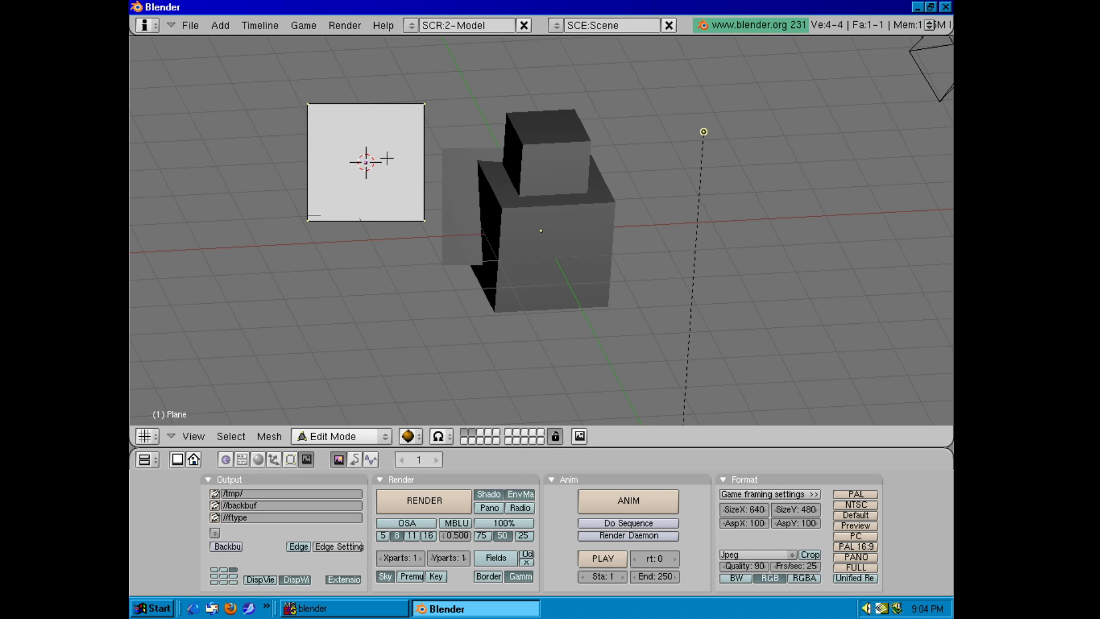
# - Rotate the new plane freely in the view to a diamond shape and back to nearly upright
pyautogui.press('r')
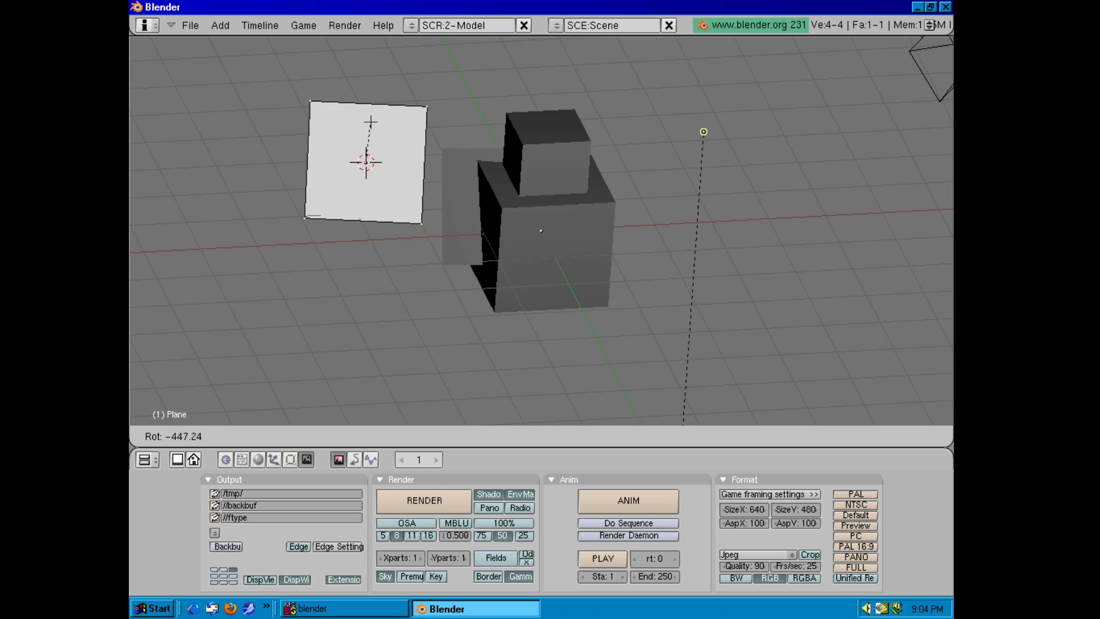
pyautogui.click(436, 110)
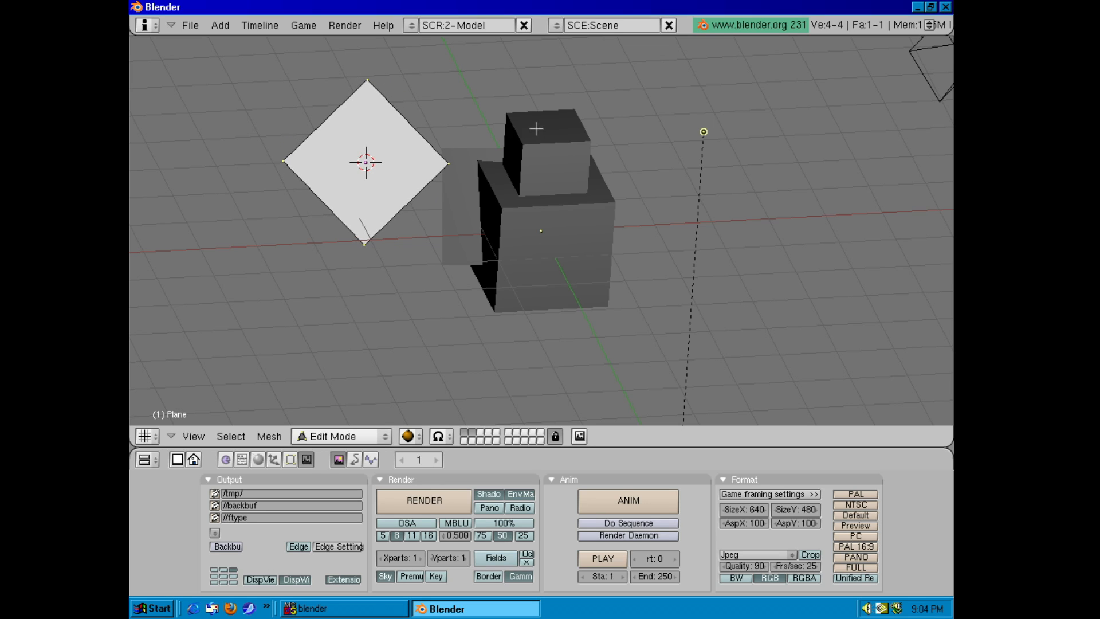
pyautogui.press('r')
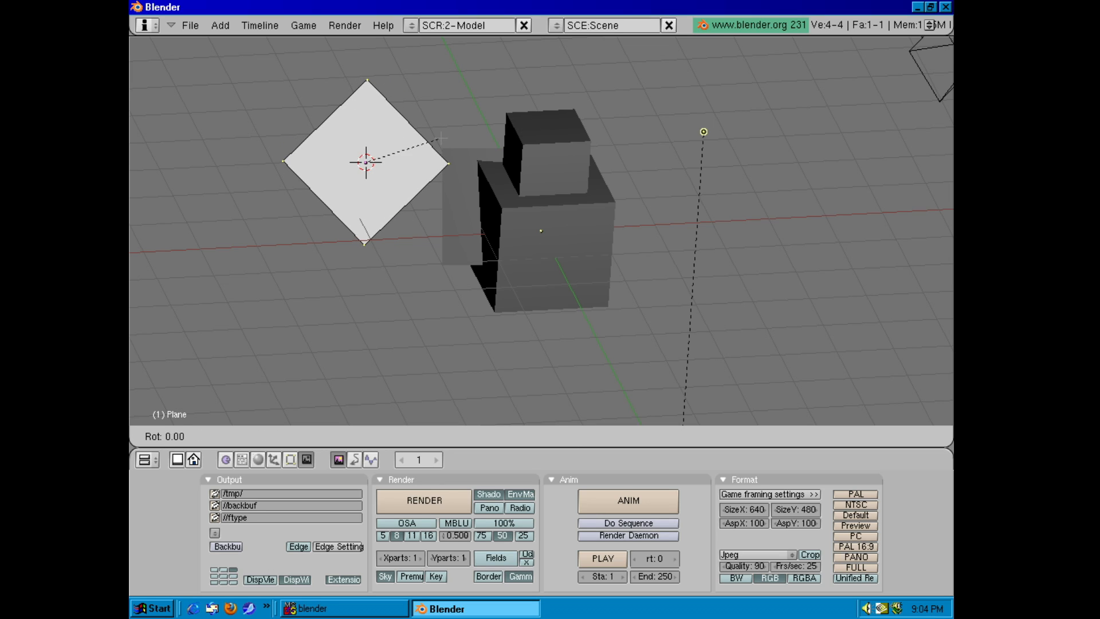
pyautogui.click(431, 192)
# - Rotate the plane about the Z, X and Y axes in turn until it lies roughly flat like a floor
pyautogui.press('r')
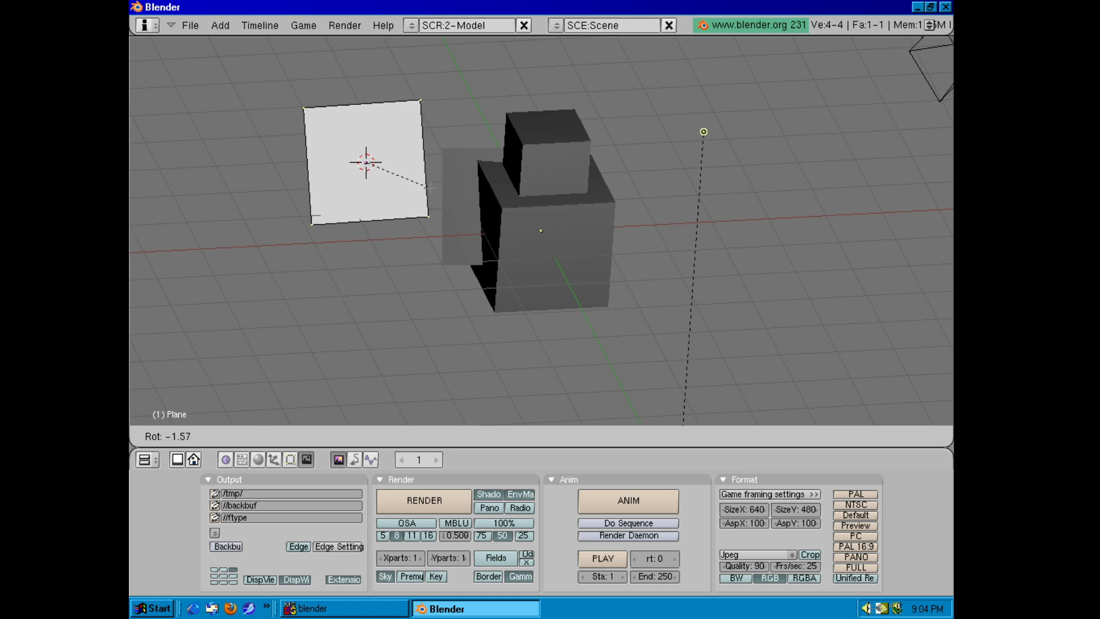
pyautogui.press('z')
pyautogui.click(366, 57)
pyautogui.press('r')
pyautogui.press('x')
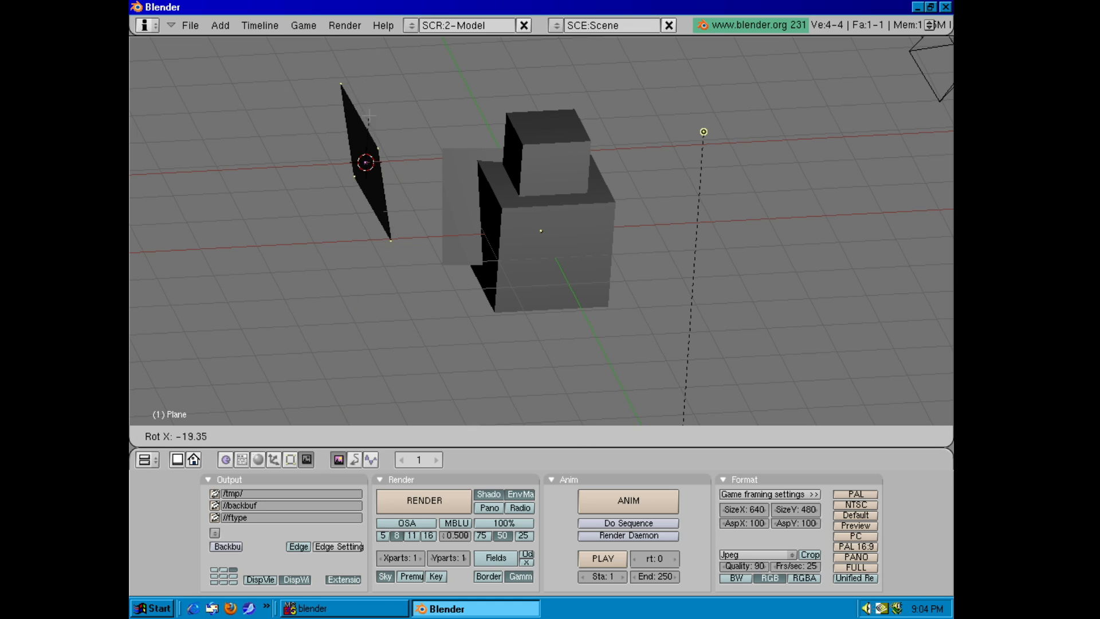
pyautogui.click(375, 115)
pyautogui.press('r')
pyautogui.press('y')
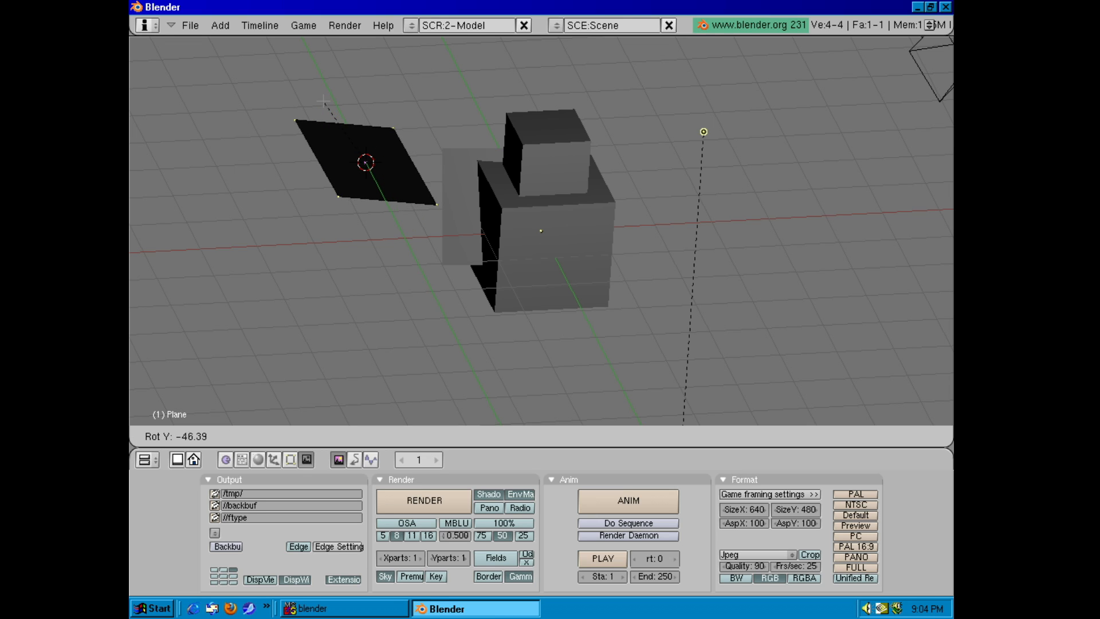
pyautogui.click(288, 113)
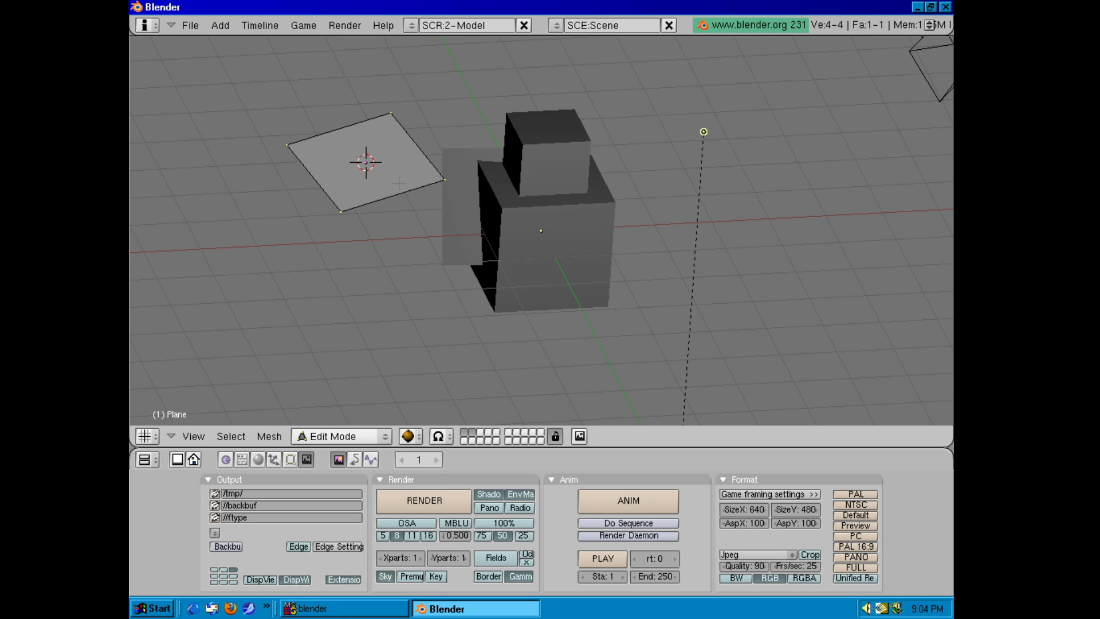
# - Scale the plane up to about 5.1 times its size and lower it along the Z axis beneath the cubes
pyautogui.press('s')
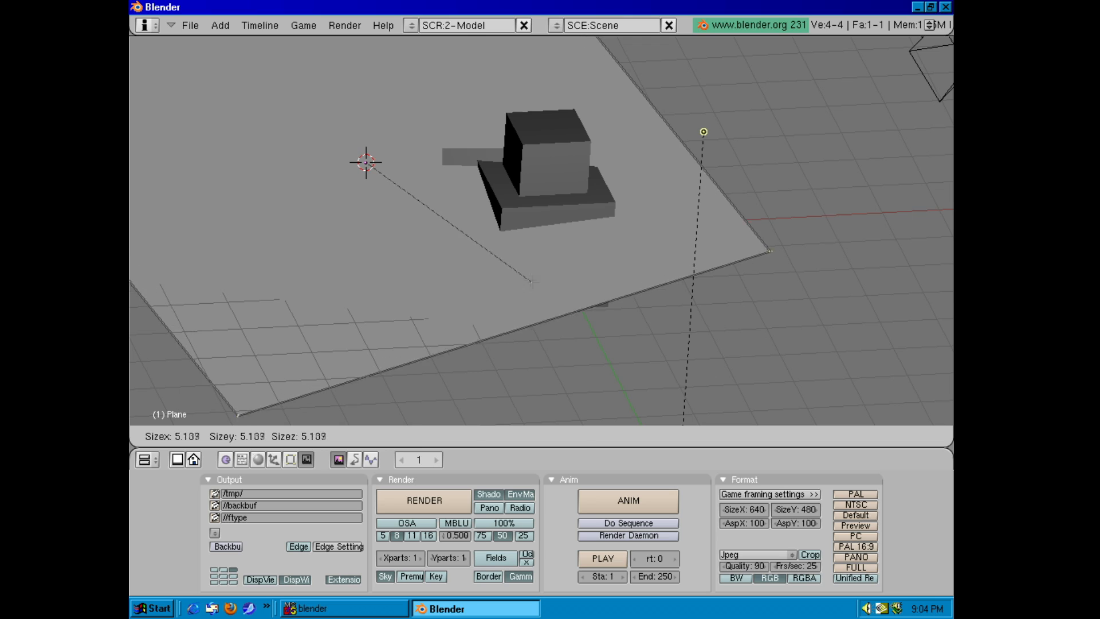
pyautogui.click(537, 285)
pyautogui.press('g')
pyautogui.press('z')
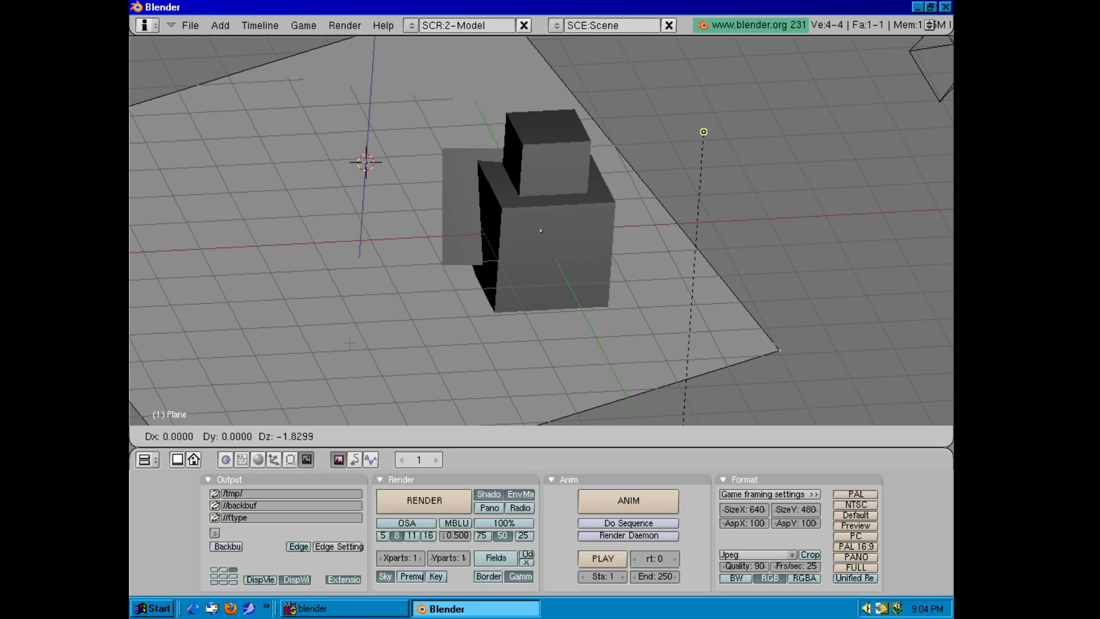
pyautogui.click(341, 368)
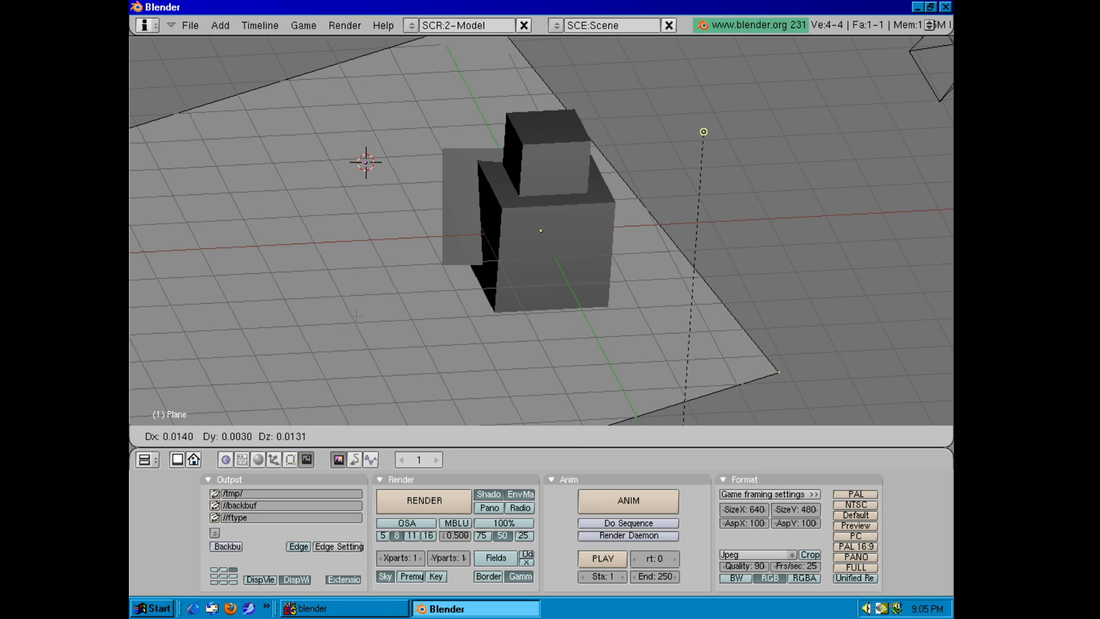
# - Move the large plane across so it extends around the cube model, and shift it further along the Y axis
pyautogui.click(541, 298)
pyautogui.press('g')
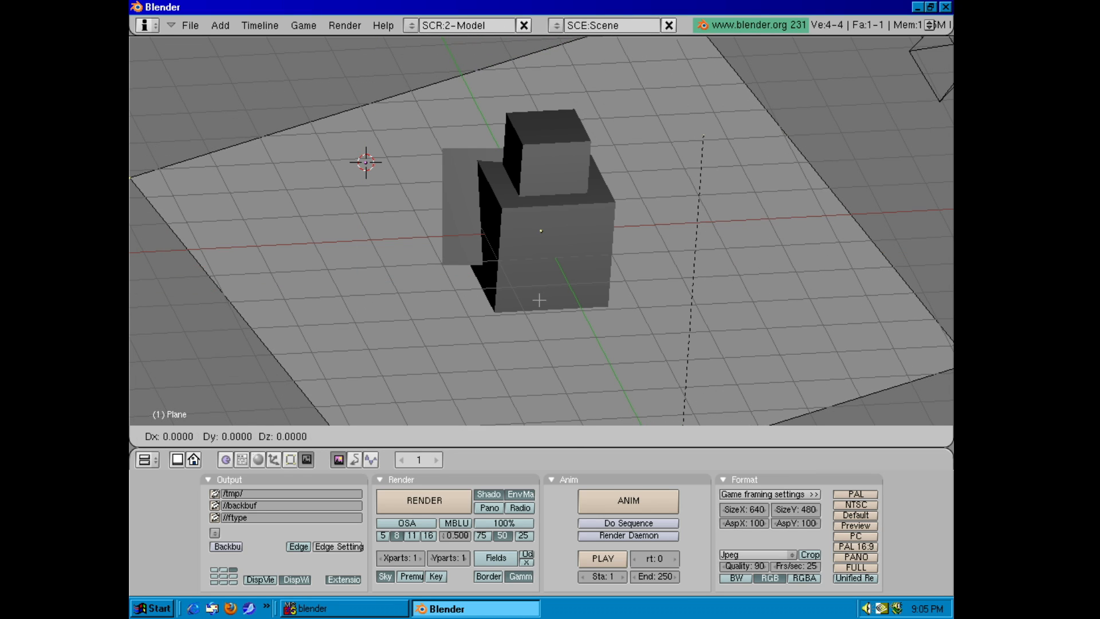
pyautogui.press('y')
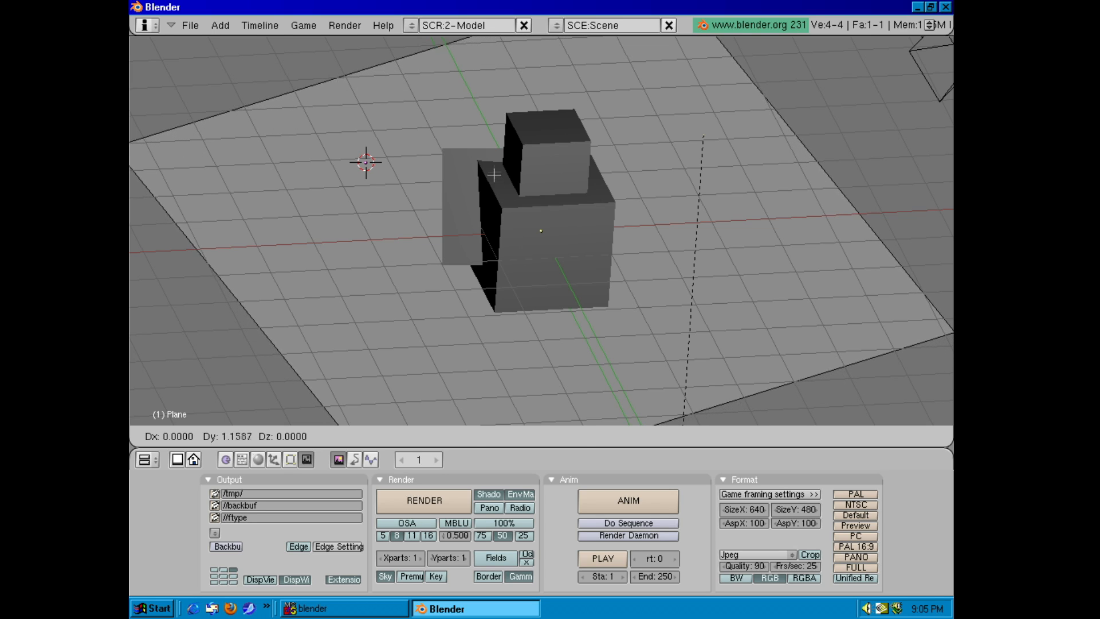
pyautogui.click(483, 148)
# - Render the current frame to check the cubes on the floor plane, and close the render window
pyautogui.click(350, 23)
pyautogui.click(355, 42)
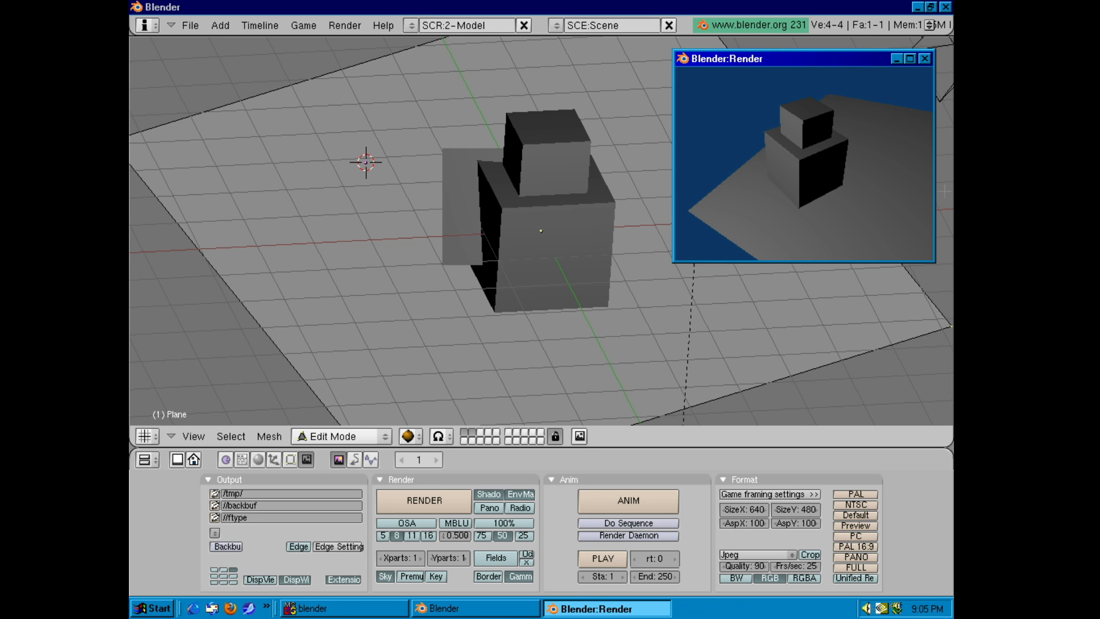
pyautogui.click(925, 60)
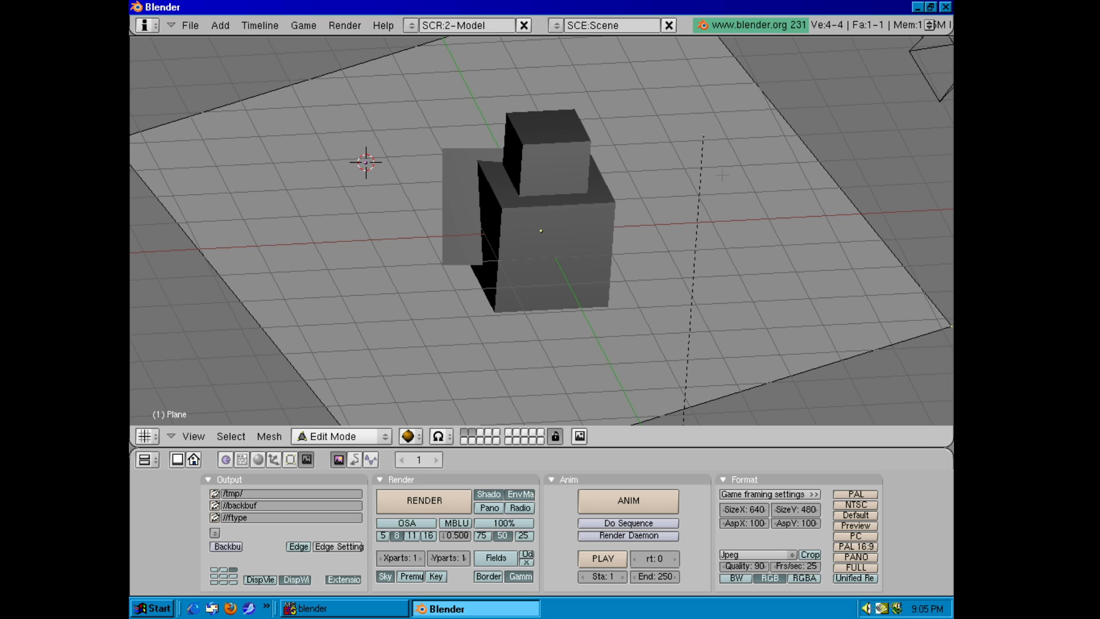
# - Nudge the floor plane freely in the view and render the current frame again
pyautogui.press('g')
pyautogui.click(692, 164)
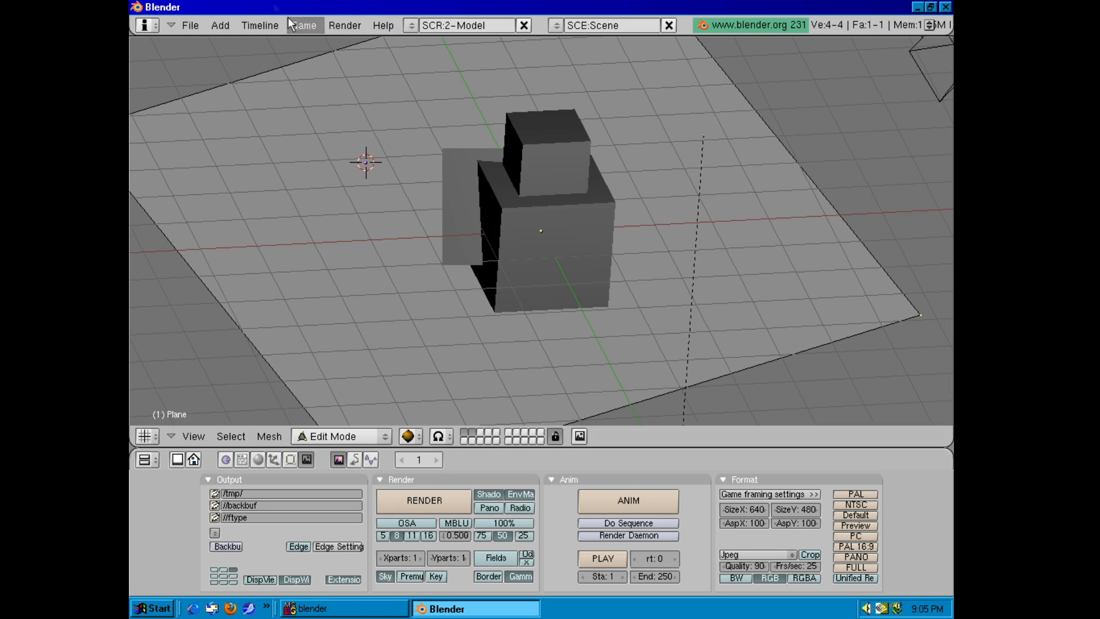
pyautogui.click(344, 25)
pyautogui.click(393, 40)
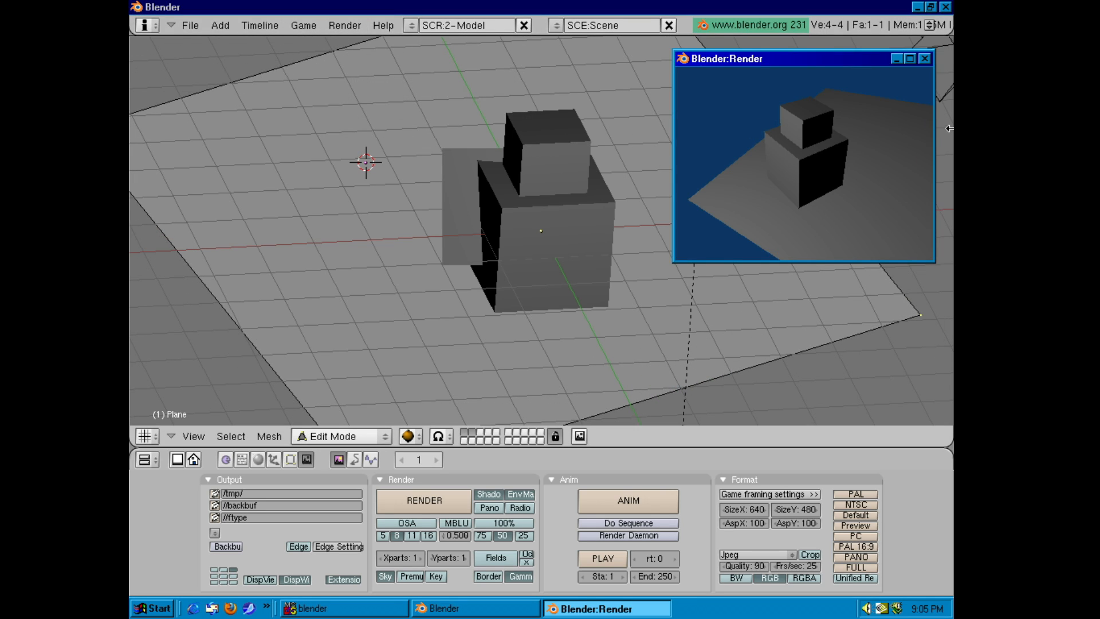
pyautogui.click(925, 58)
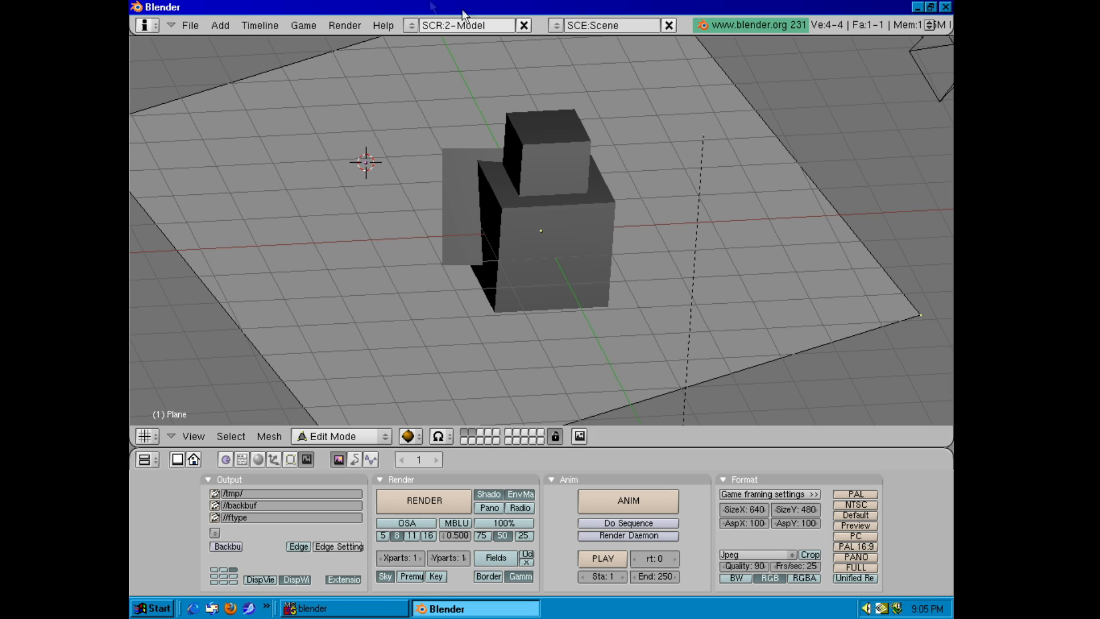
# - Inspect the model from a different angle and re-render the scene, closing the result
pyautogui.moveTo(660, 180); pyautogui.dragTo(491, 391, button='middle')
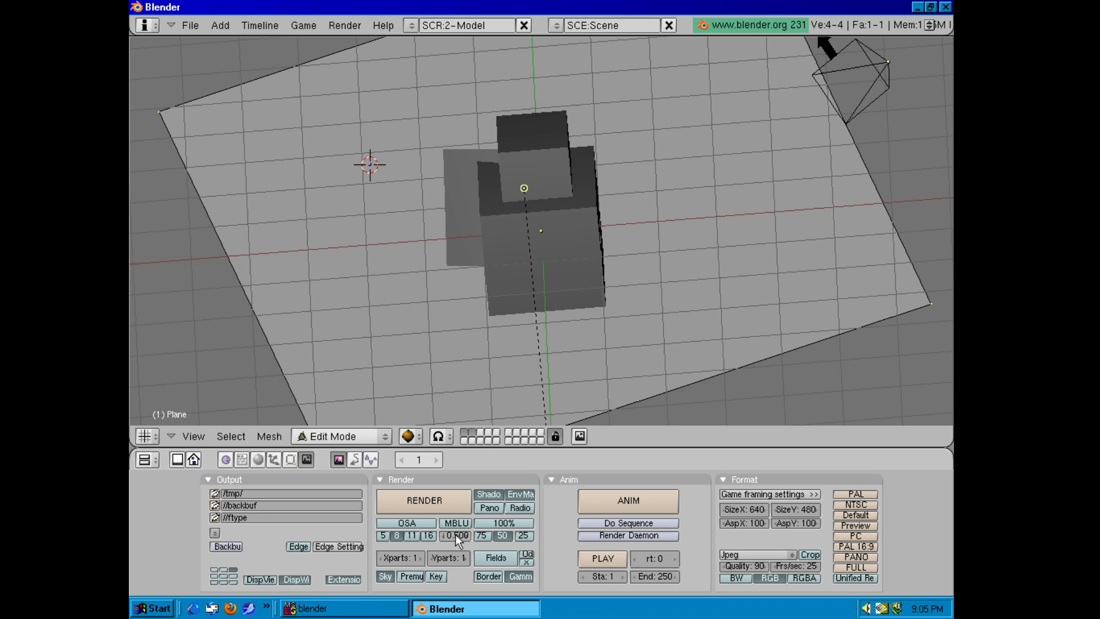
pyautogui.click(427, 500)
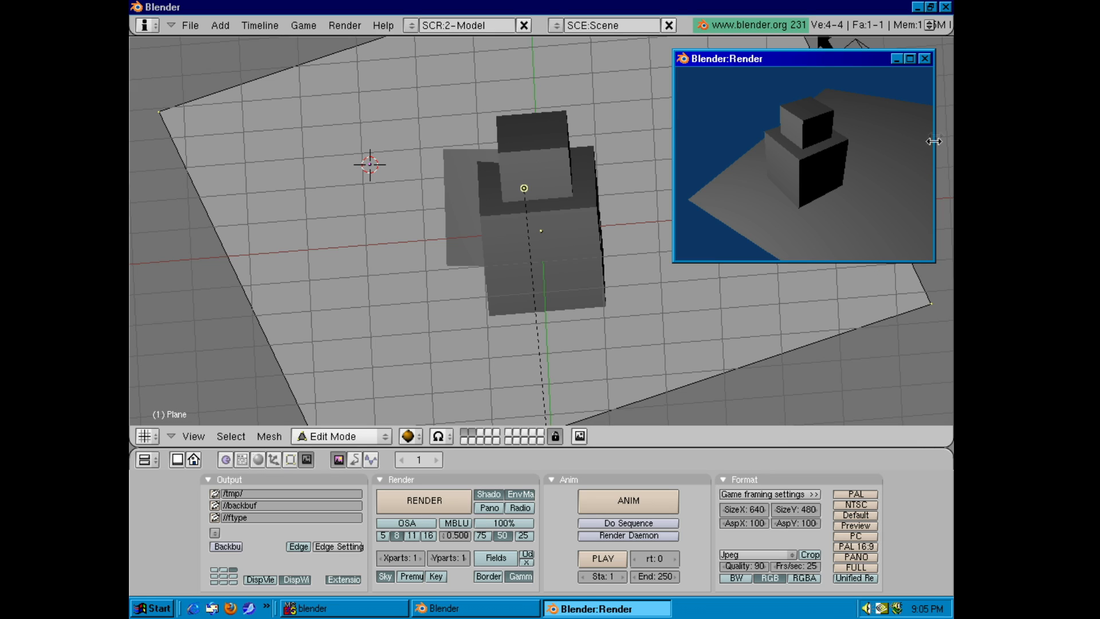
pyautogui.click(927, 58)
# - Switch from Edit Mode to Object Mode and shift the plane object slightly
pyautogui.click(642, 132)
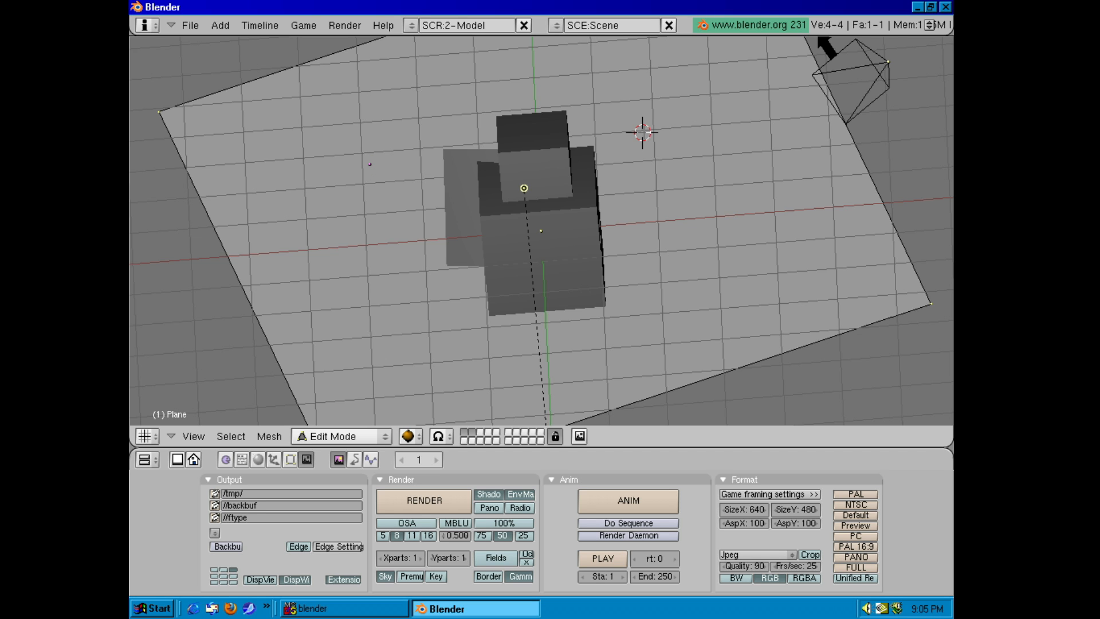
pyautogui.click(250, 176)
pyautogui.click(372, 436)
pyautogui.click(372, 420)
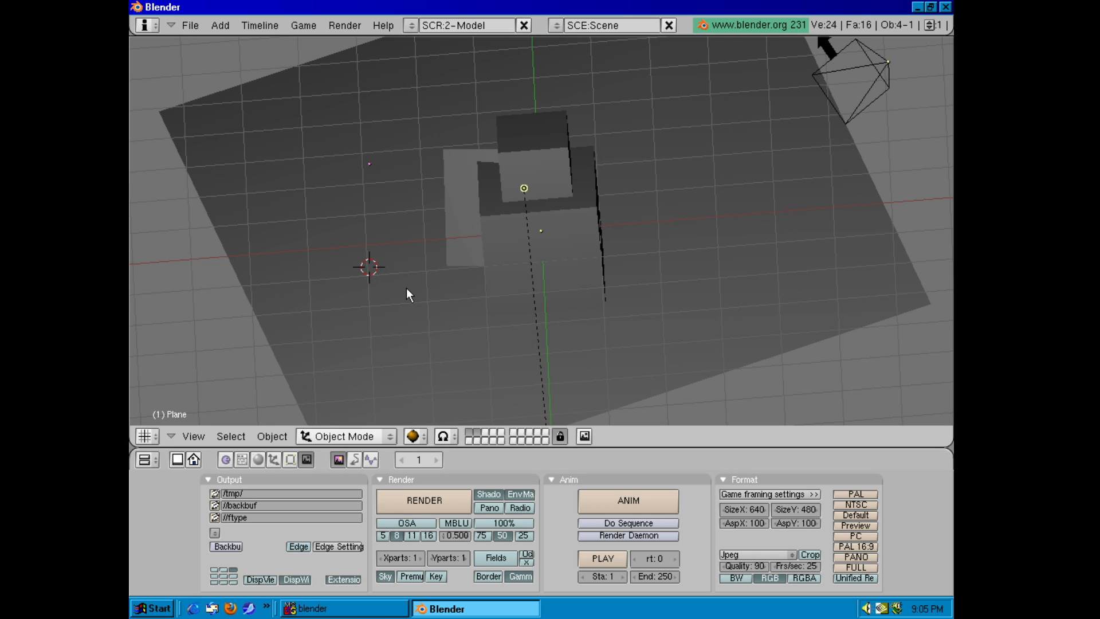
pyautogui.click(656, 246)
pyautogui.press('g')
pyautogui.click(579, 288)
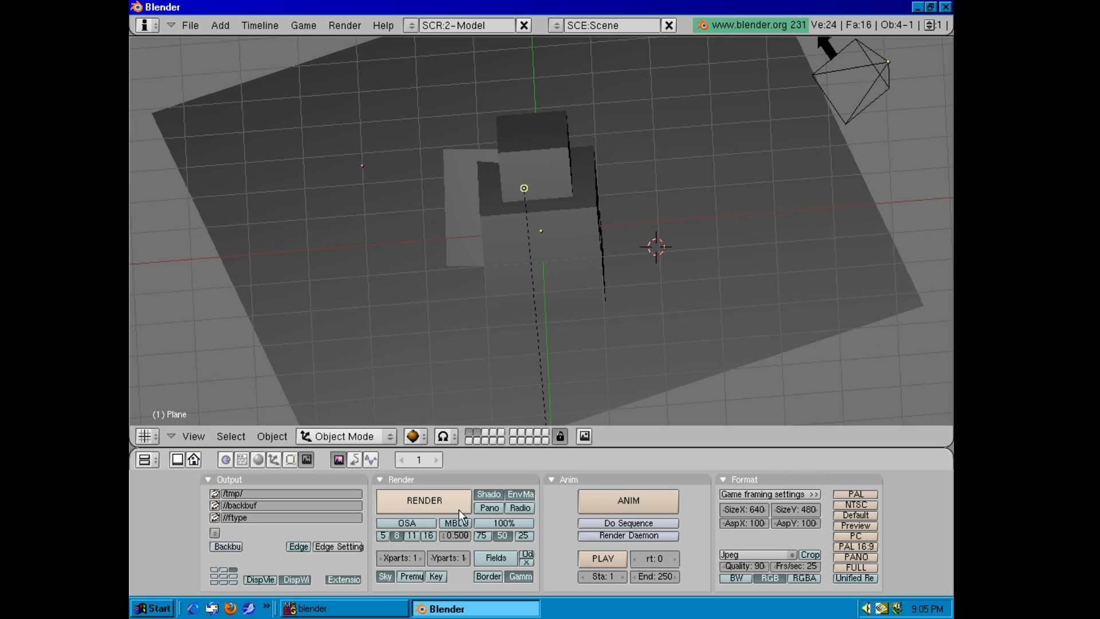
# - Add a new material to the plane in the shading settings
pyautogui.click(257, 459)
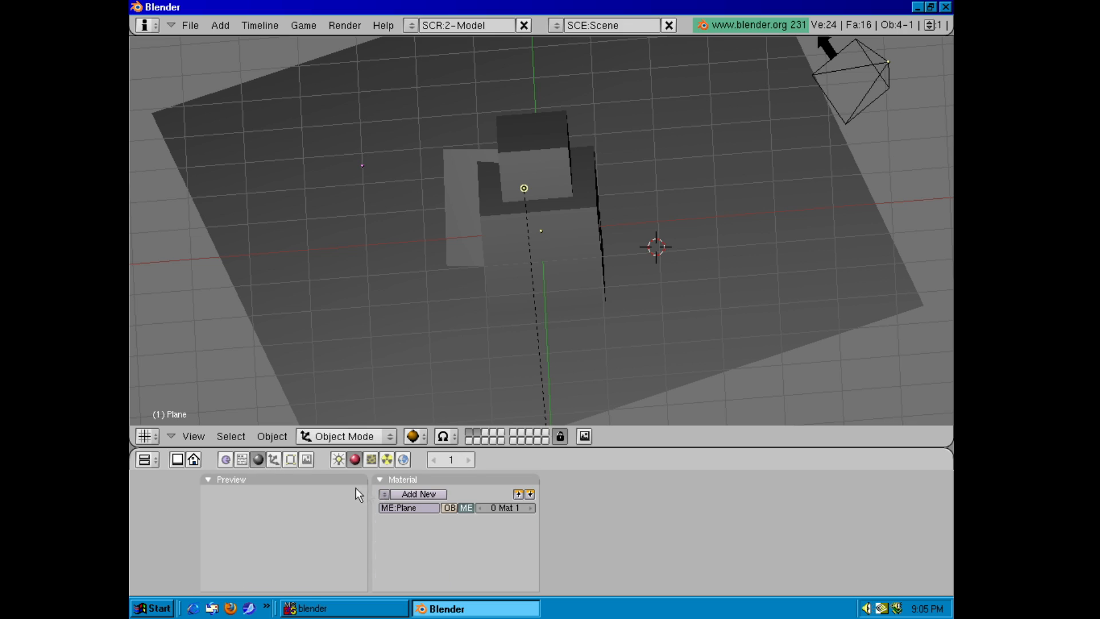
pyautogui.click(417, 494)
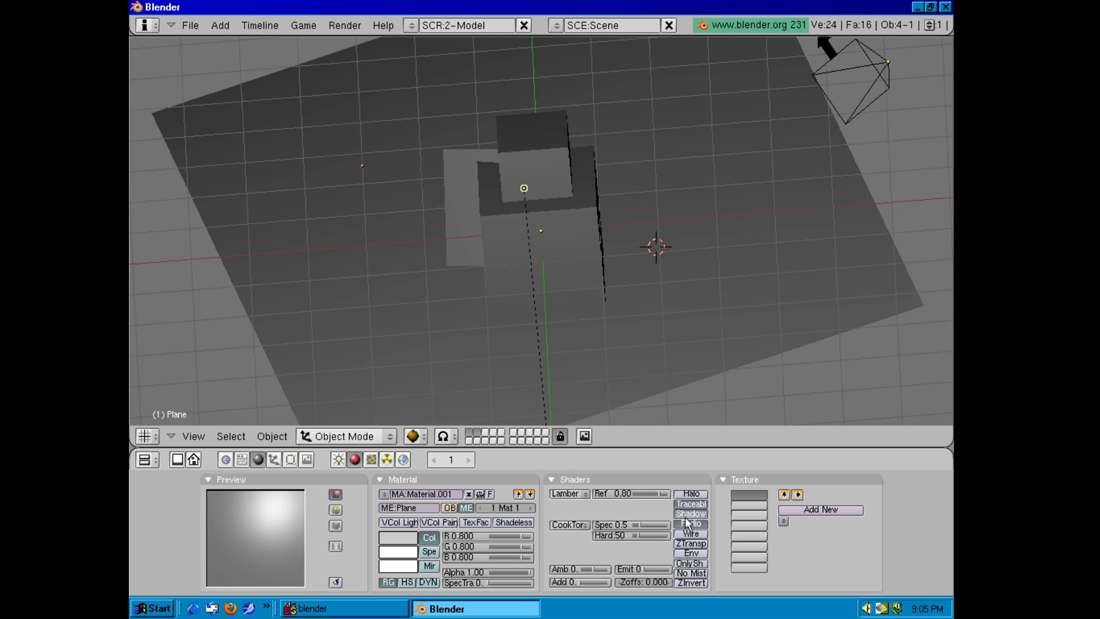
# - Select the cube and the plane in turn to compare their material and shader settings
pyautogui.click(577, 205)
pyautogui.rightClick(557, 163)
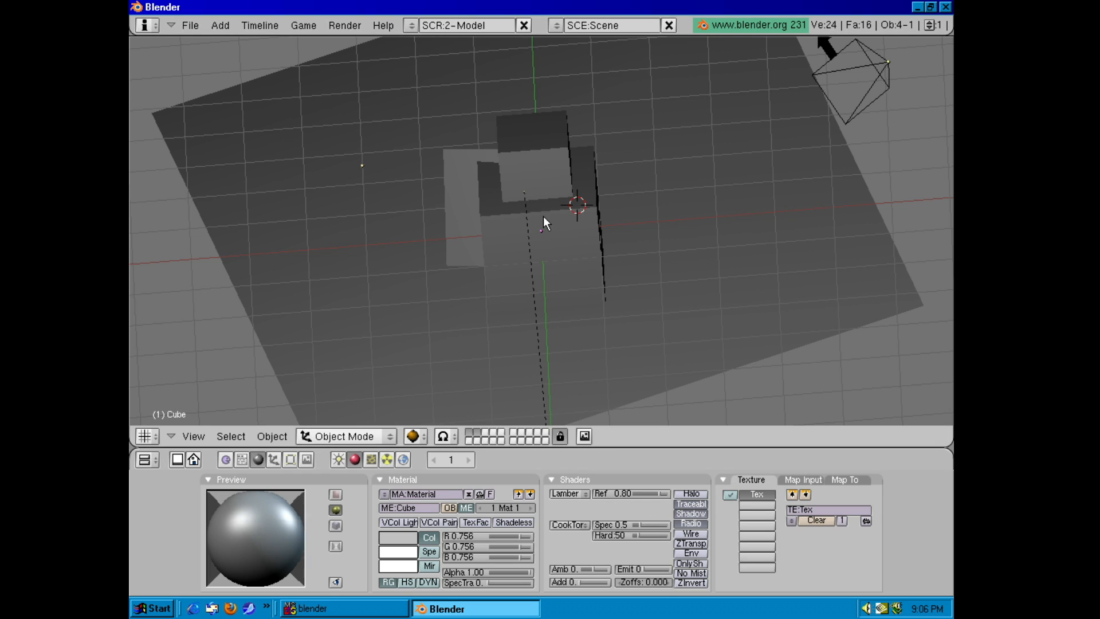
pyautogui.click(542, 232)
pyautogui.click(529, 135)
pyautogui.rightClick(520, 224)
pyautogui.rightClick(541, 235)
pyautogui.rightClick(540, 234)
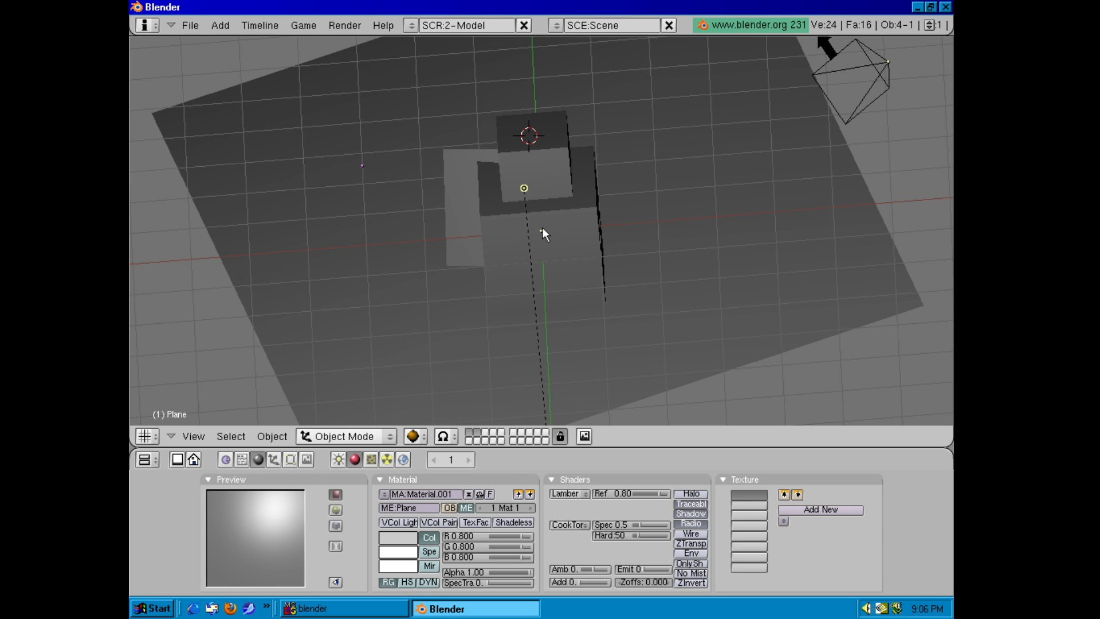
pyautogui.moveTo(561, 251); pyautogui.dragTo(490, 266, button='middle')
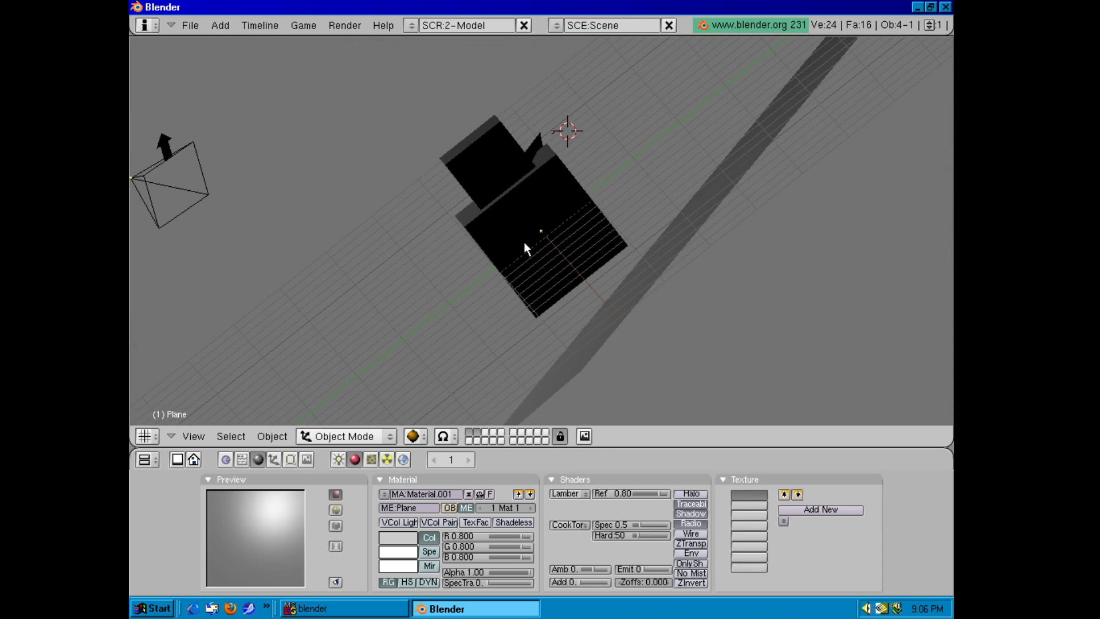
pyautogui.rightClick(542, 234)
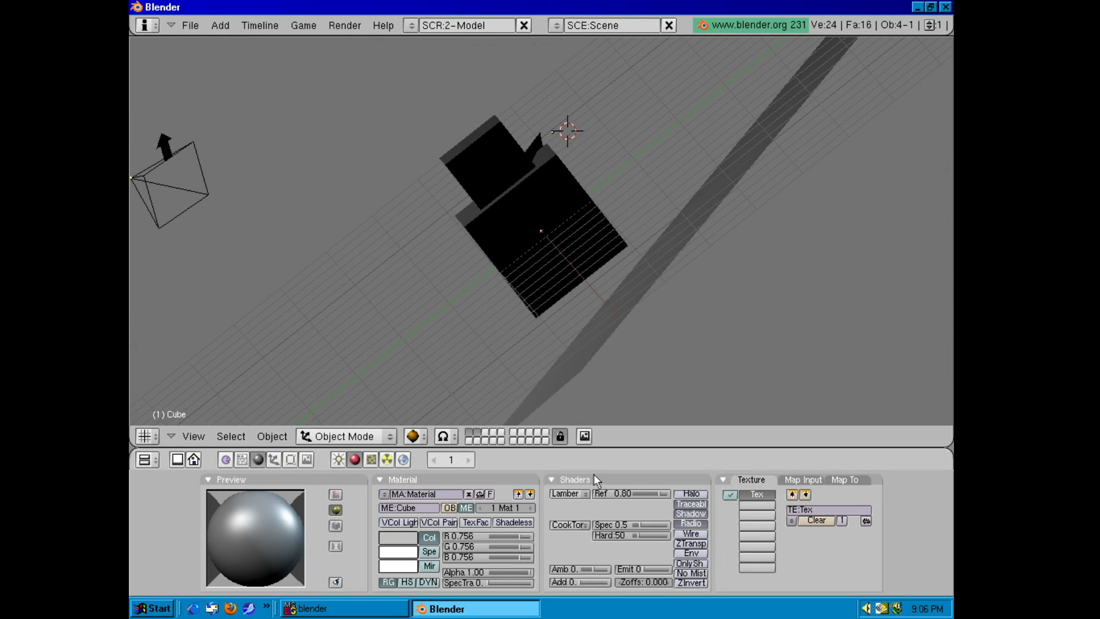
pyautogui.rightClick(708, 223)
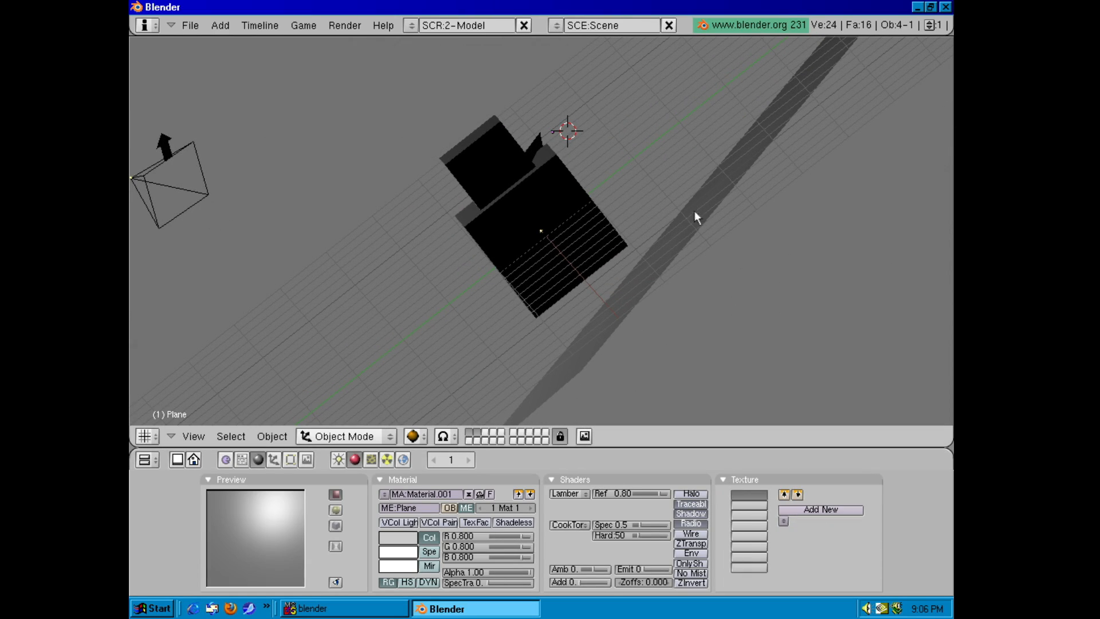
# - Render the current frame with the plane's new material and close the render window
pyautogui.click(332, 29)
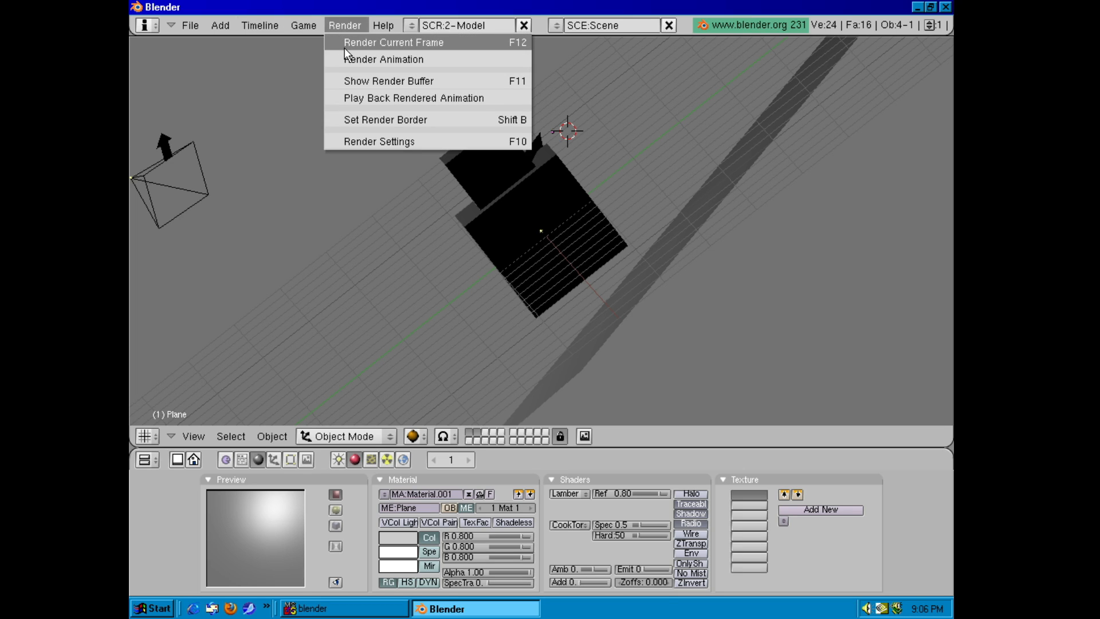
pyautogui.click(345, 46)
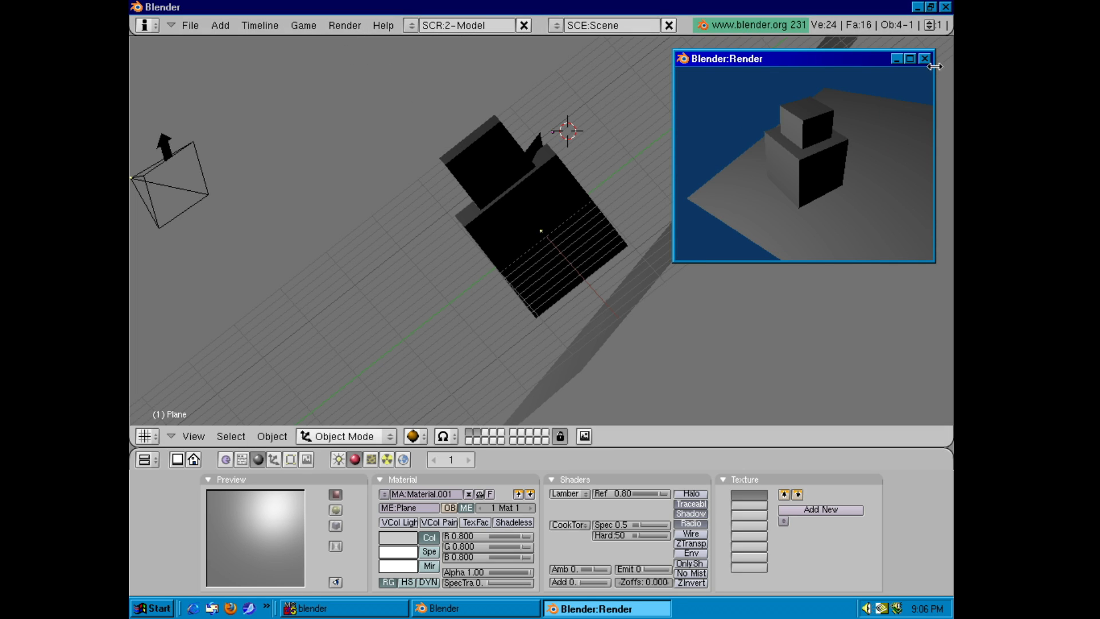
pyautogui.click(925, 60)
# - Move the floor plane closer, so that it meets the edge of the lower cube
pyautogui.press('g')
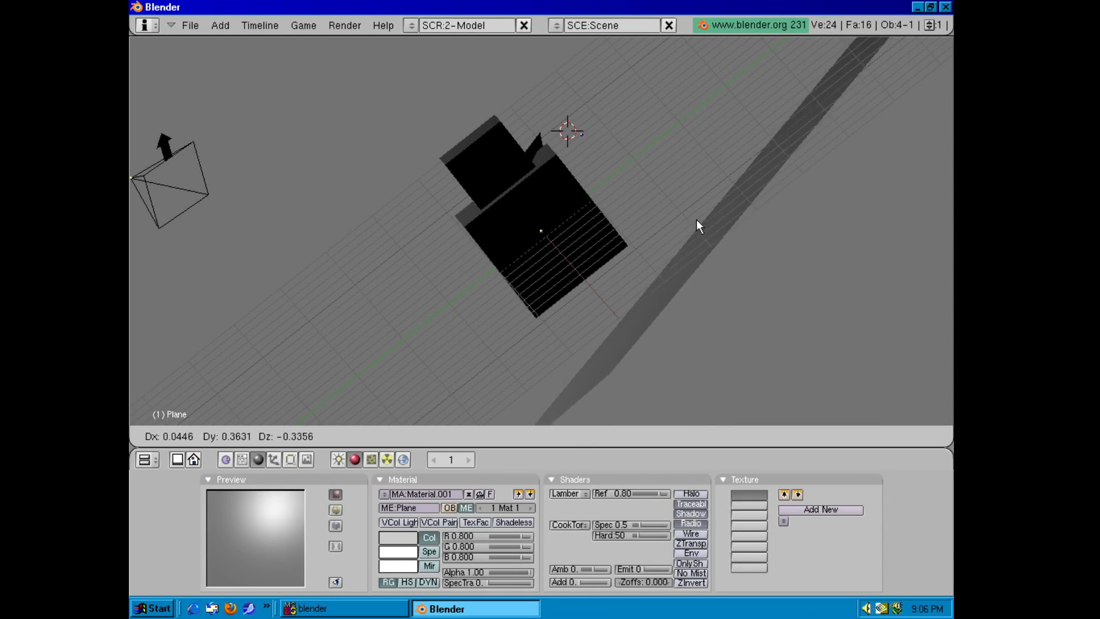
pyautogui.click(662, 277)
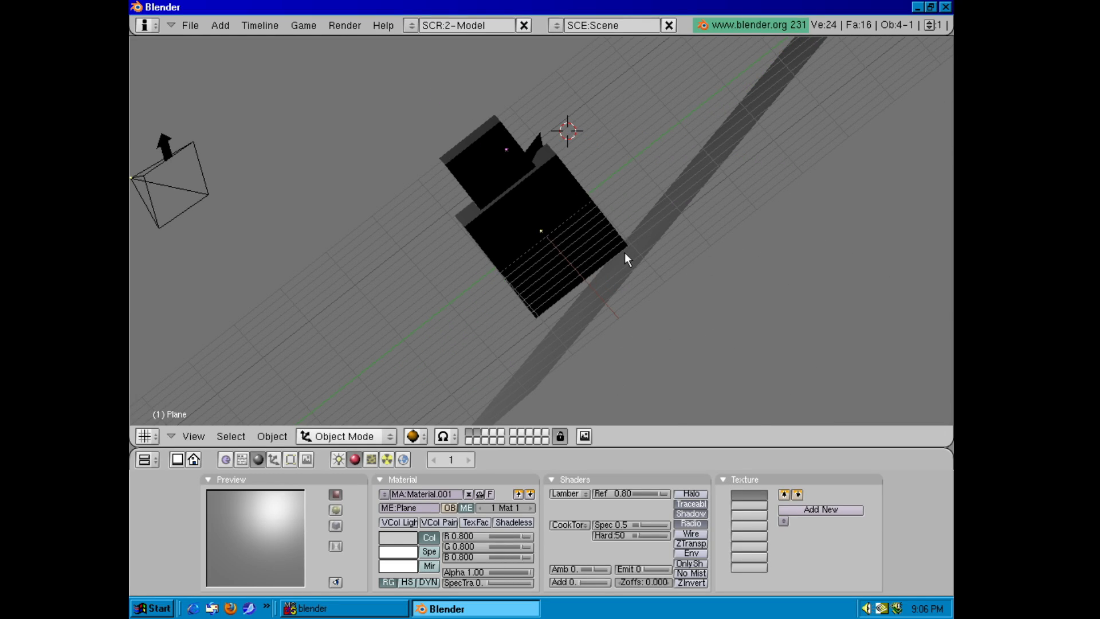
pyautogui.press('super')
pyautogui.click(558, 309)
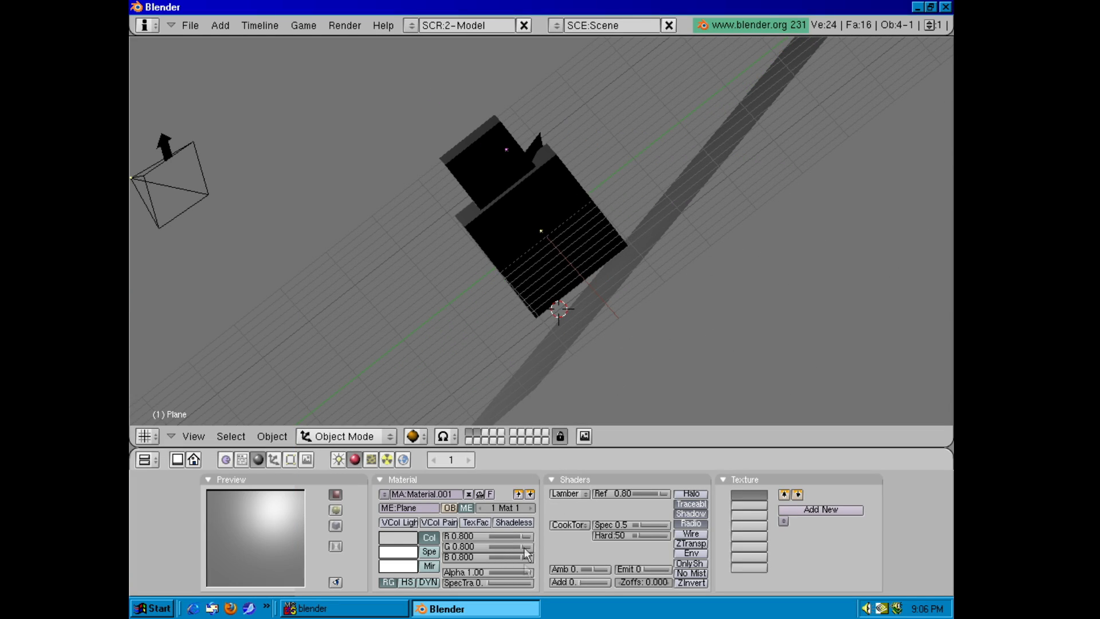
# - Try the Wire option on the plane's material and render the current frame to view its effect
pyautogui.click(687, 534)
pyautogui.click(332, 32)
pyautogui.click(336, 43)
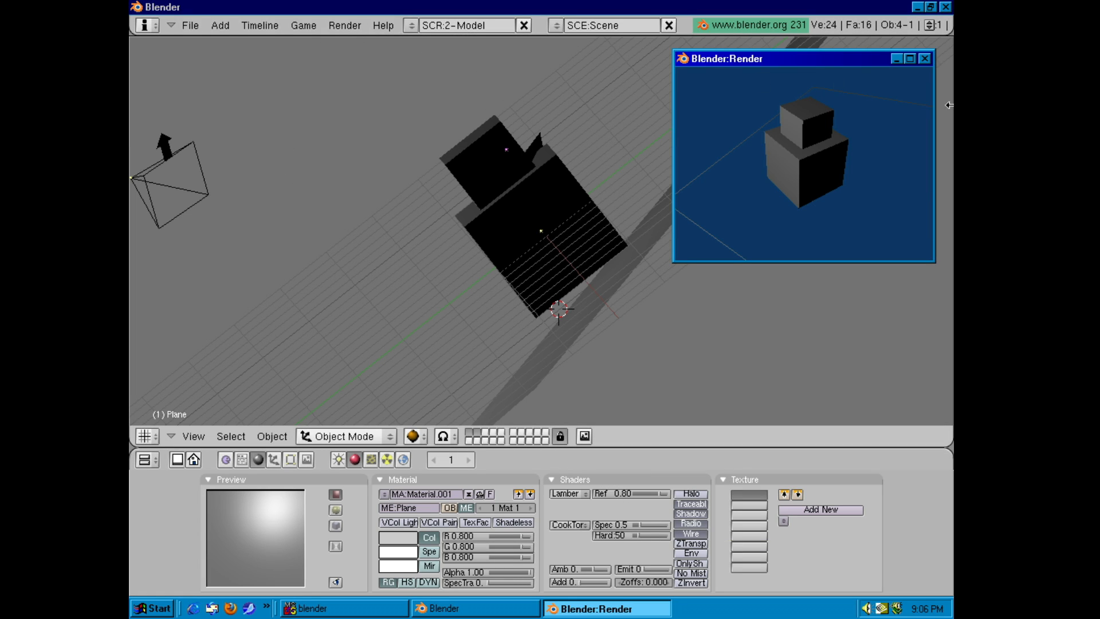
pyautogui.click(924, 58)
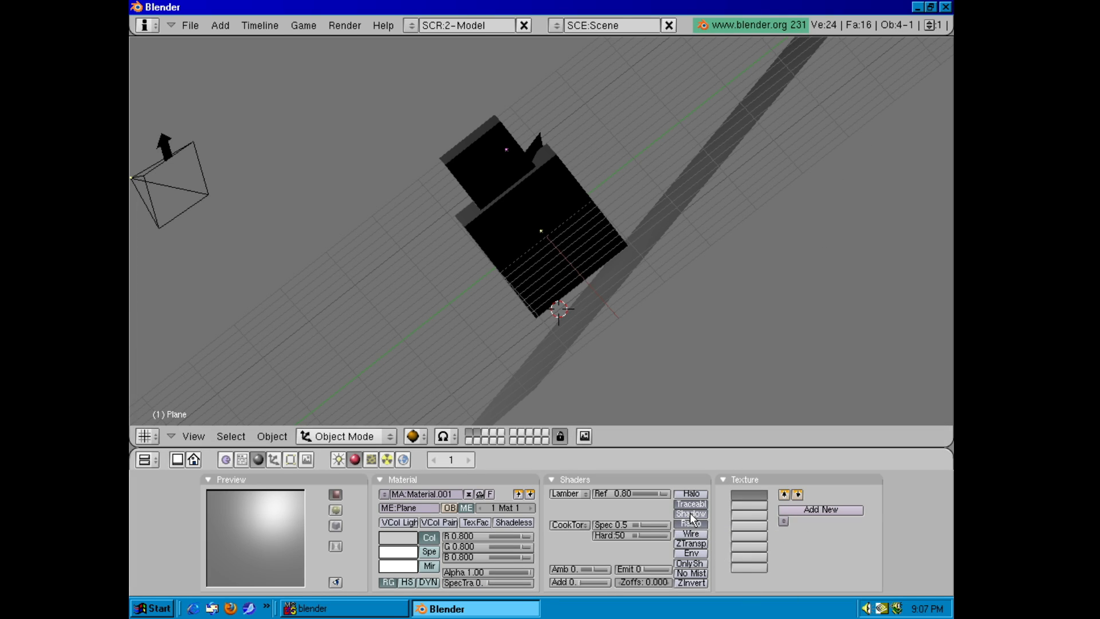
# - Select the cube, enable Wire on its material and render the current frame
pyautogui.click(489, 177)
pyautogui.click(539, 235)
pyautogui.rightClick(544, 234)
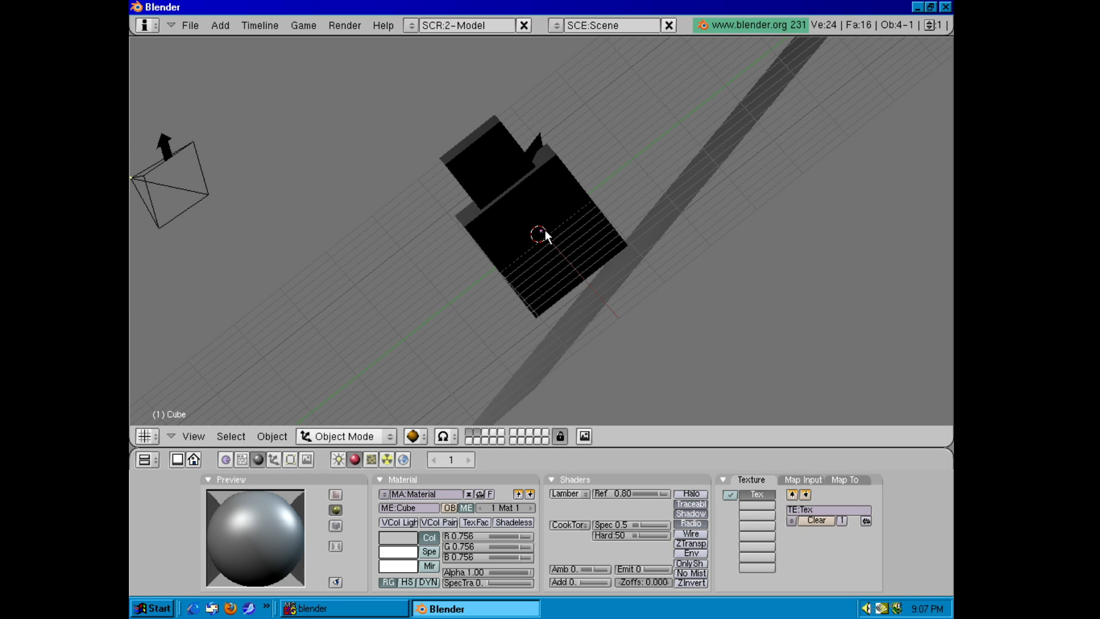
pyautogui.click(691, 534)
pyautogui.click(342, 24)
pyautogui.click(346, 43)
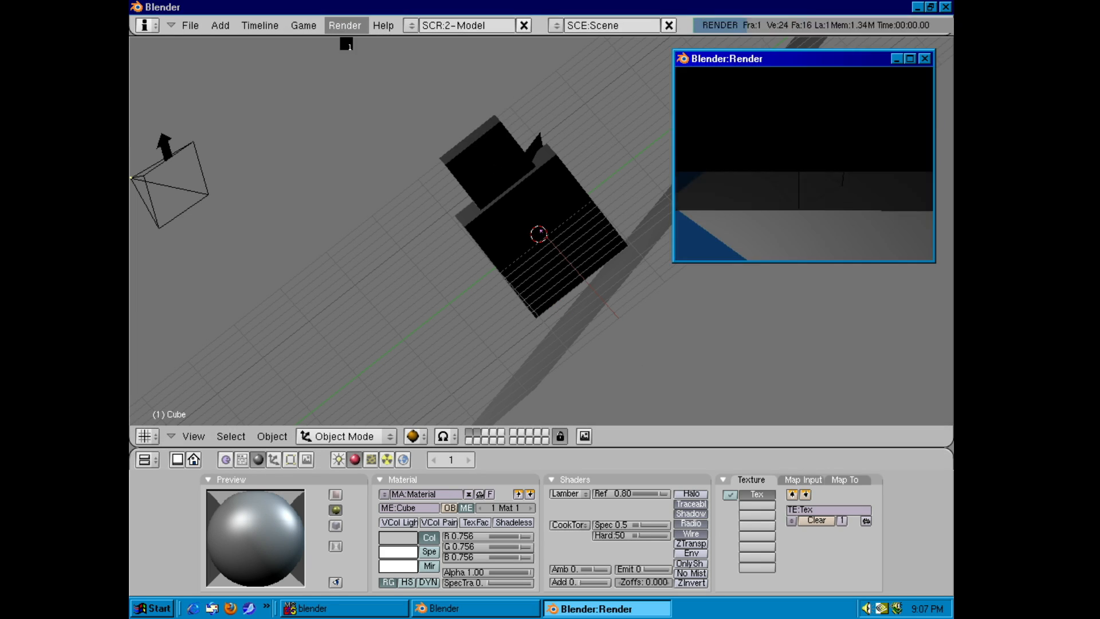
# - Close the render result and select the lamp above the floor plane, leaving its Shadows option on
pyautogui.click(926, 58)
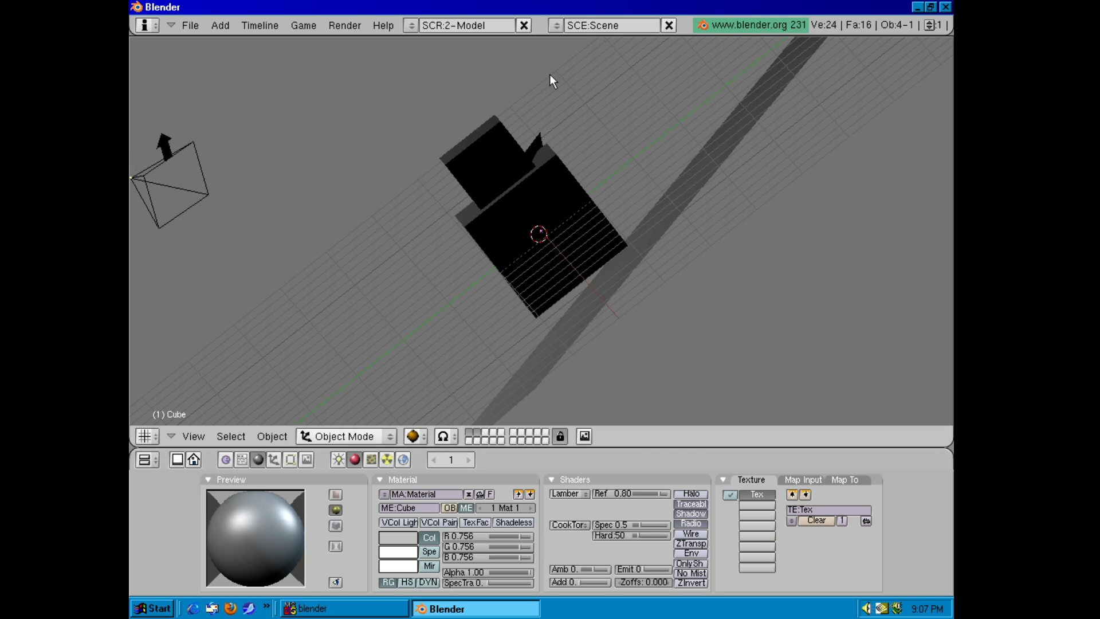
pyautogui.moveTo(350, 143); pyautogui.dragTo(555, 163, button='middle')
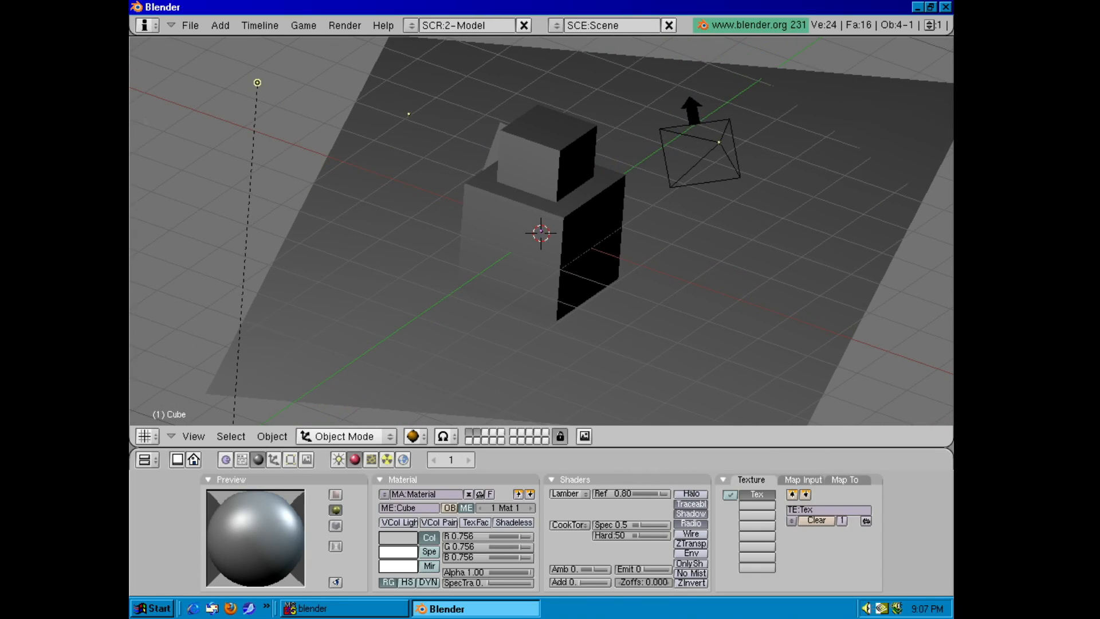
pyautogui.click(259, 82)
pyautogui.rightClick(260, 84)
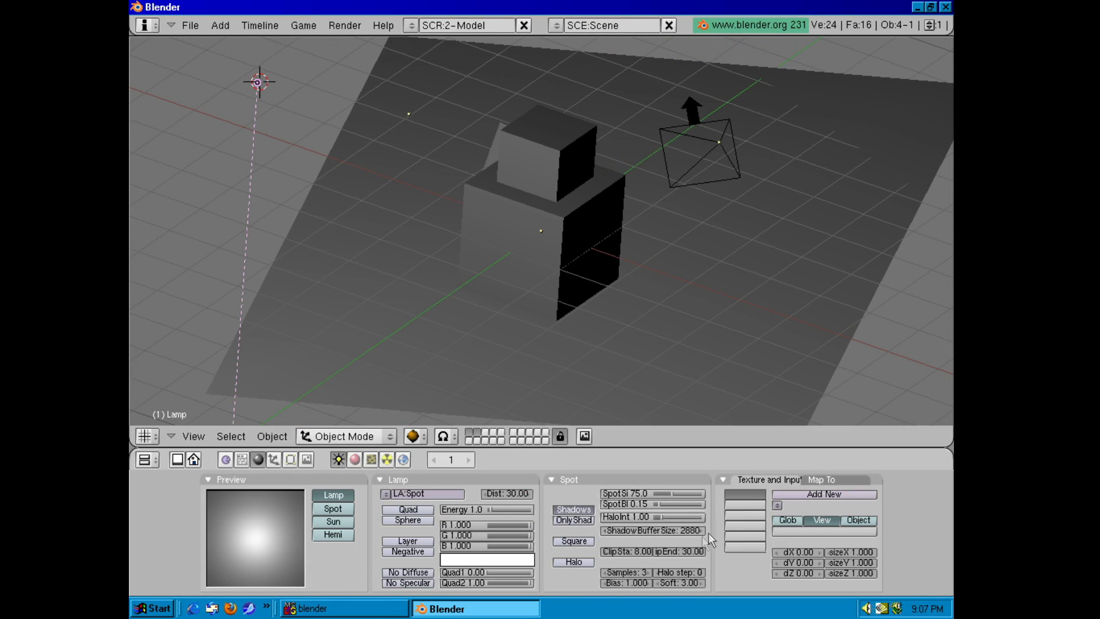
pyautogui.click(569, 511)
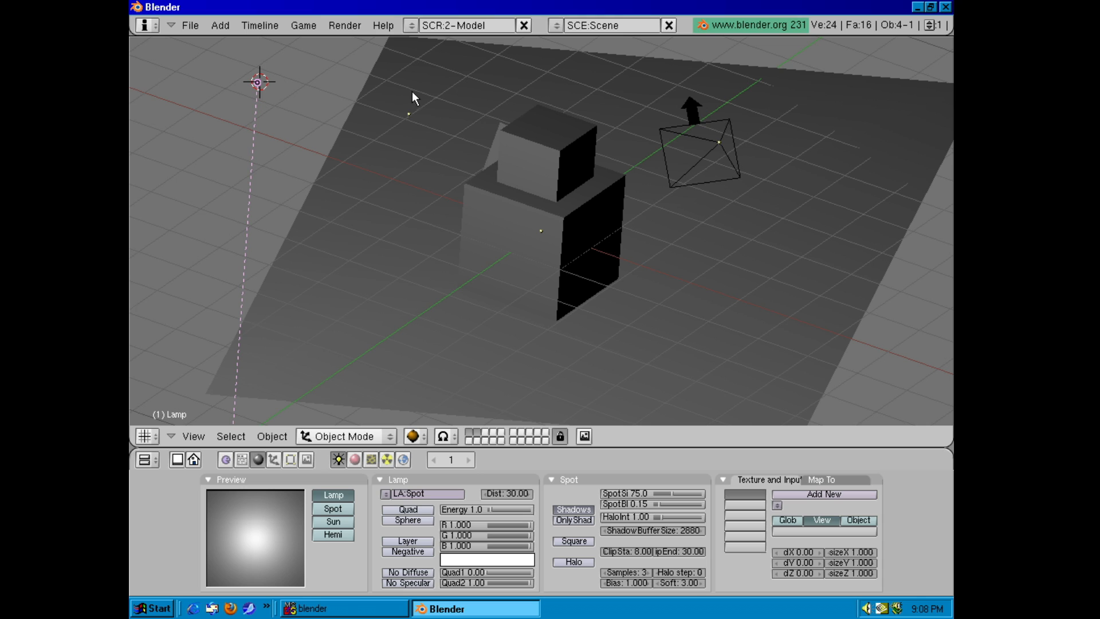
# - Render the current frame and reopen the render buffer to check the lamp's shadows
pyautogui.click(359, 24)
pyautogui.click(359, 43)
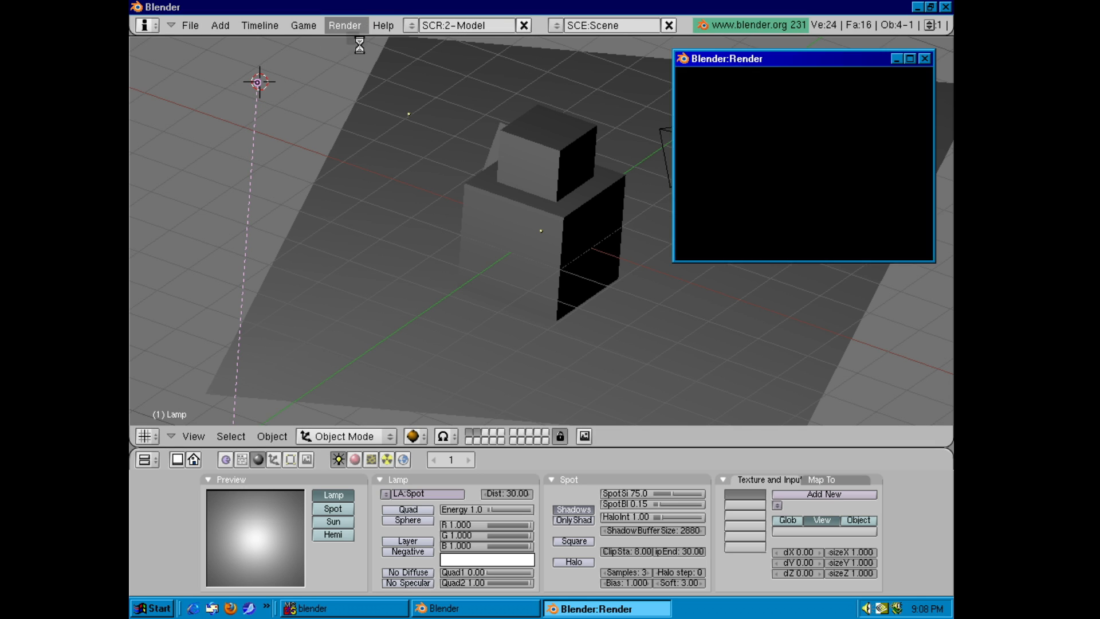
pyautogui.click(925, 58)
pyautogui.click(333, 27)
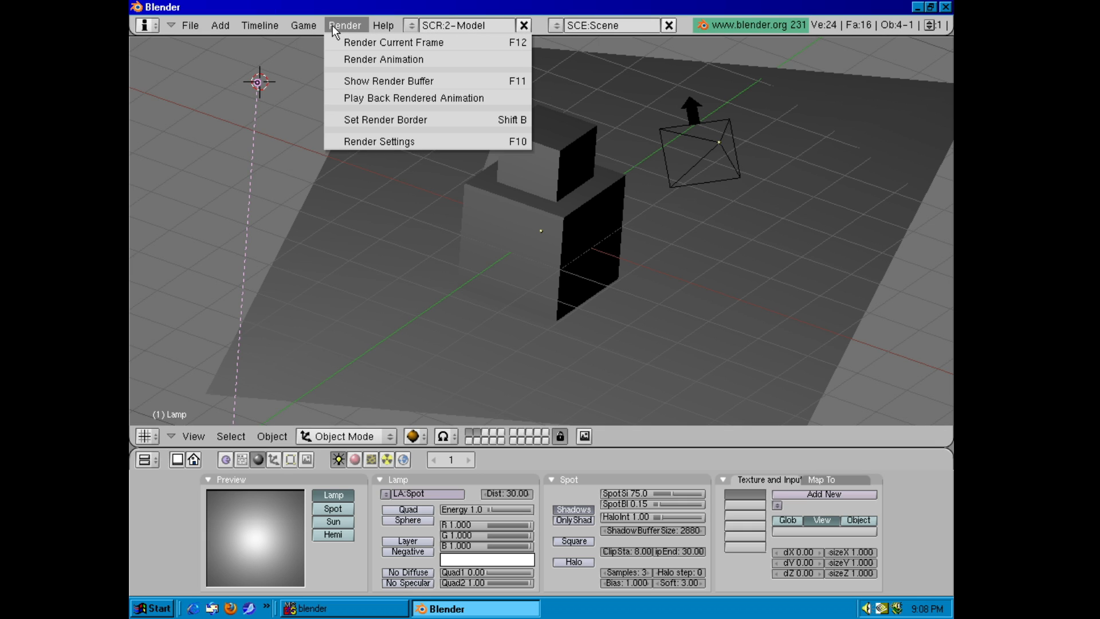
pyautogui.click(355, 81)
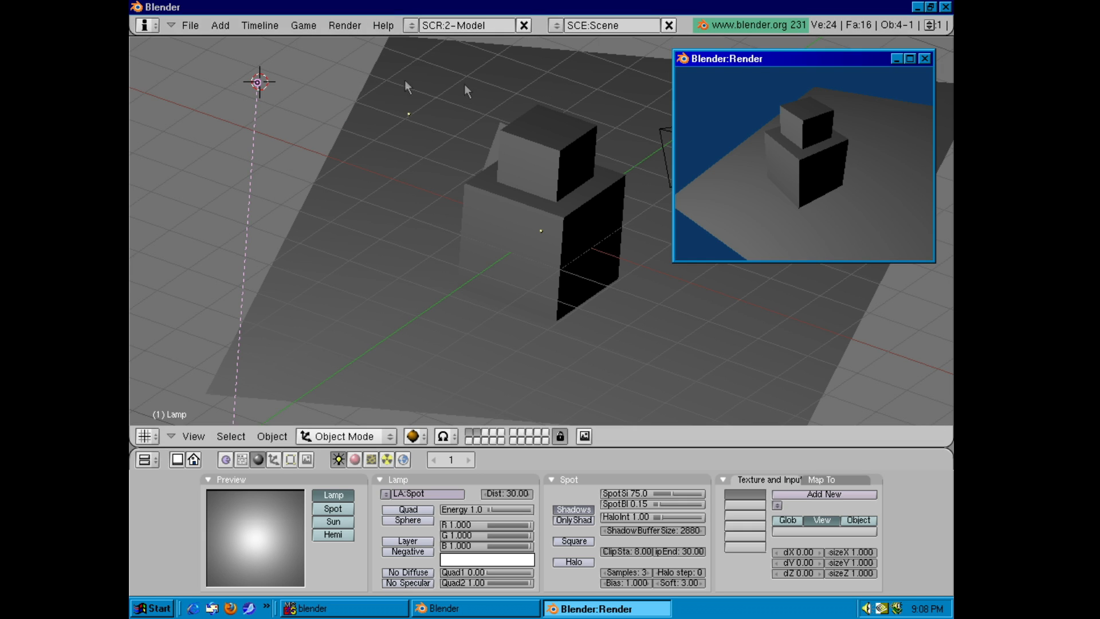
pyautogui.click(926, 58)
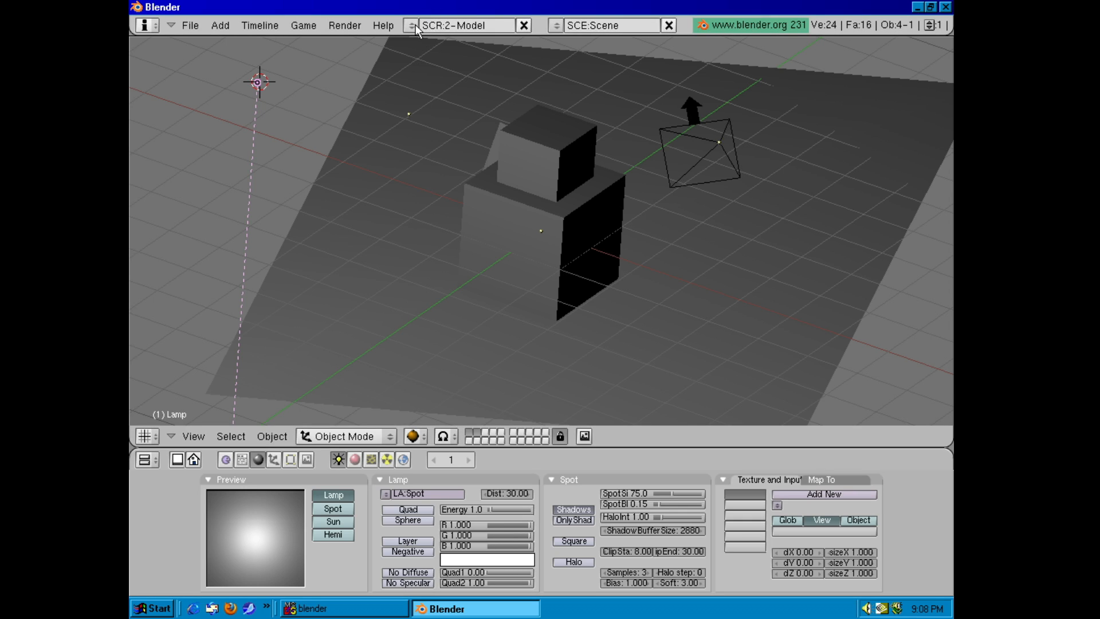
# - Try the Sun type on the lamp and render the current frame
pyautogui.click(520, 183)
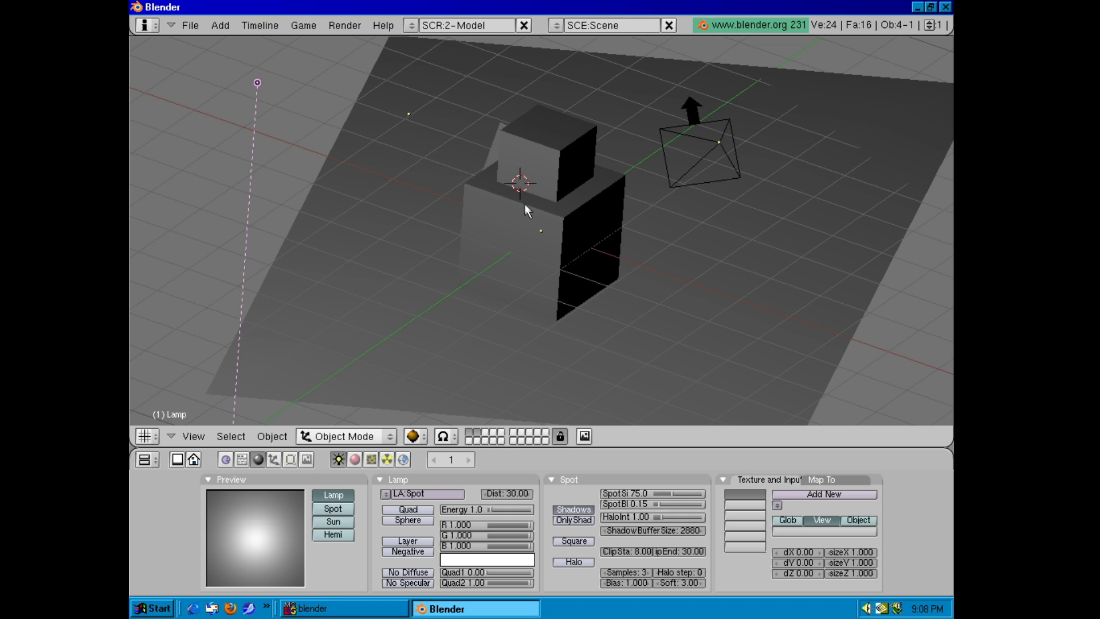
pyautogui.rightClick(527, 202)
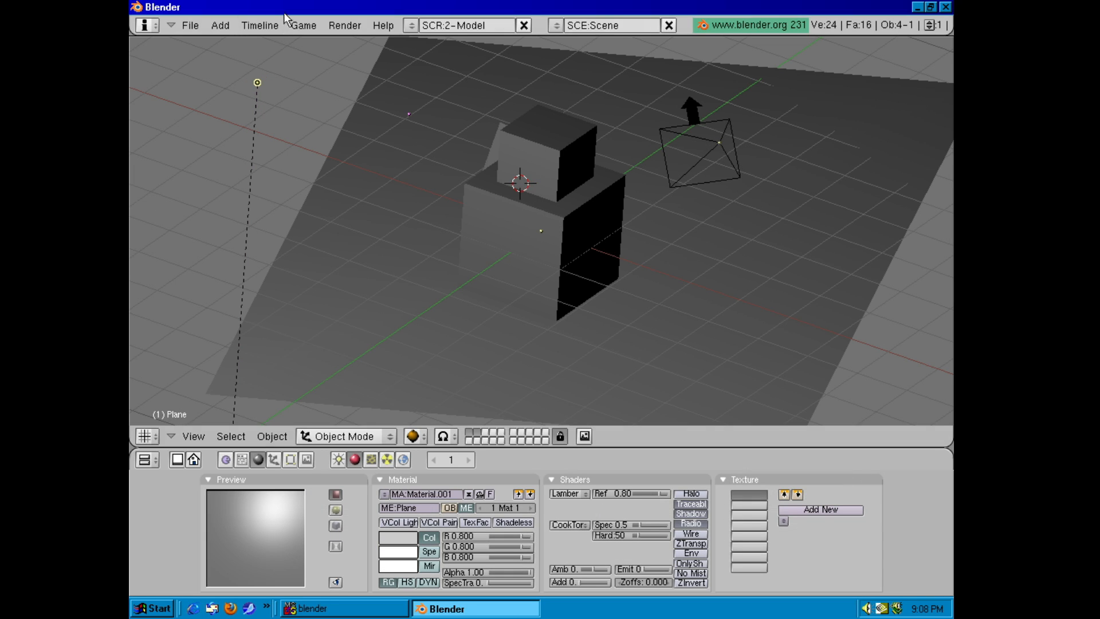
pyautogui.click(258, 85)
pyautogui.rightClick(259, 87)
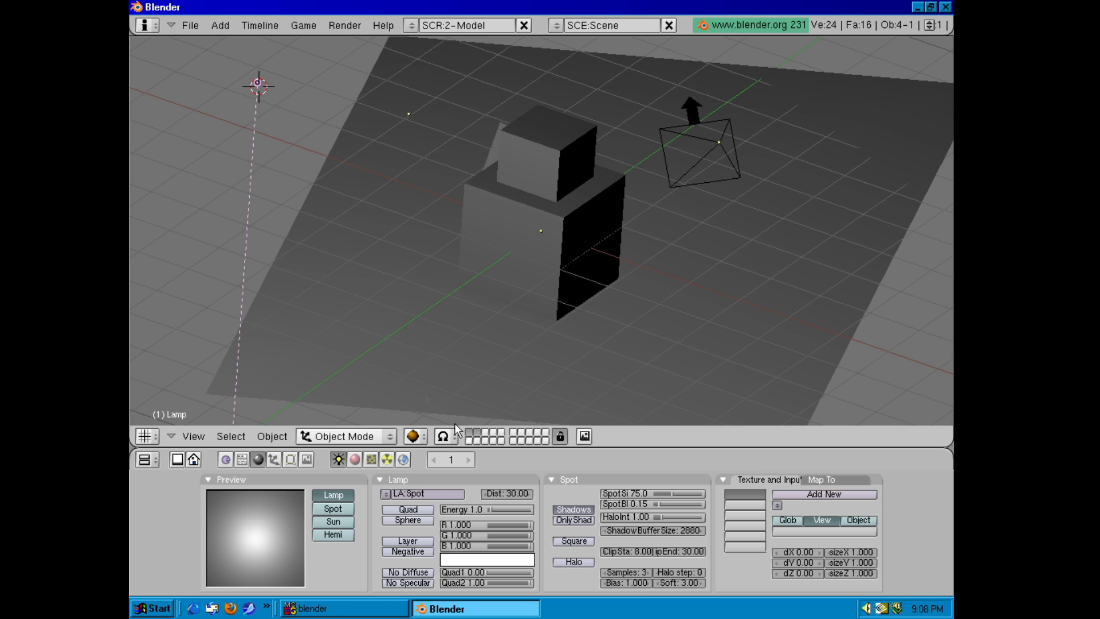
pyautogui.click(341, 522)
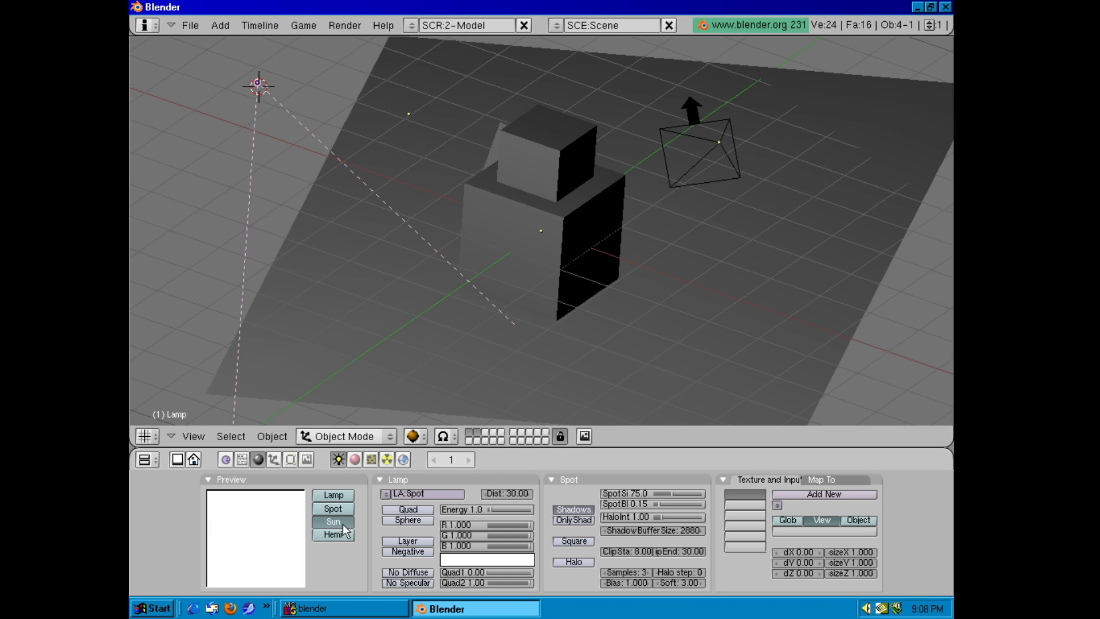
pyautogui.click(344, 25)
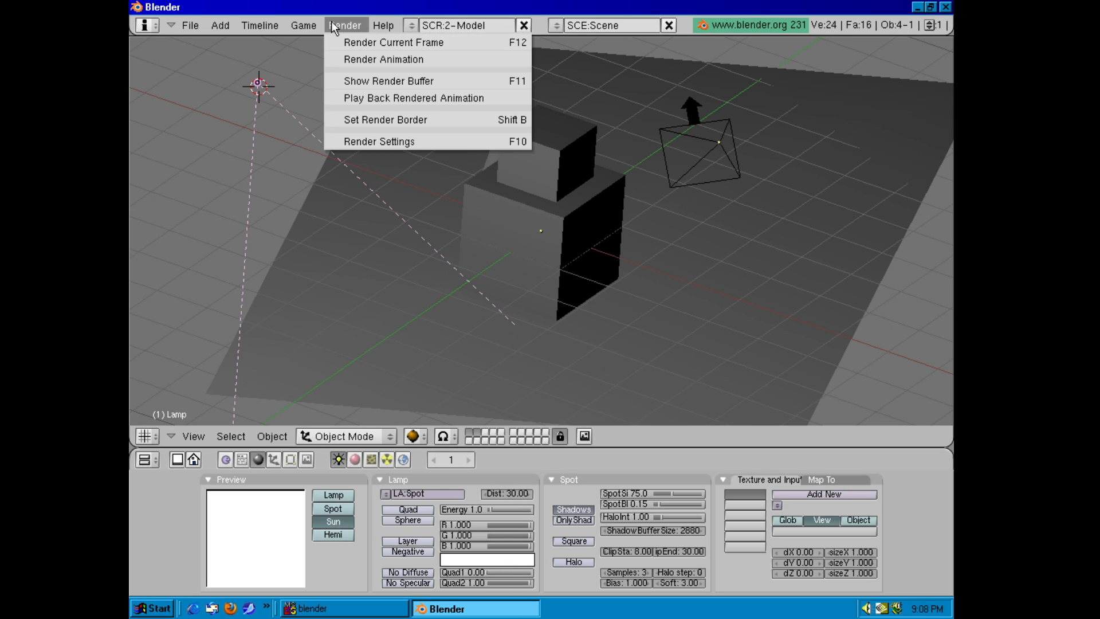
pyautogui.click(347, 42)
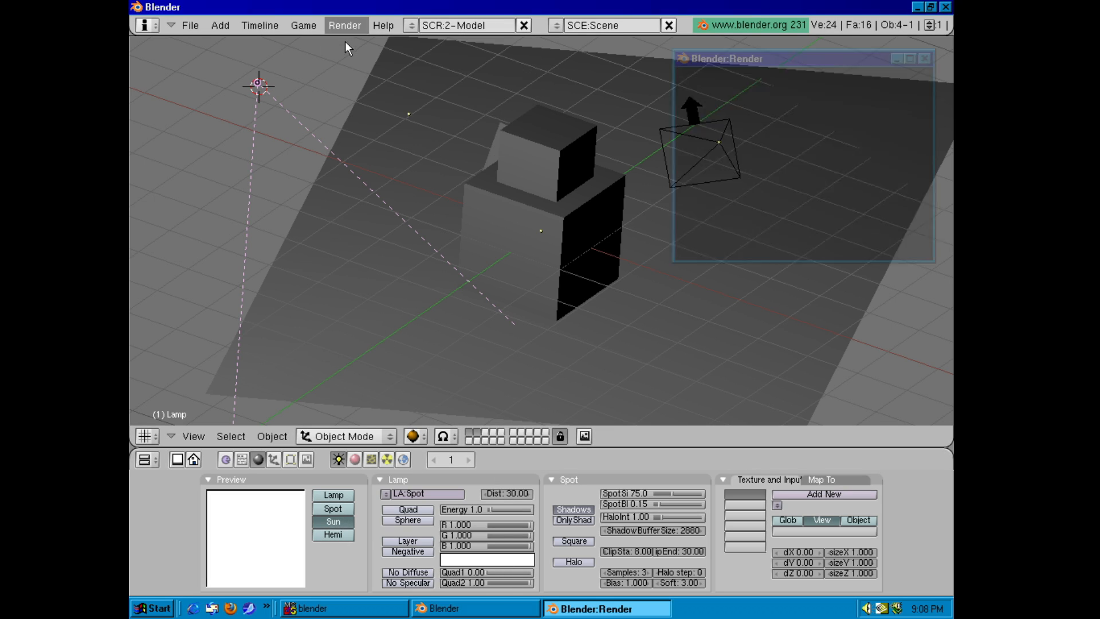
pyautogui.click(924, 58)
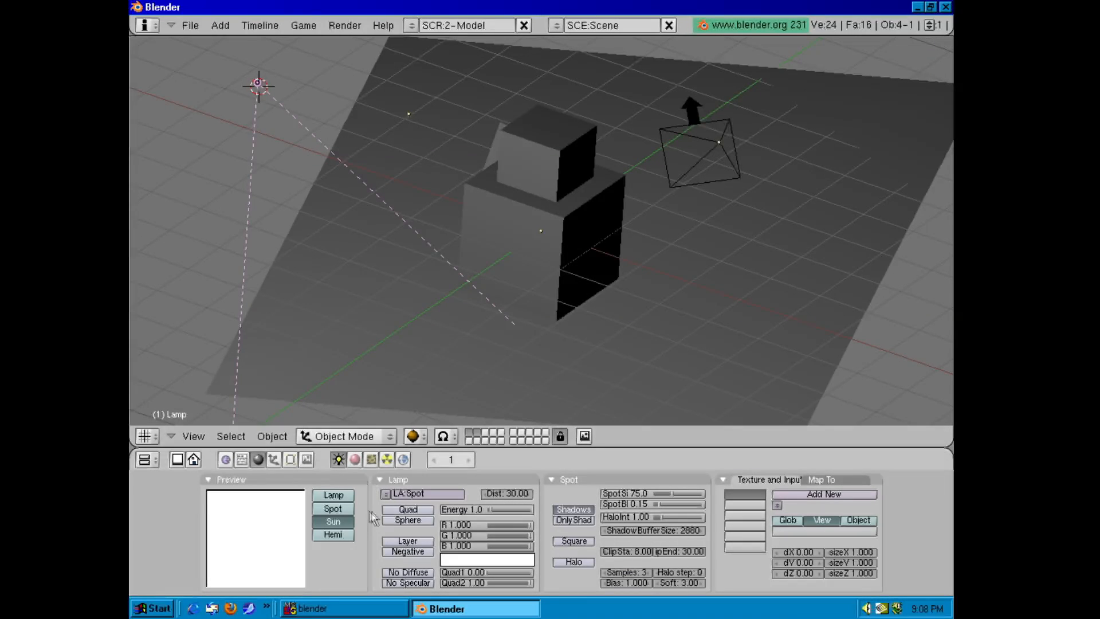
# - Change the lamp to the Spot type and reduce its distance to 3.00
pyautogui.click(341, 507)
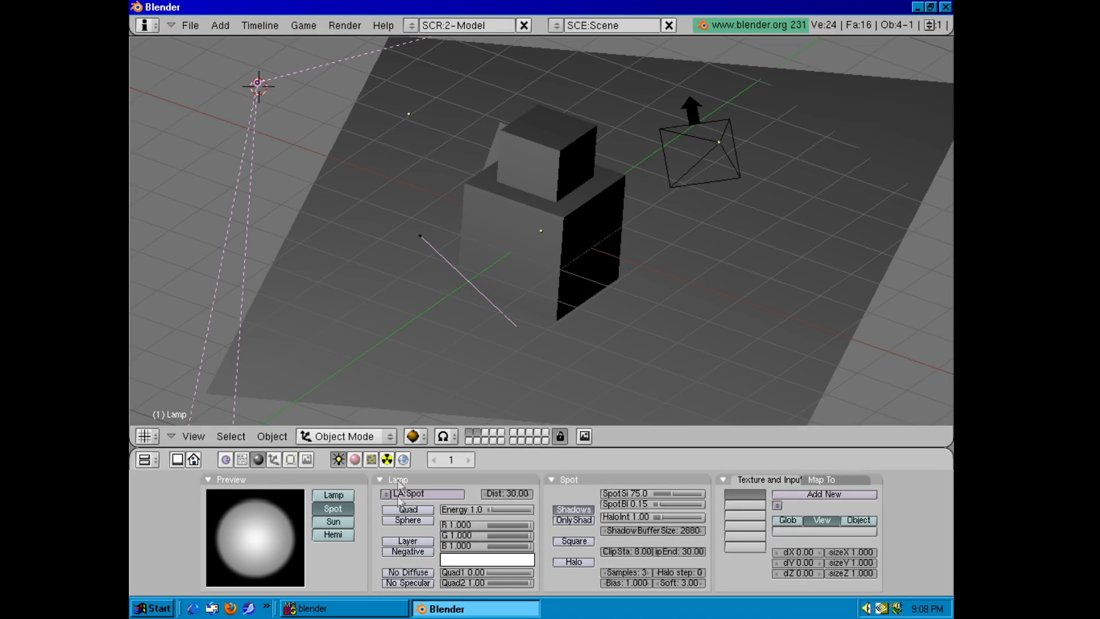
pyautogui.scroll(-6, 487, 386)
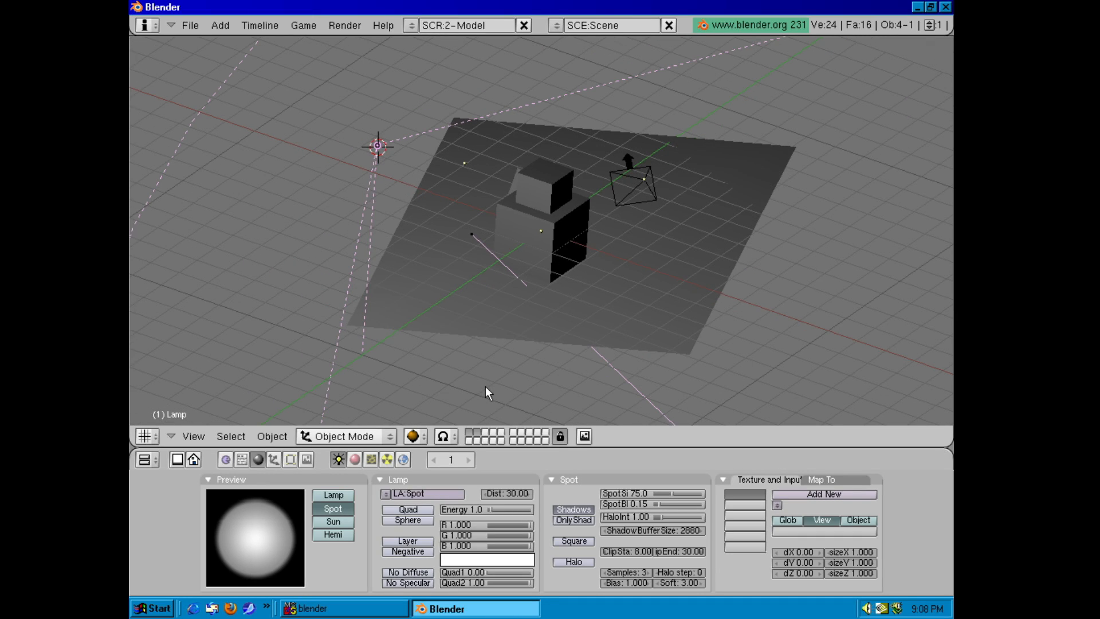
pyautogui.scroll(-4, 479, 389)
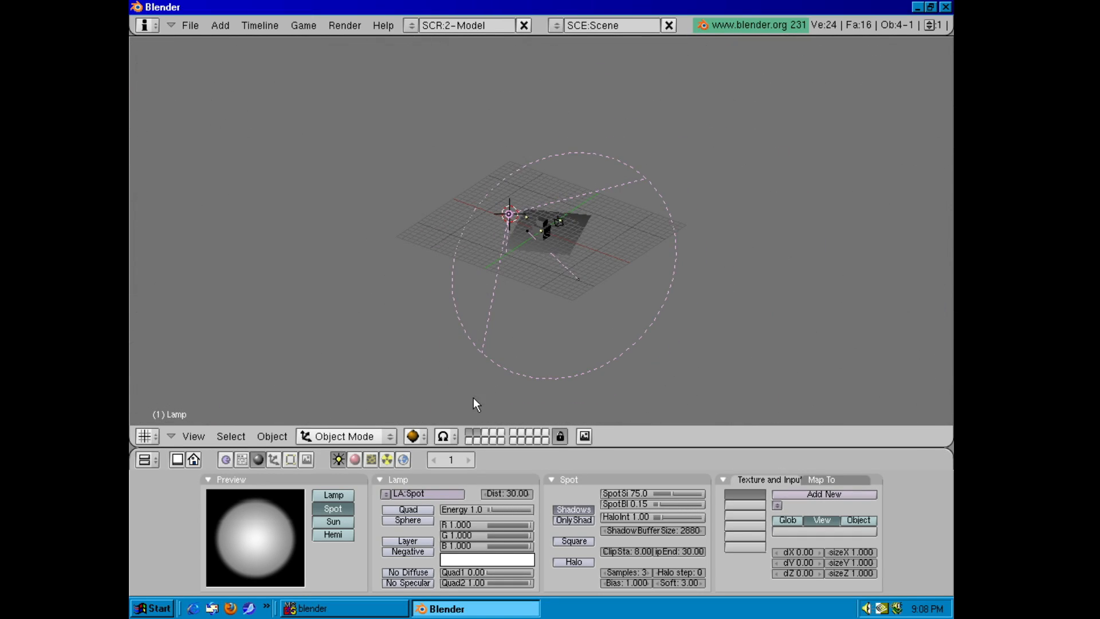
pyautogui.scroll(2, 473, 397)
pyautogui.scroll(1, 471, 381)
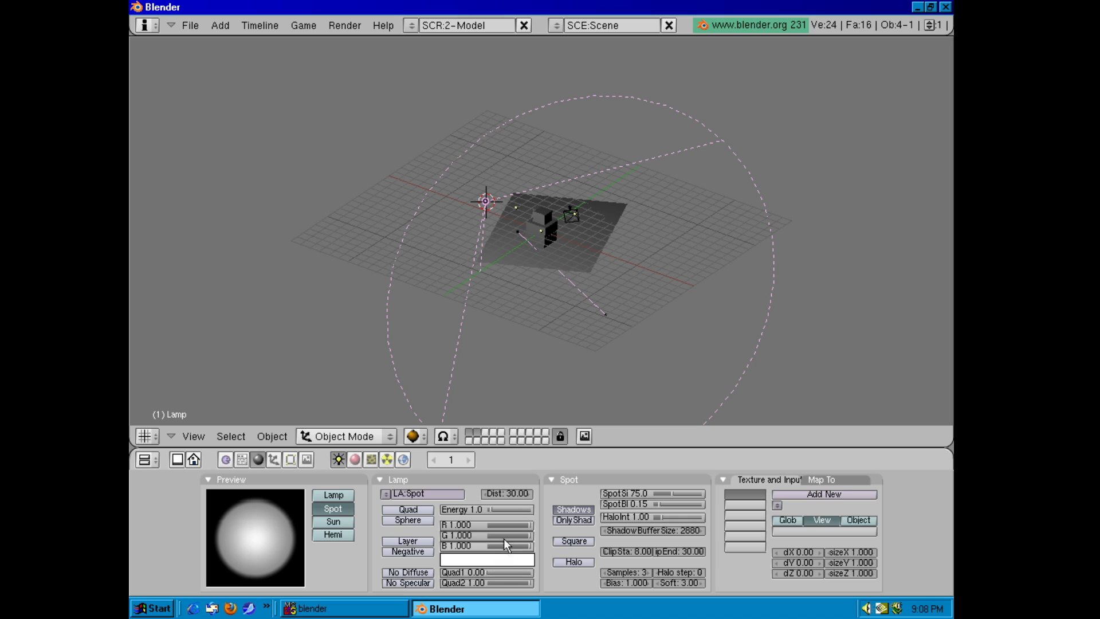
pyautogui.click(483, 494)
pyautogui.click(483, 494)
pyautogui.click(483, 494)
pyautogui.click(484, 494)
pyautogui.click(484, 493)
pyautogui.click(484, 493)
pyautogui.click(483, 493)
pyautogui.click(483, 494)
pyautogui.click(483, 493)
pyautogui.click(483, 494)
pyautogui.click(483, 493)
pyautogui.click(483, 494)
pyautogui.click(484, 494)
pyautogui.click(483, 494)
pyautogui.click(483, 494)
pyautogui.click(483, 494)
pyautogui.click(484, 494)
pyautogui.click(484, 494)
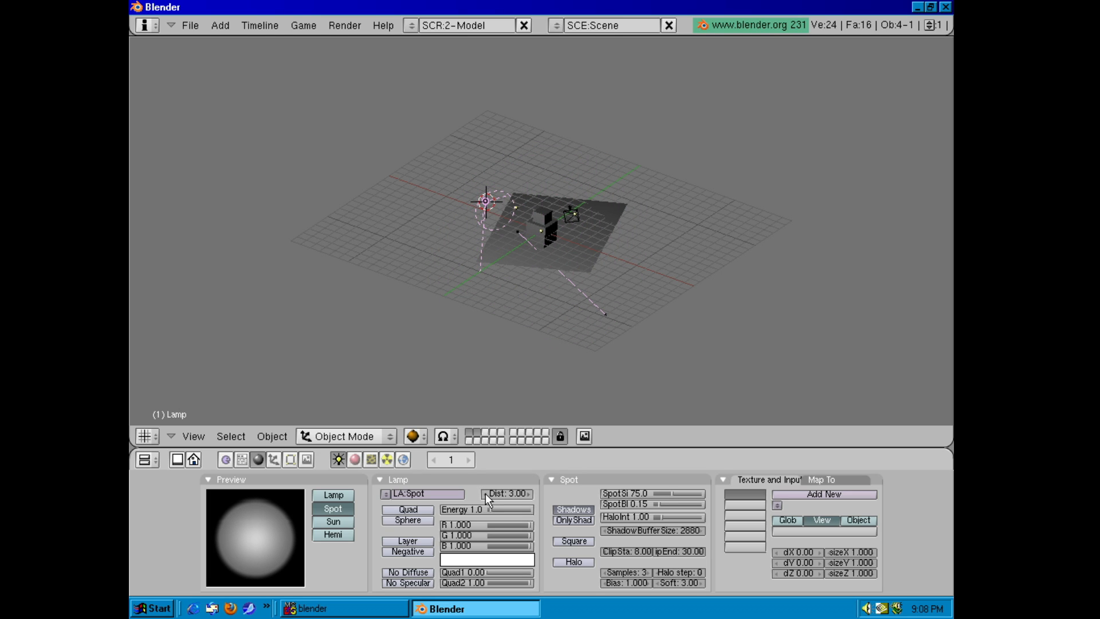
# - Render the current frame to check the spot lamp's lighting and close the result
pyautogui.scroll(9, 564, 184)
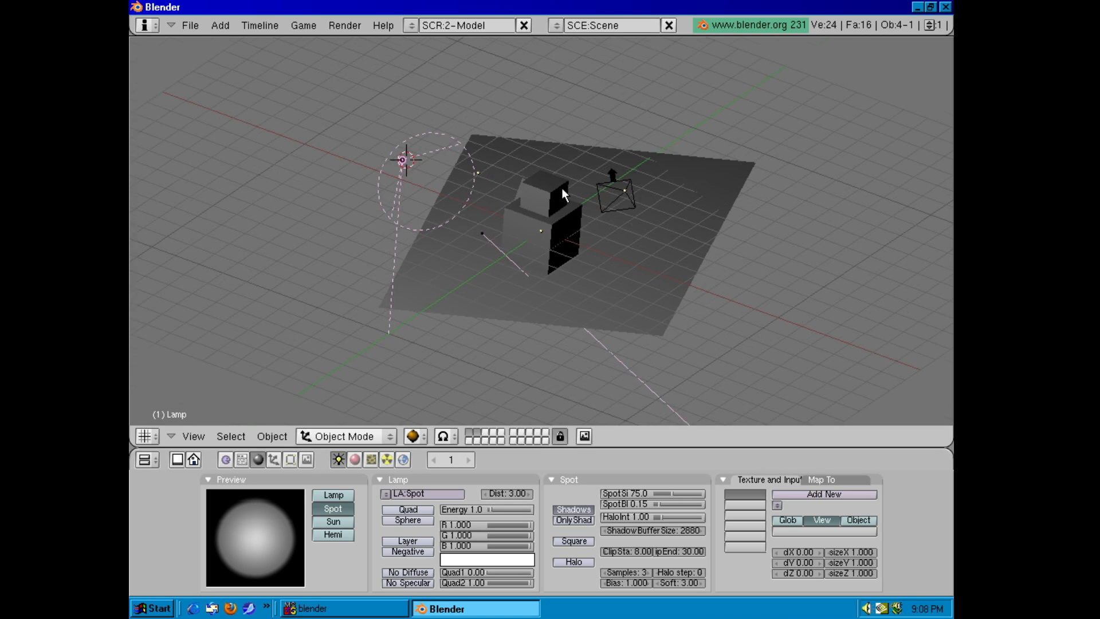
pyautogui.click(344, 25)
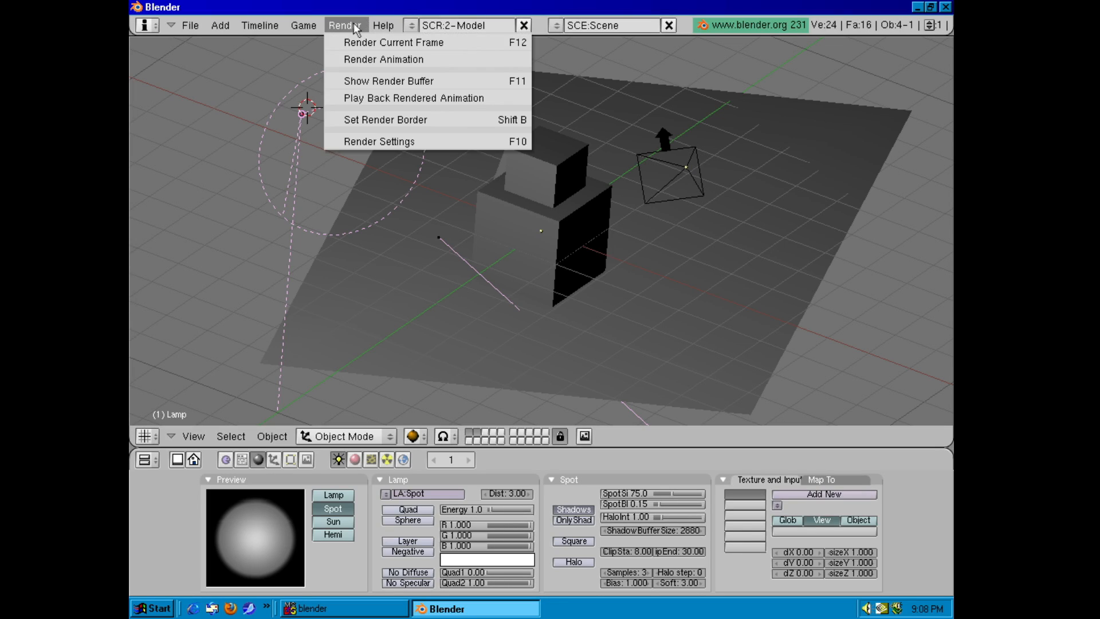
pyautogui.click(355, 39)
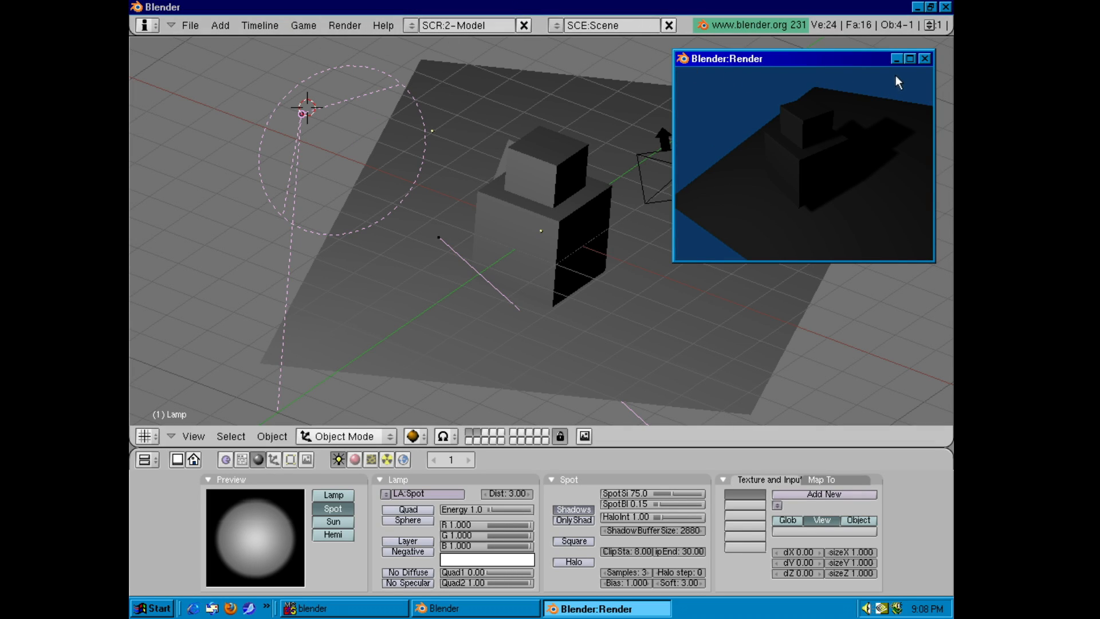
pyautogui.press('Escape')
# - Try the No Diffuse option on the spot lamp with a test render and switch it off again
pyautogui.scroll(-6, 377, 166)
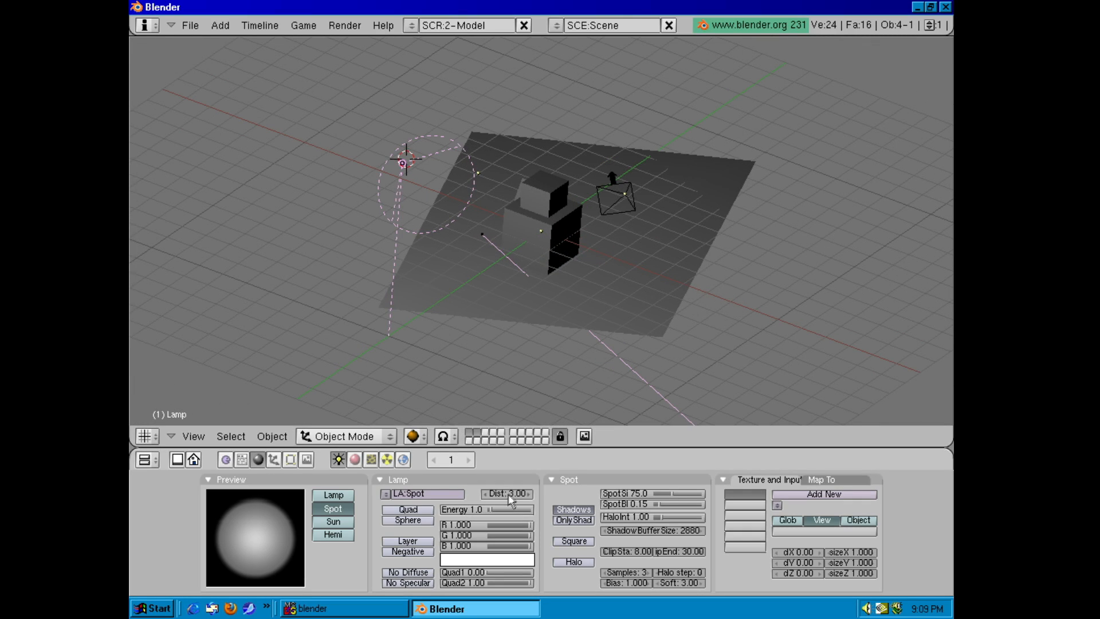
pyautogui.click(408, 572)
pyautogui.press('F12')
pyautogui.press('Escape')
pyautogui.click(413, 572)
# - Set the spot lamp's energy to 3.0 and render the current frame
pyautogui.moveTo(596, 129); pyautogui.dragTo(574, 229, button='middle')
pyautogui.moveTo(490, 509); pyautogui.dragTo(500, 510)
pyautogui.click(345, 25)
pyautogui.click(355, 46)
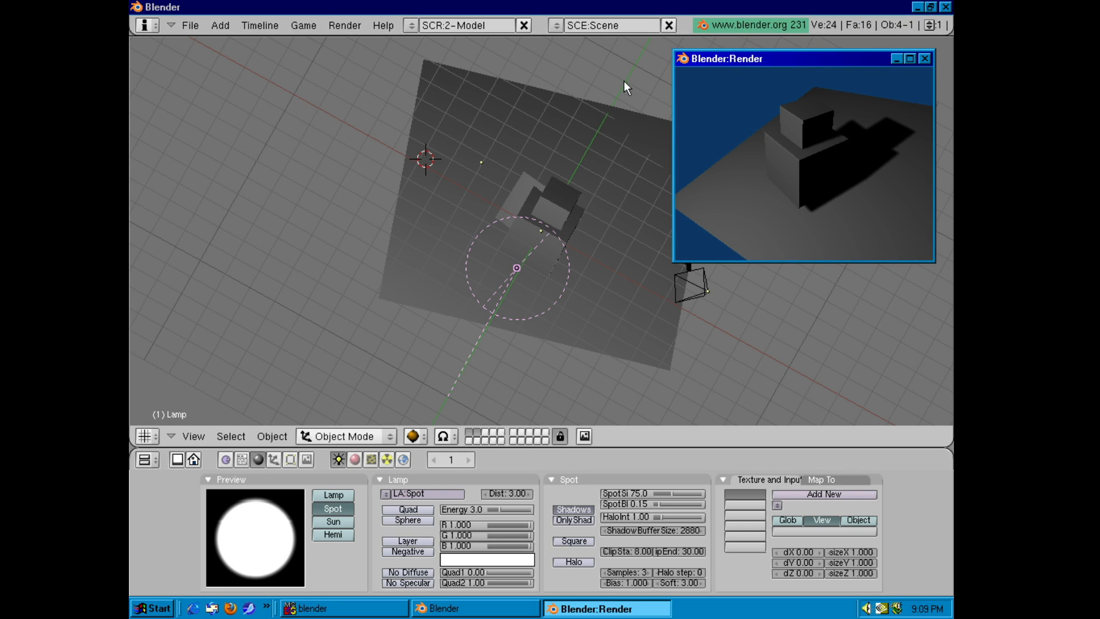
pyautogui.click(925, 58)
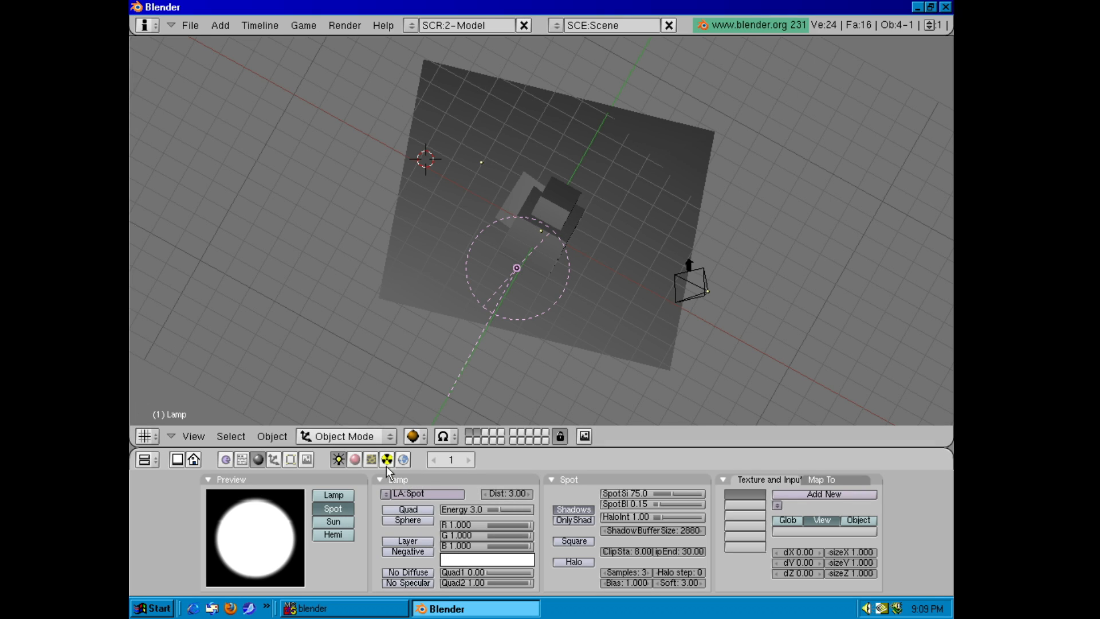
# - Select the cube and set its material's Tex texture to the Image type
pyautogui.click(372, 461)
pyautogui.click(357, 460)
pyautogui.click(371, 461)
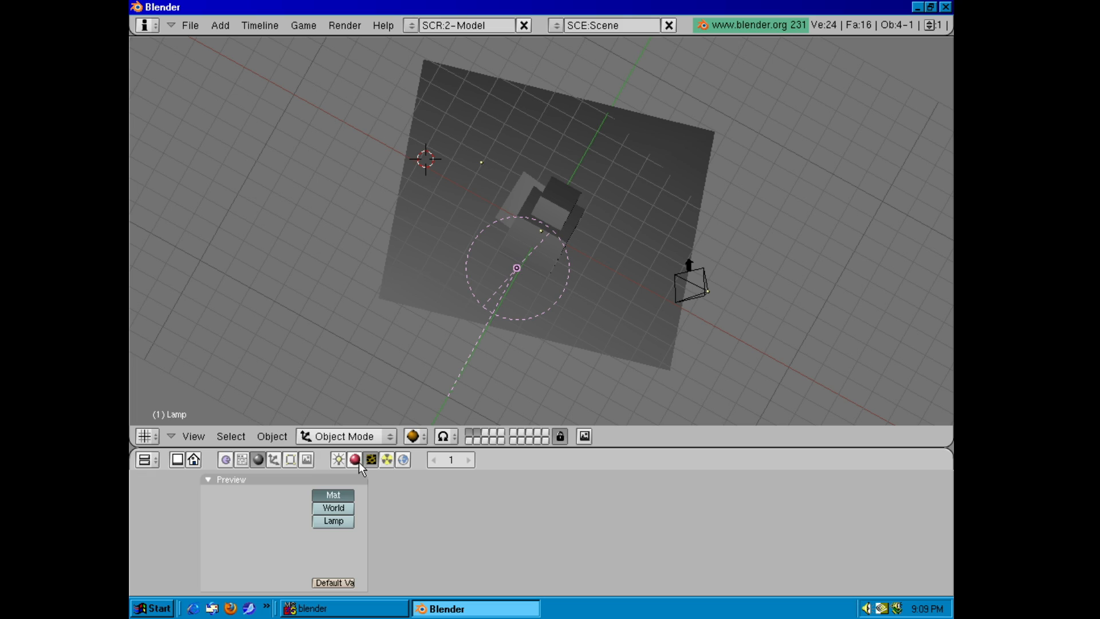
pyautogui.click(359, 462)
pyautogui.click(436, 286)
pyautogui.rightClick(461, 215)
pyautogui.click(490, 175)
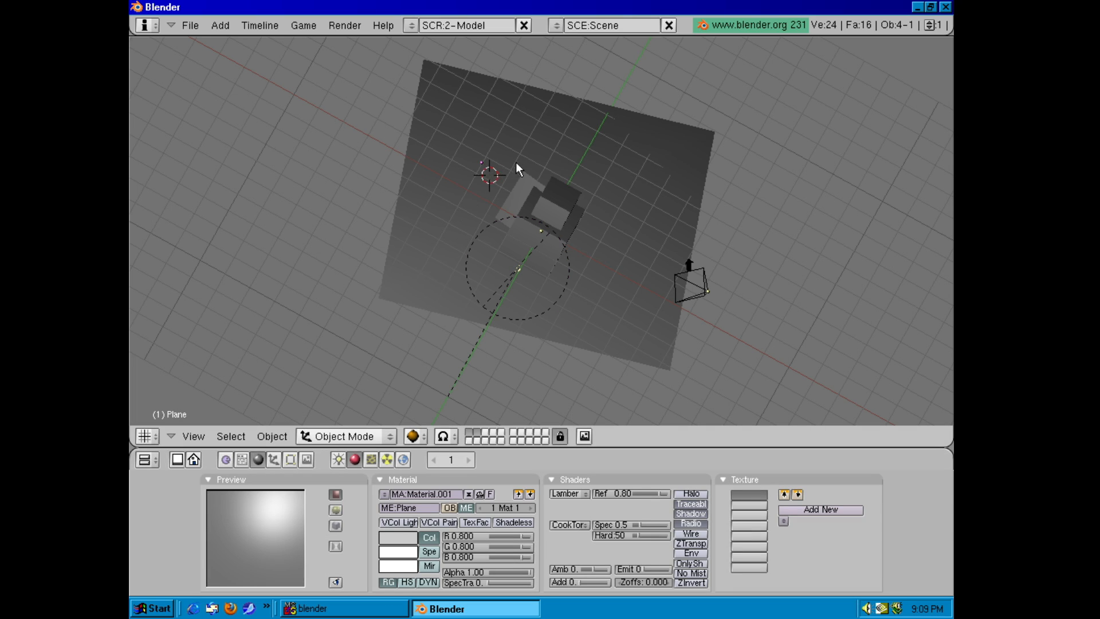
pyautogui.rightClick(560, 209)
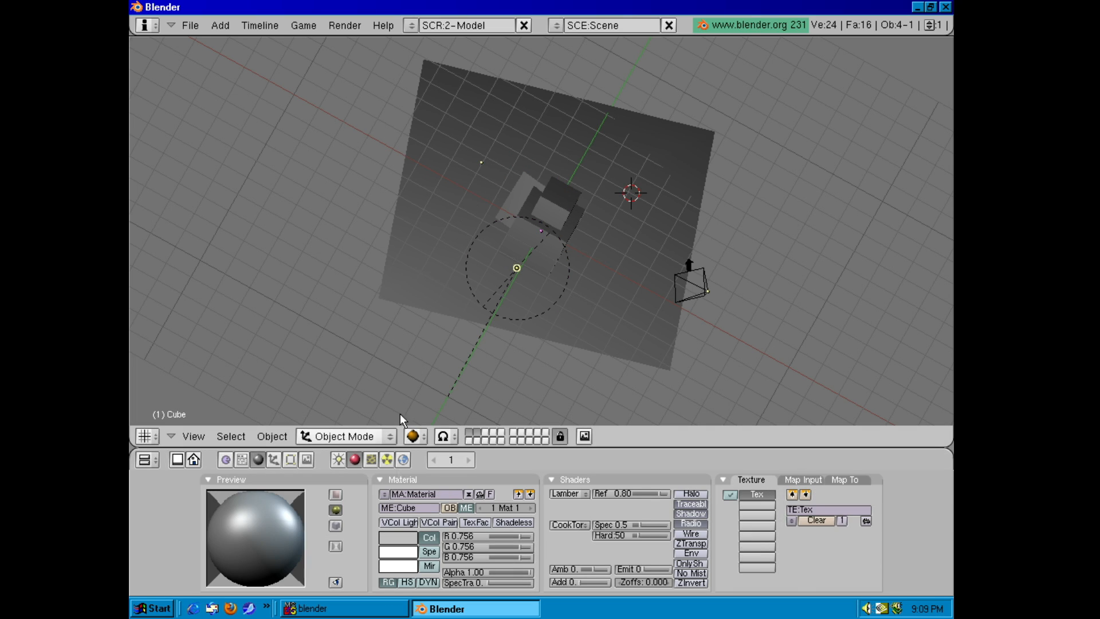
pyautogui.click(370, 460)
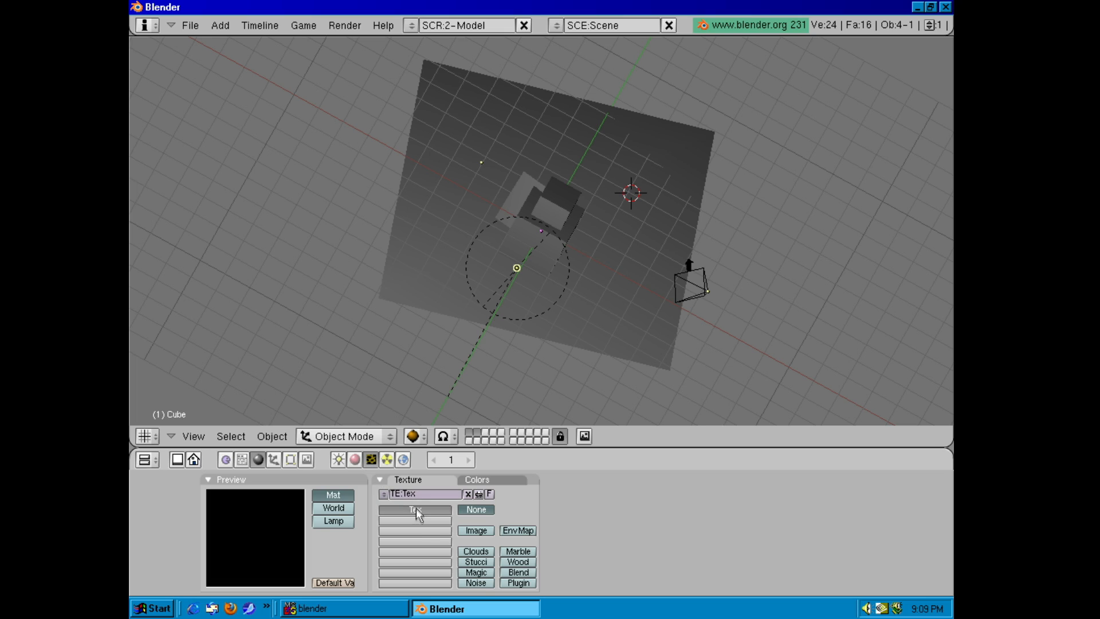
pyautogui.click(475, 532)
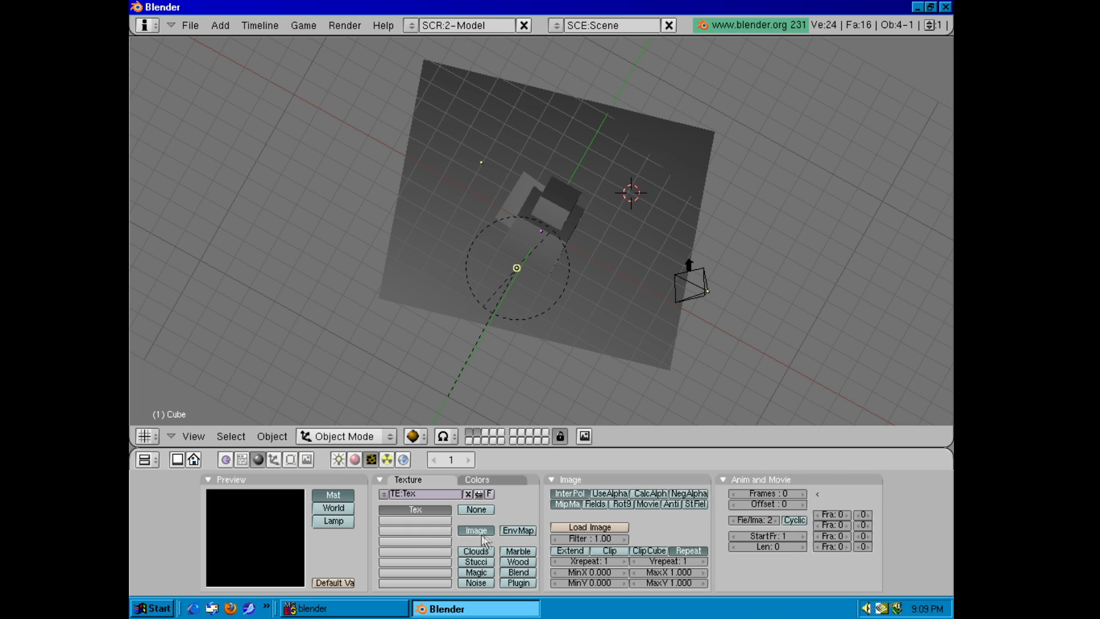
# - Load WIN98.BMP from \My Documents\My Pictures\ as the cube's texture image
pyautogui.click(610, 527)
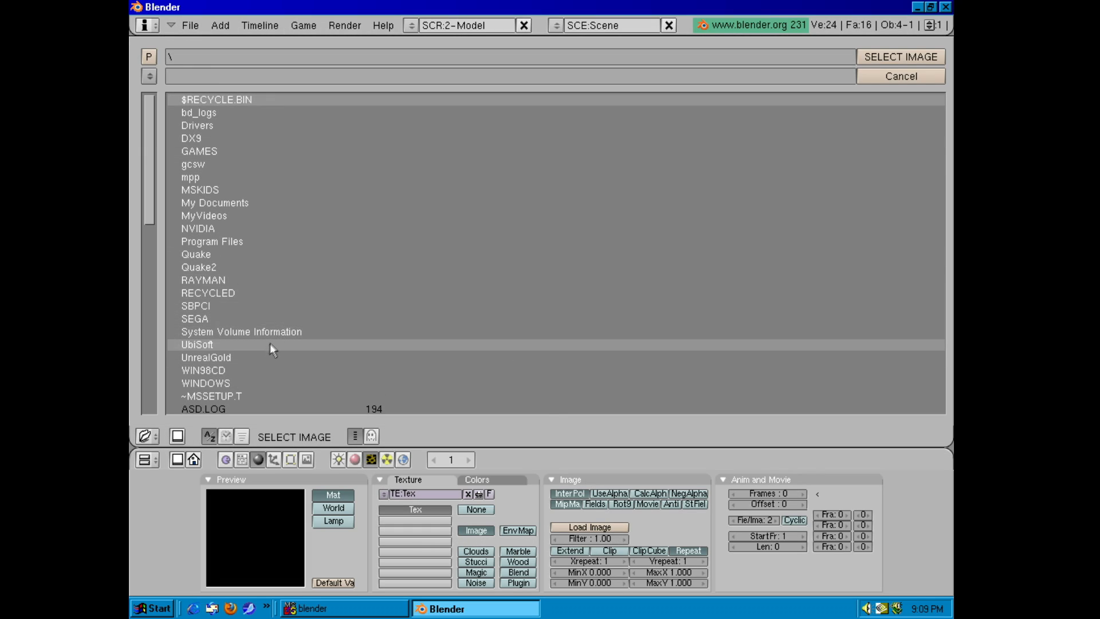
pyautogui.click(252, 203)
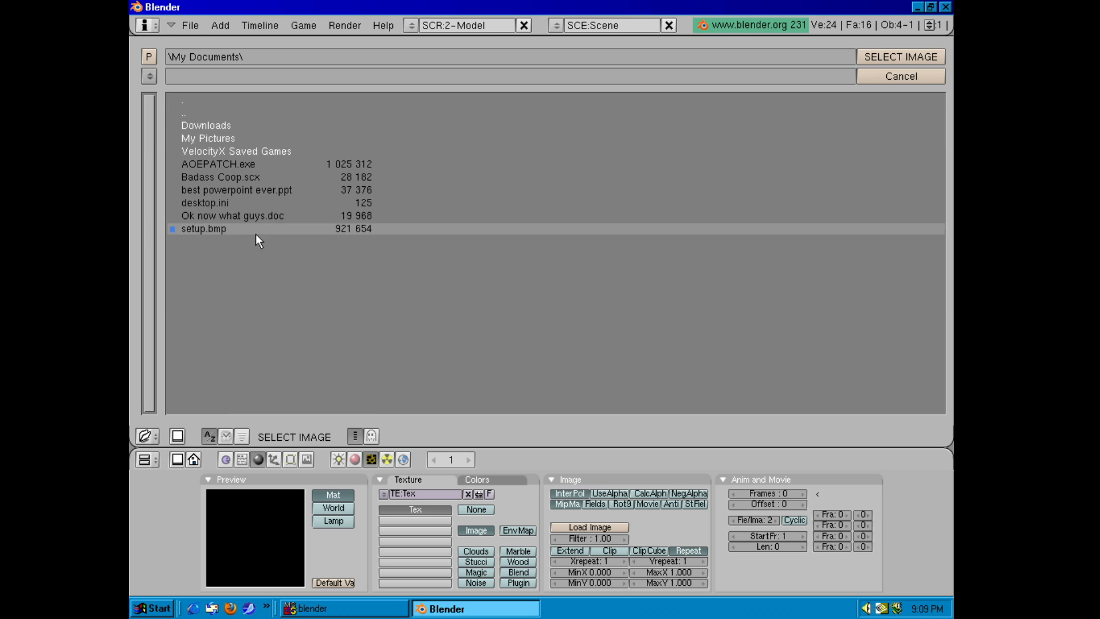
pyautogui.click(281, 135)
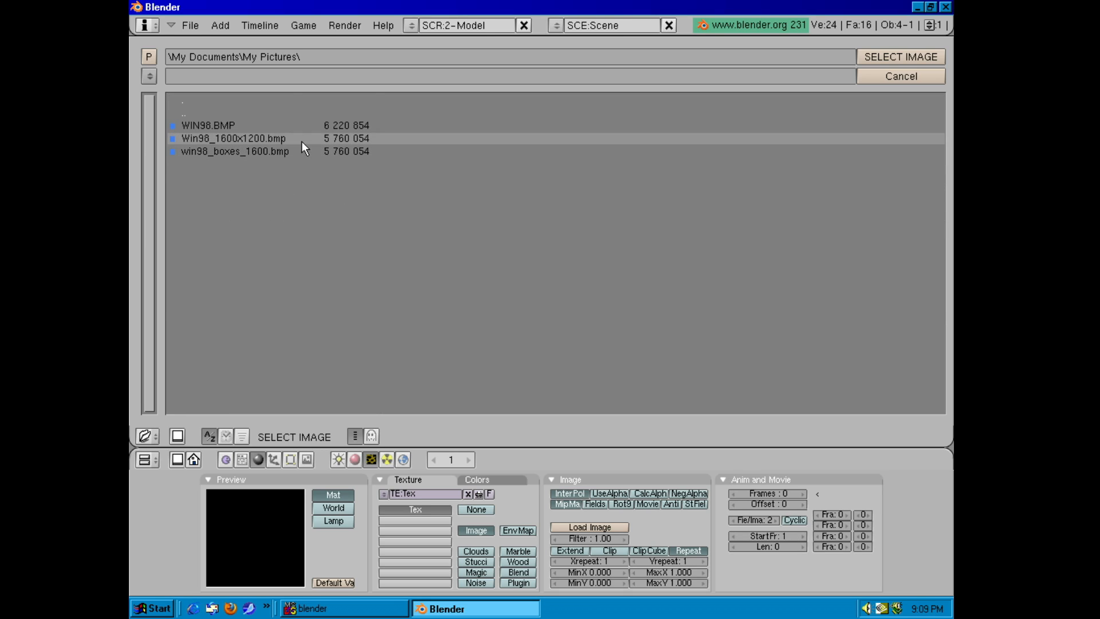
pyautogui.click(303, 127)
pyautogui.click(930, 57)
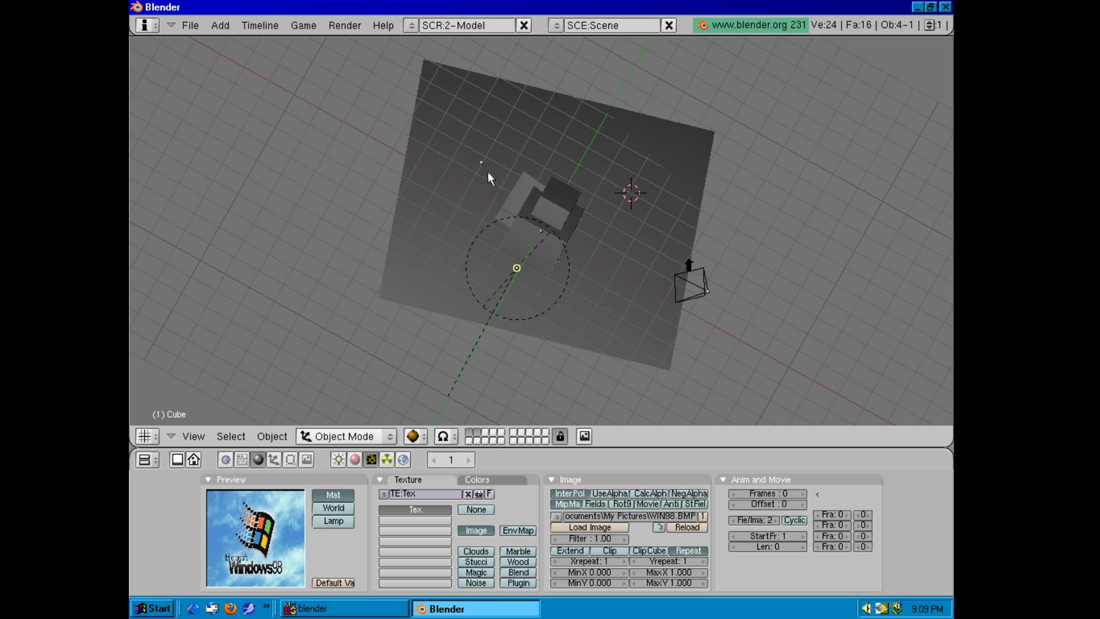
# - Render the current frame to check the image texture on the cube, and close the render window
pyautogui.click(344, 25)
pyautogui.click(346, 42)
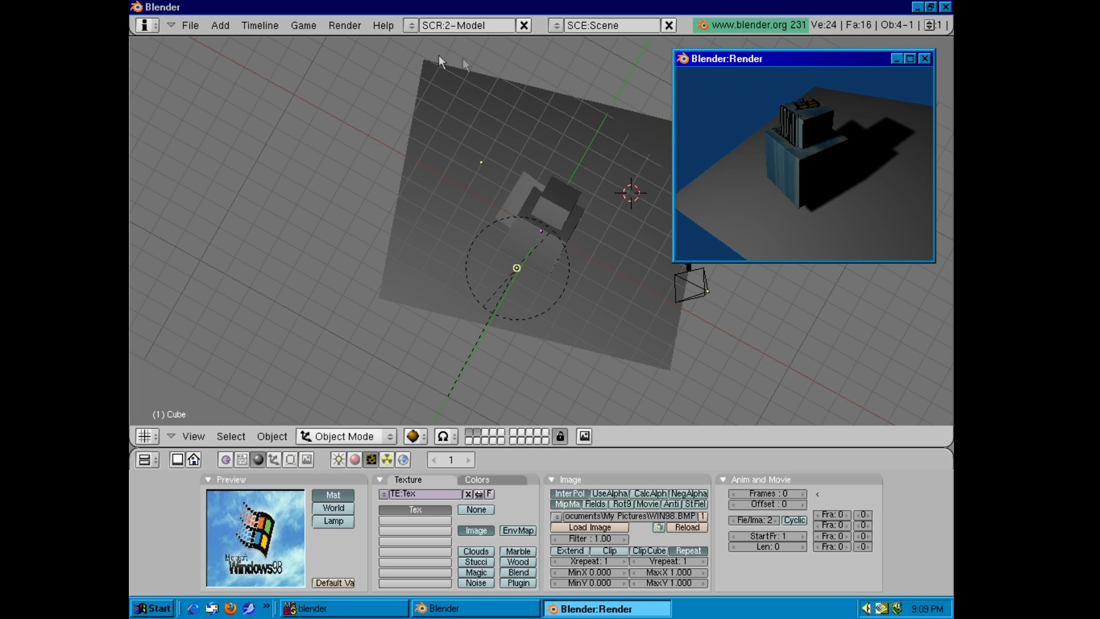
pyautogui.click(924, 59)
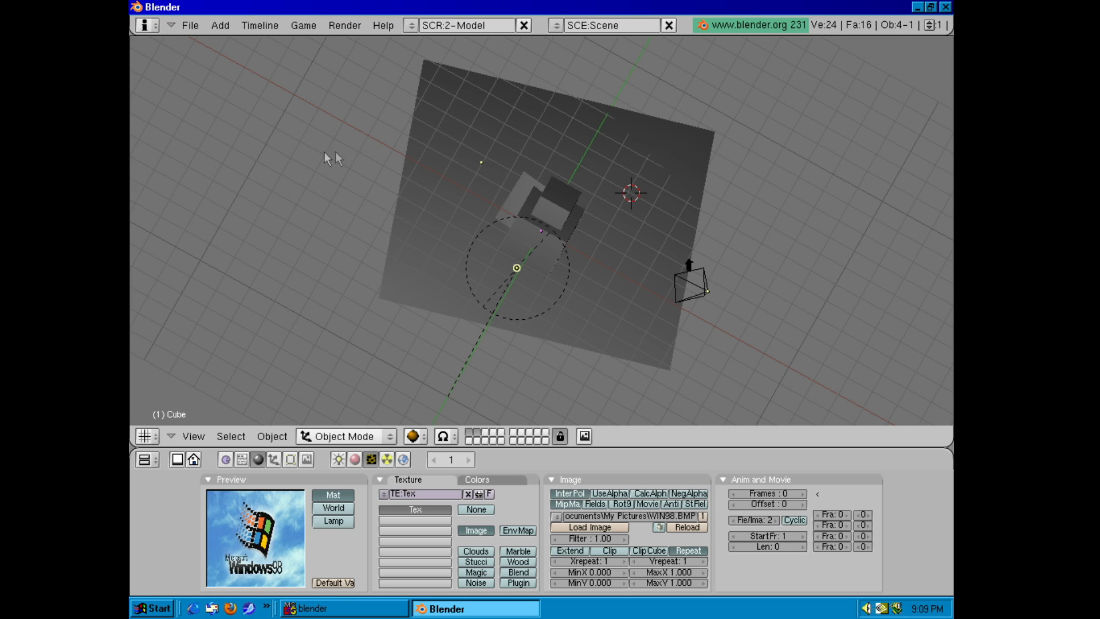
# - Select the ground plane and place the 3D cursor over its far side
pyautogui.rightClick(494, 175)
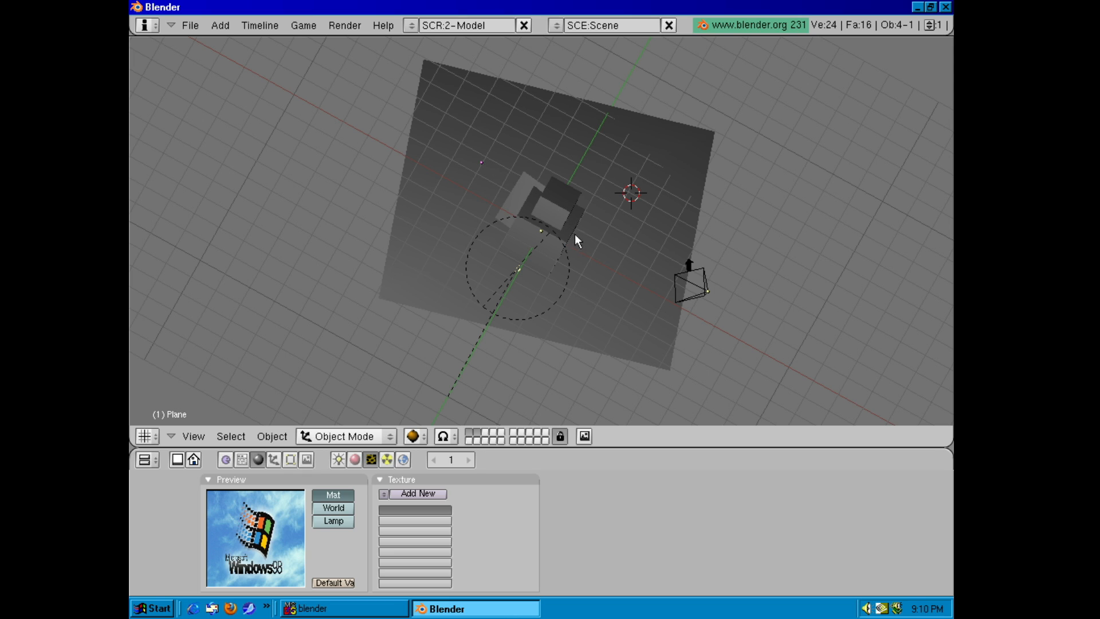
pyautogui.moveTo(665, 224); pyautogui.dragTo(532, 269, button='middle')
pyautogui.click(650, 170)
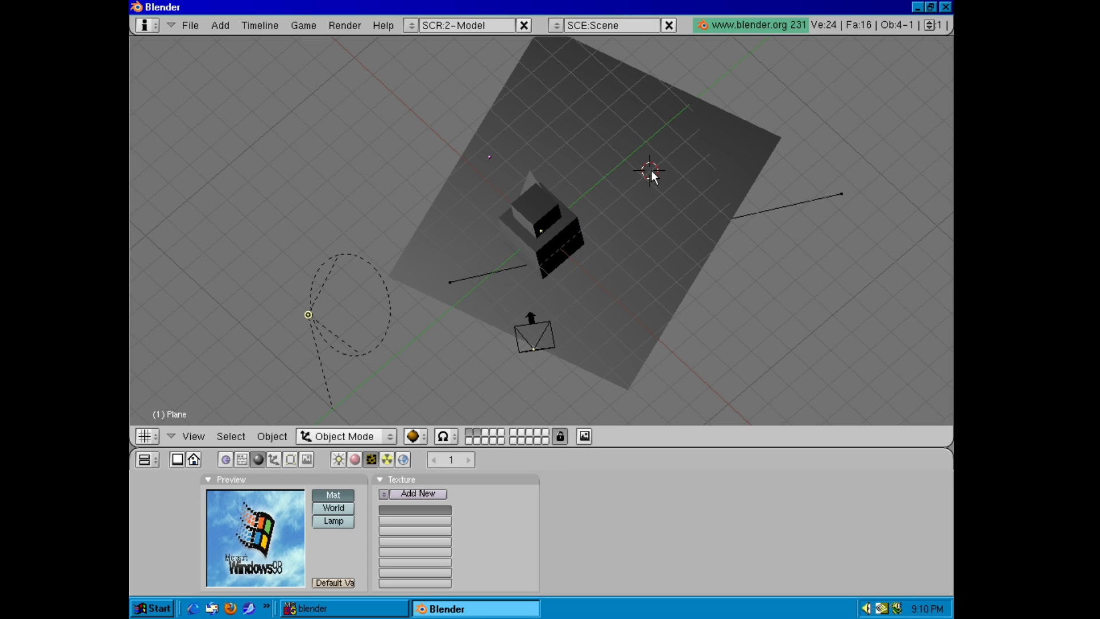
# - Render the current frame with the textured plane and cube, enlarge the render window to inspect it, and close it
pyautogui.click(345, 25)
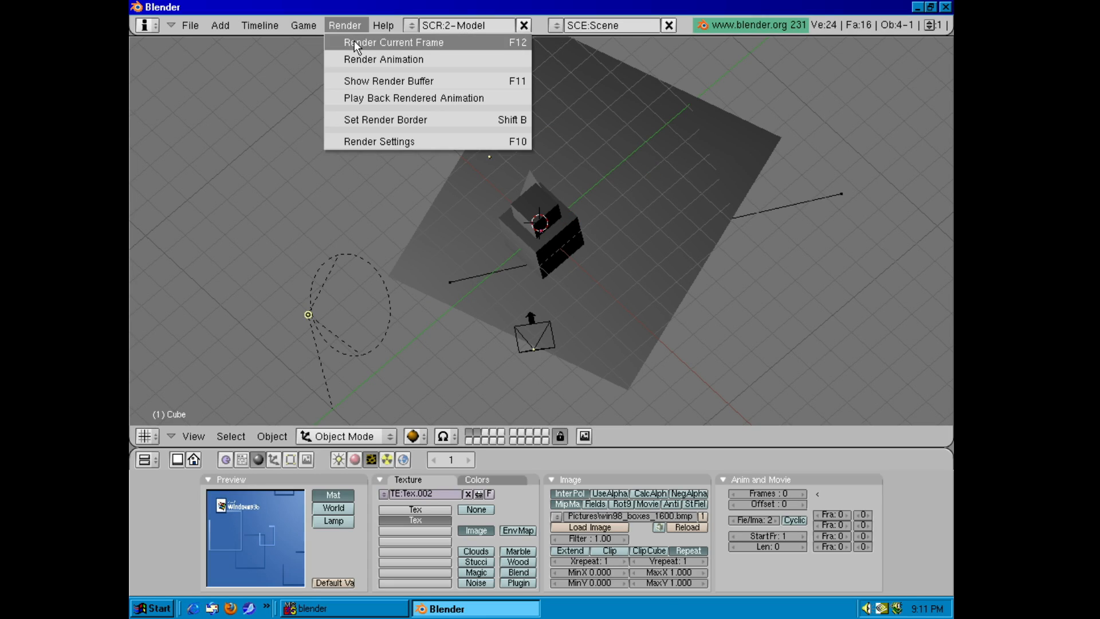
pyautogui.click(355, 42)
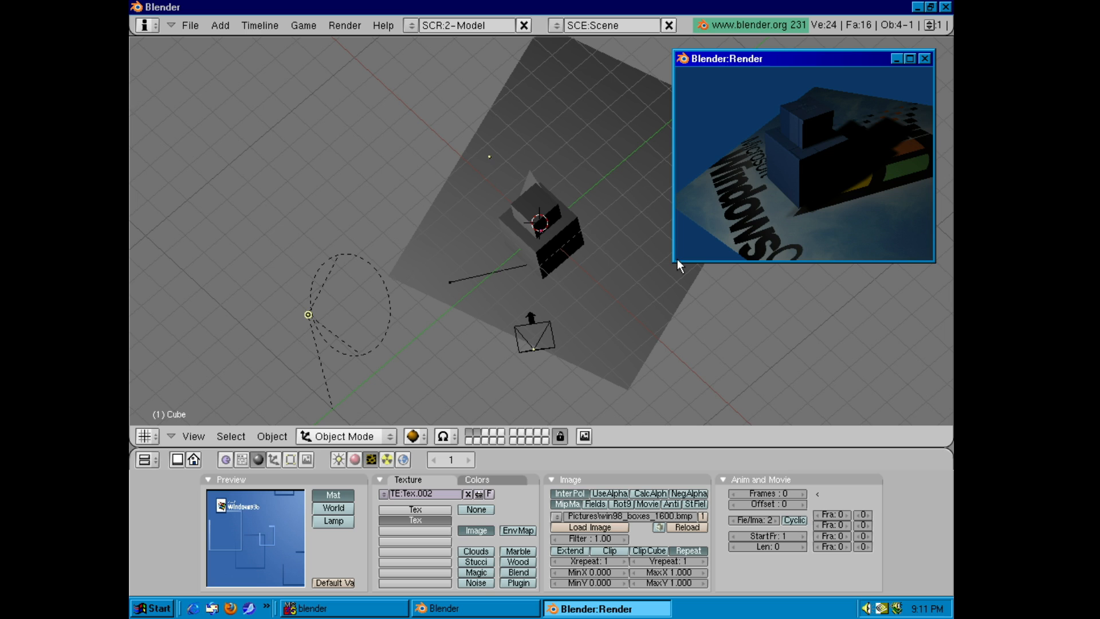
pyautogui.moveTo(675, 262); pyautogui.dragTo(364, 469)
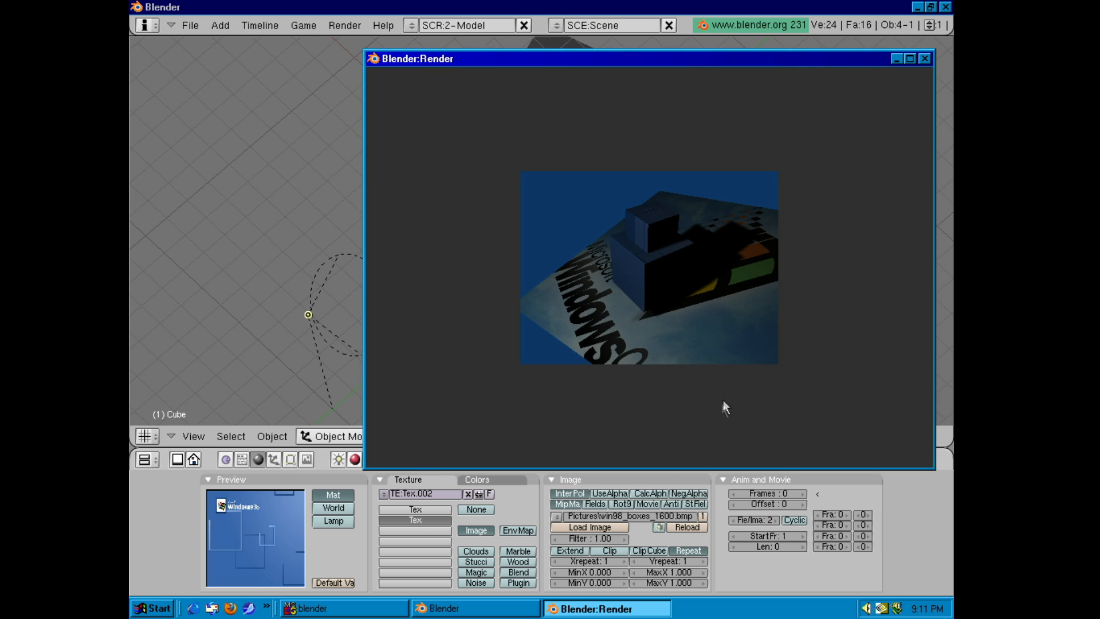
pyautogui.click(924, 58)
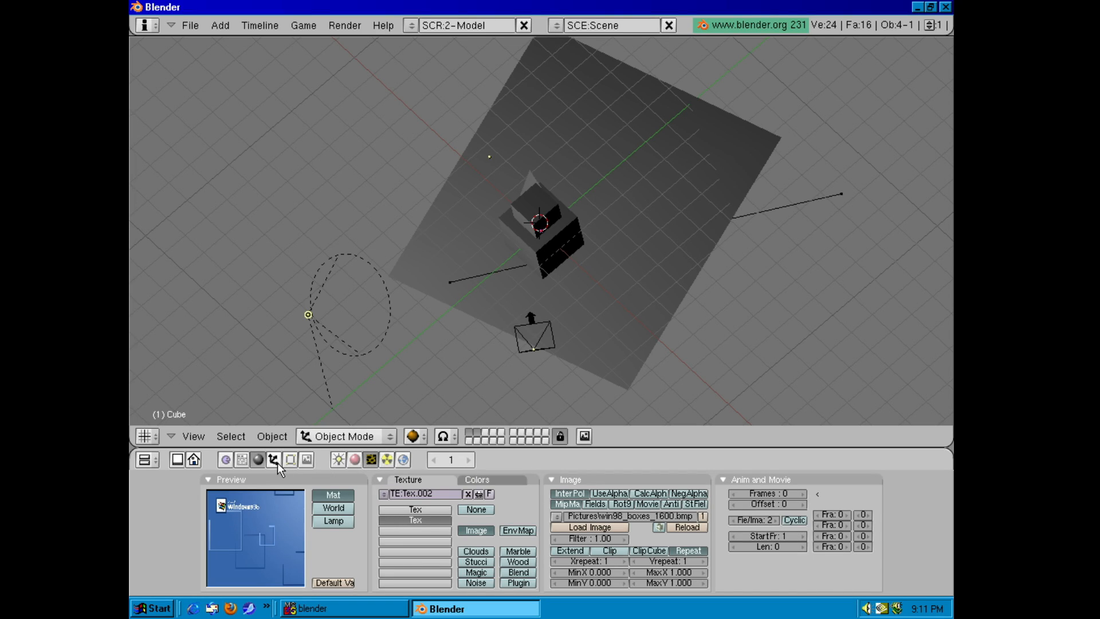
# - Render the scene at 640 x 480 with the render size at 100%, and close the render window
pyautogui.click(301, 461)
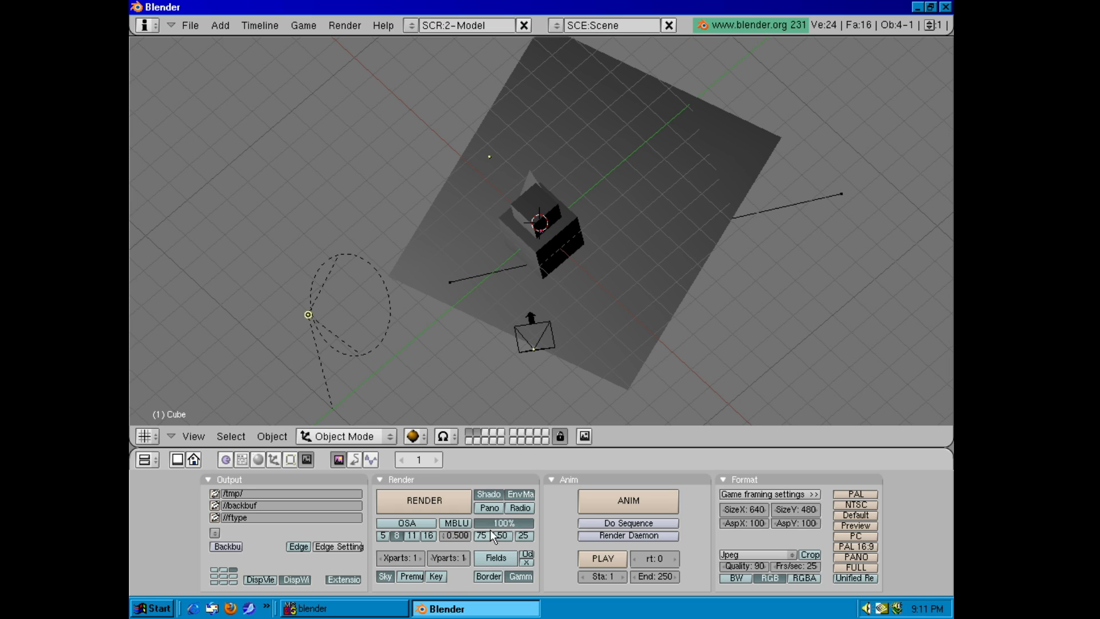
pyautogui.click(406, 499)
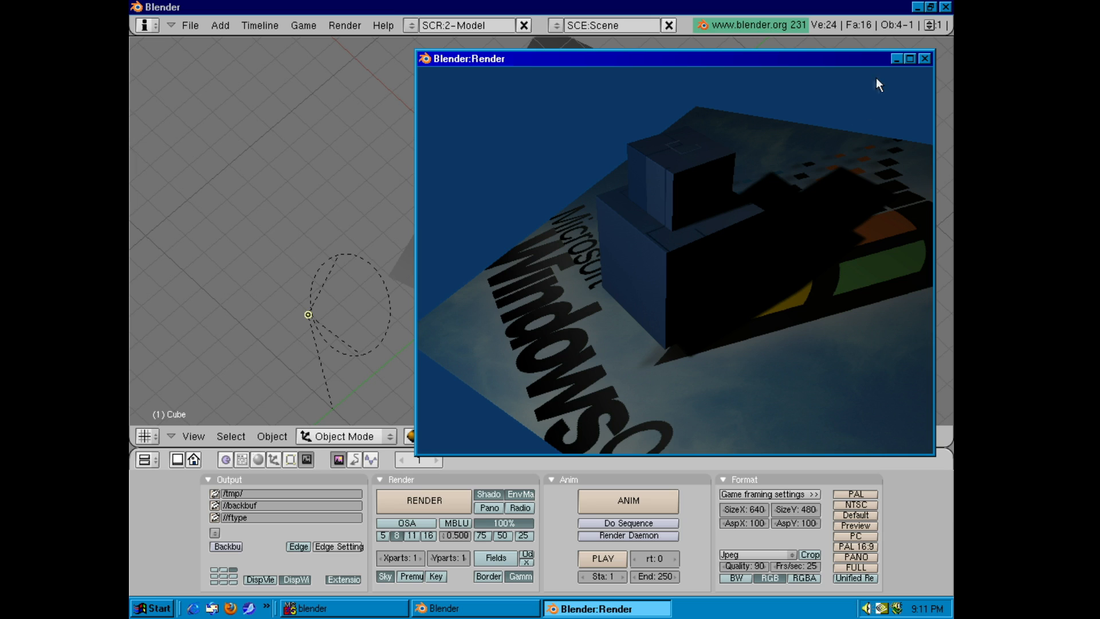
pyautogui.click(925, 59)
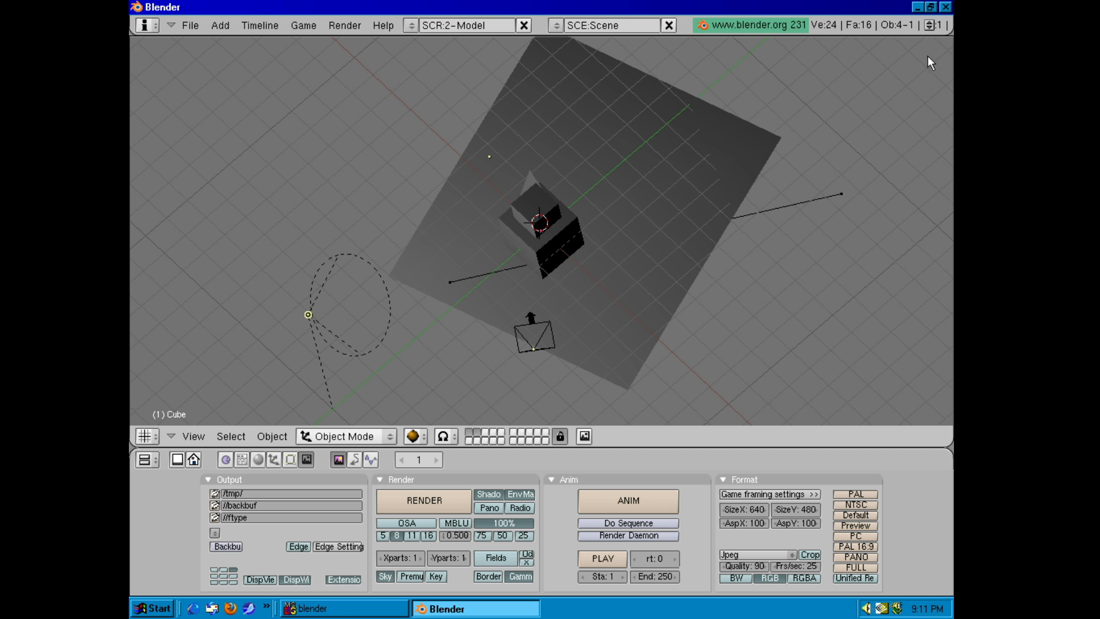
# - Select the camera, view the scene through it and start adding a second lamp
pyautogui.rightClick(540, 353)
pyautogui.press('KP_0')
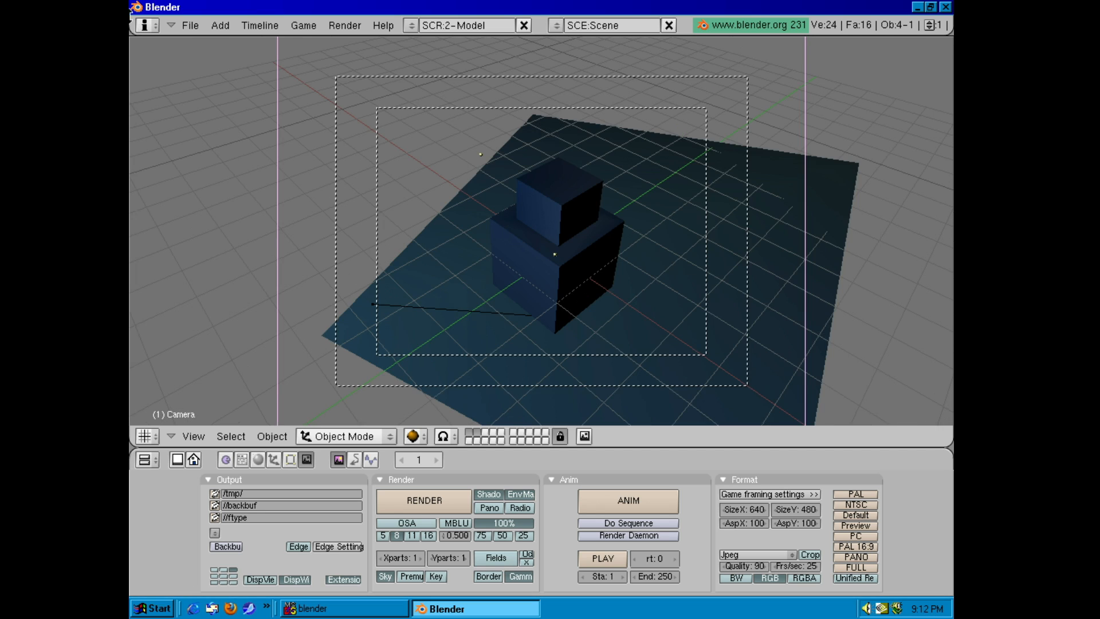
pyautogui.click(233, 26)
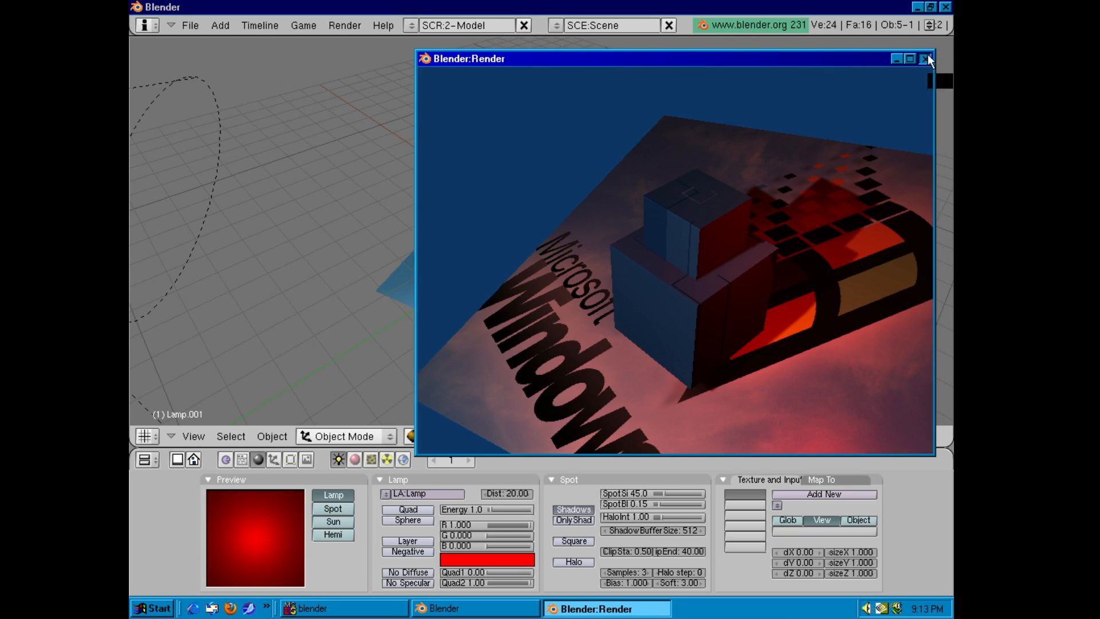
# - Turn on the Only Shadow option for the red lamp, render the current frame and close the render window
pyautogui.click(925, 59)
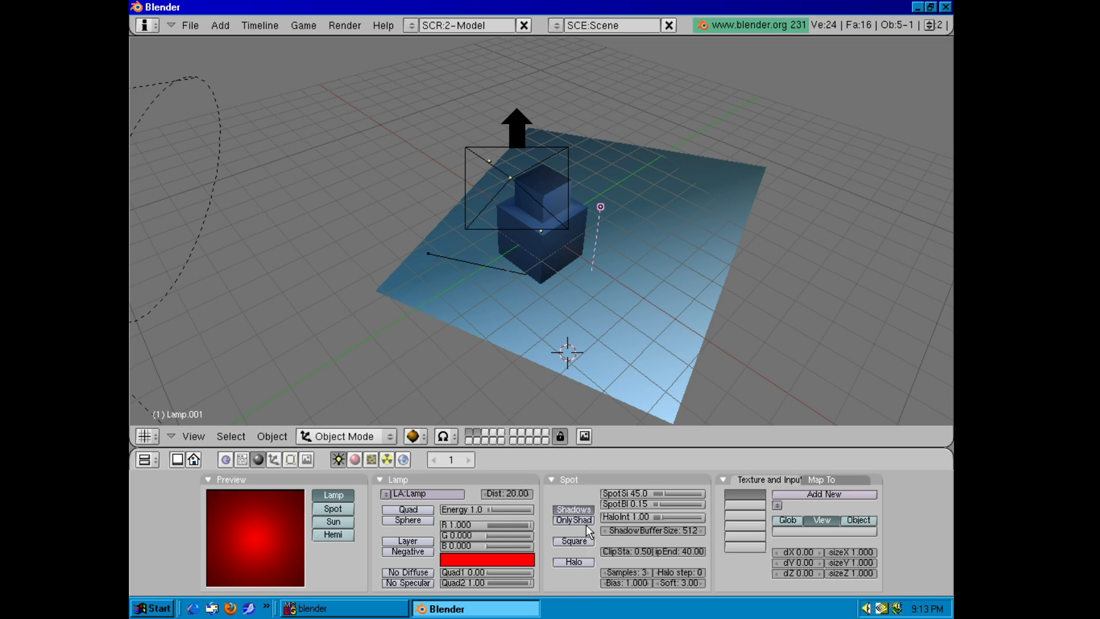
pyautogui.click(344, 26)
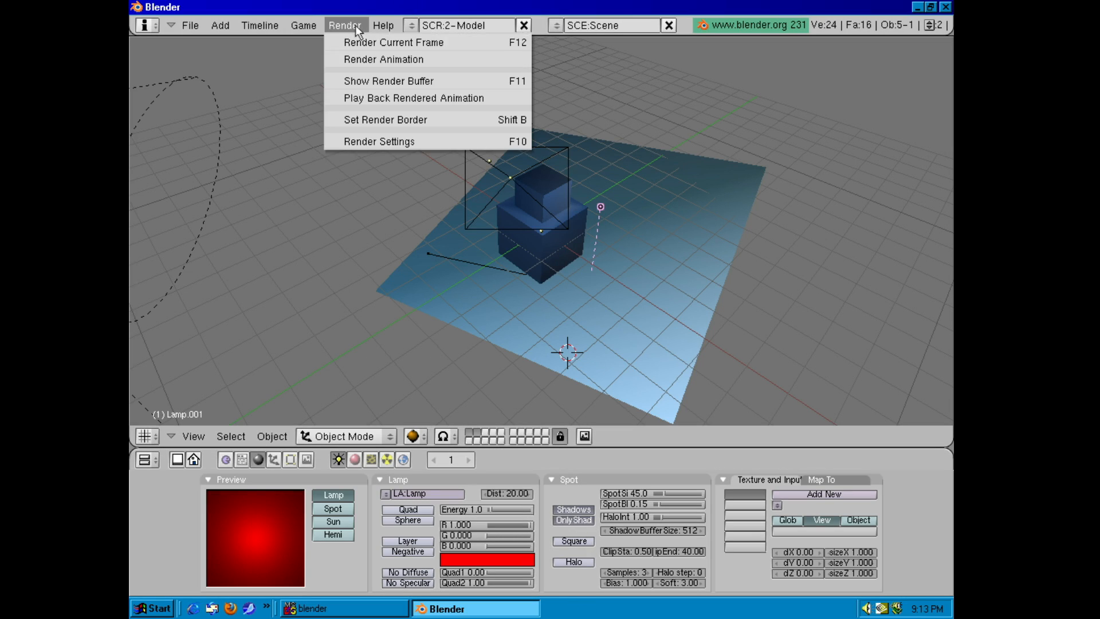
pyautogui.click(384, 43)
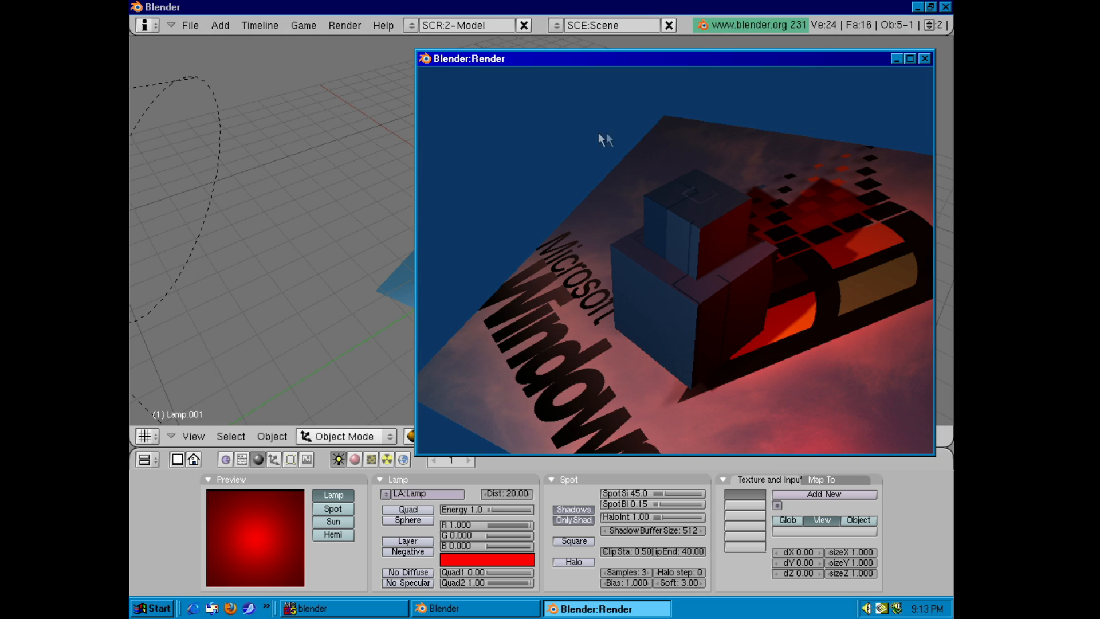
pyautogui.click(924, 59)
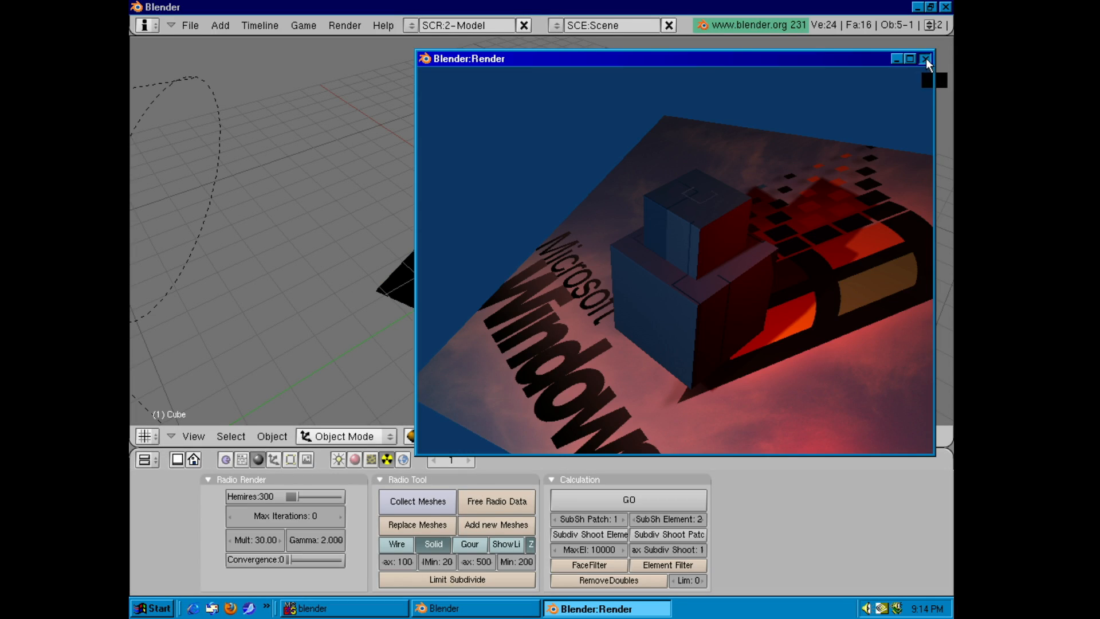
pyautogui.click(925, 58)
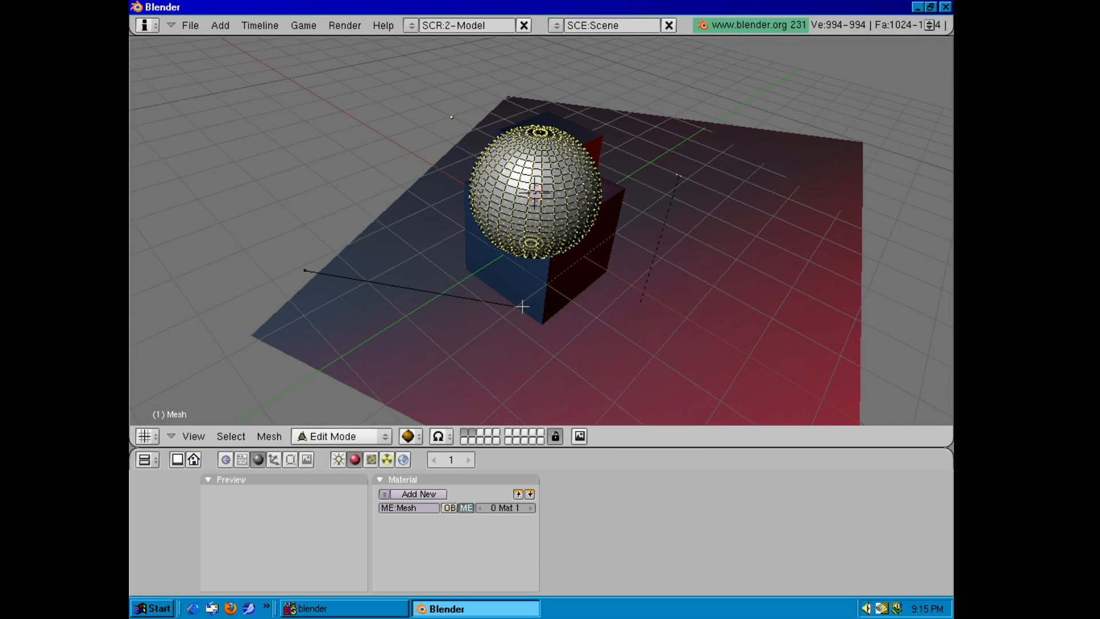
# - Add a new material to the UV sphere and switch the material preview to a sphere
pyautogui.scroll(1, 426, 302)
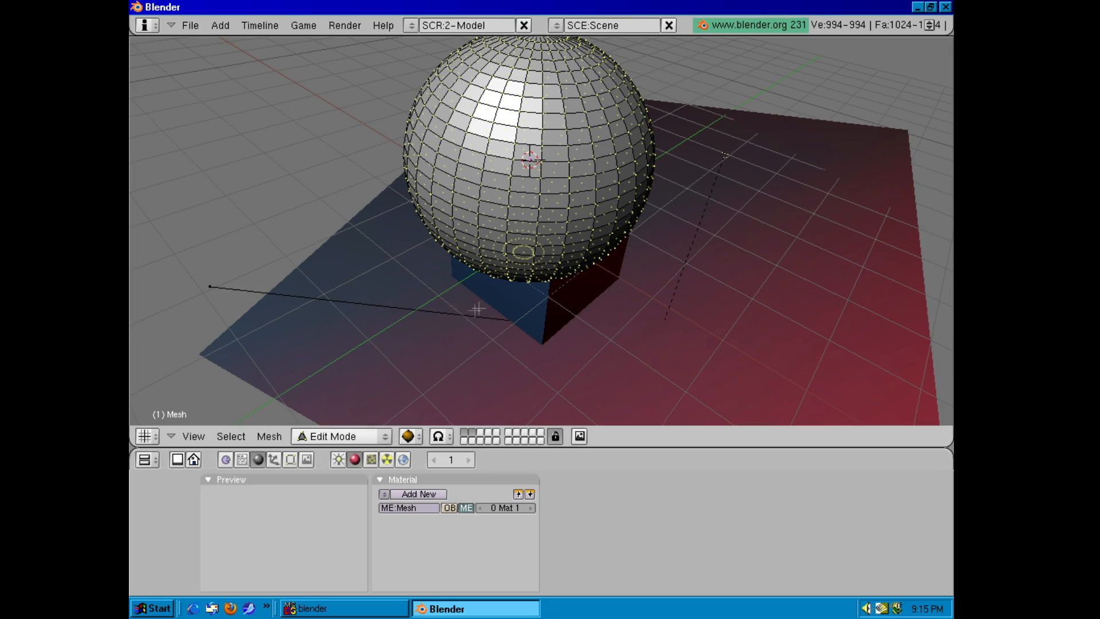
pyautogui.moveTo(524, 317)
pyautogui.mouseDown(button='middle')
pyautogui.moveTo(479, 393)
pyautogui.moveTo(567, 386)
pyautogui.moveTo(494, 353)
pyautogui.moveTo(526, 386)
pyautogui.moveTo(497, 394)
pyautogui.mouseUp(button='middle')
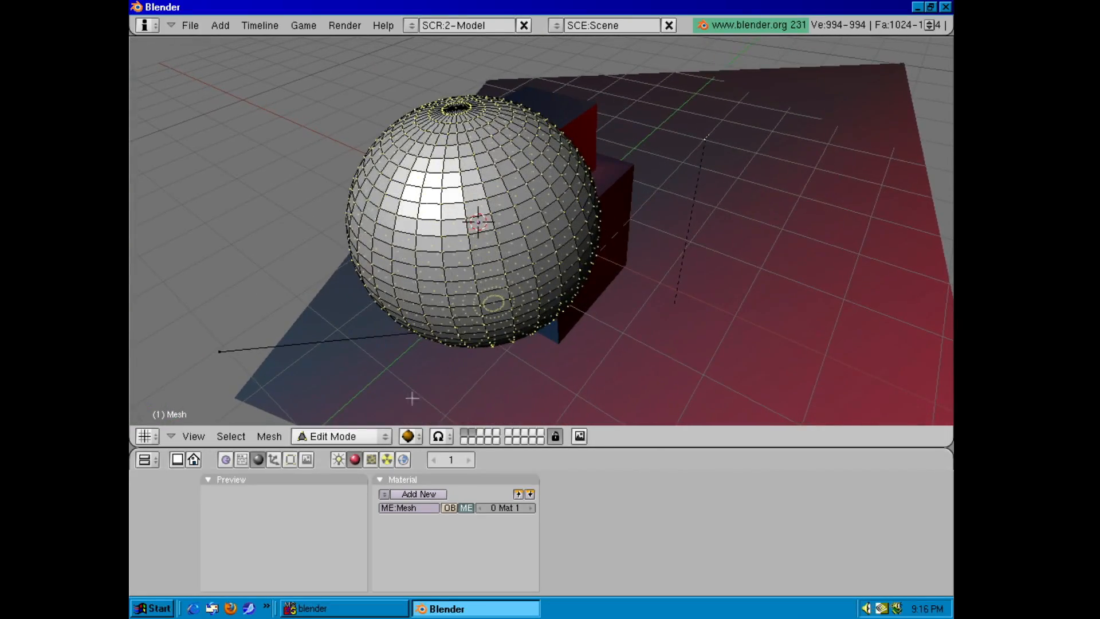
pyautogui.click(273, 460)
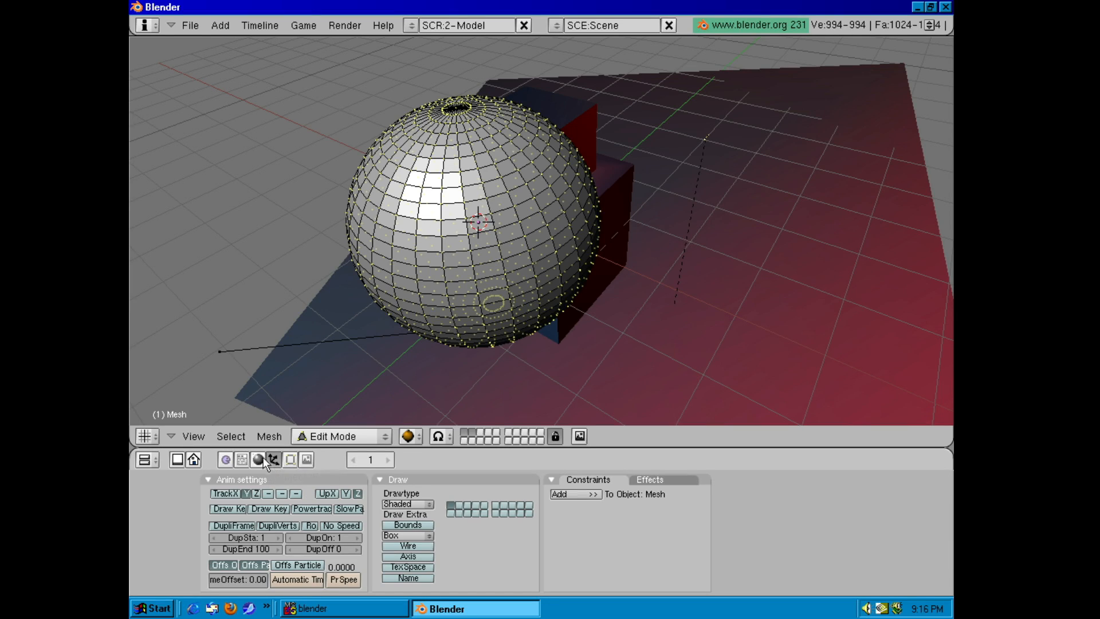
pyautogui.click(265, 458)
pyautogui.click(419, 494)
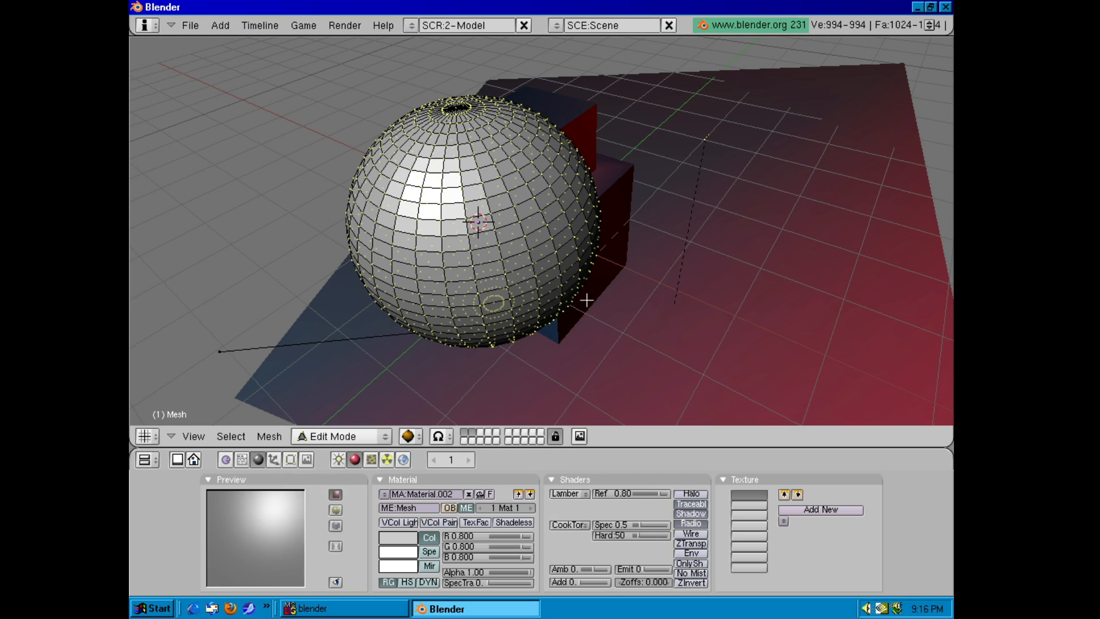
pyautogui.click(335, 510)
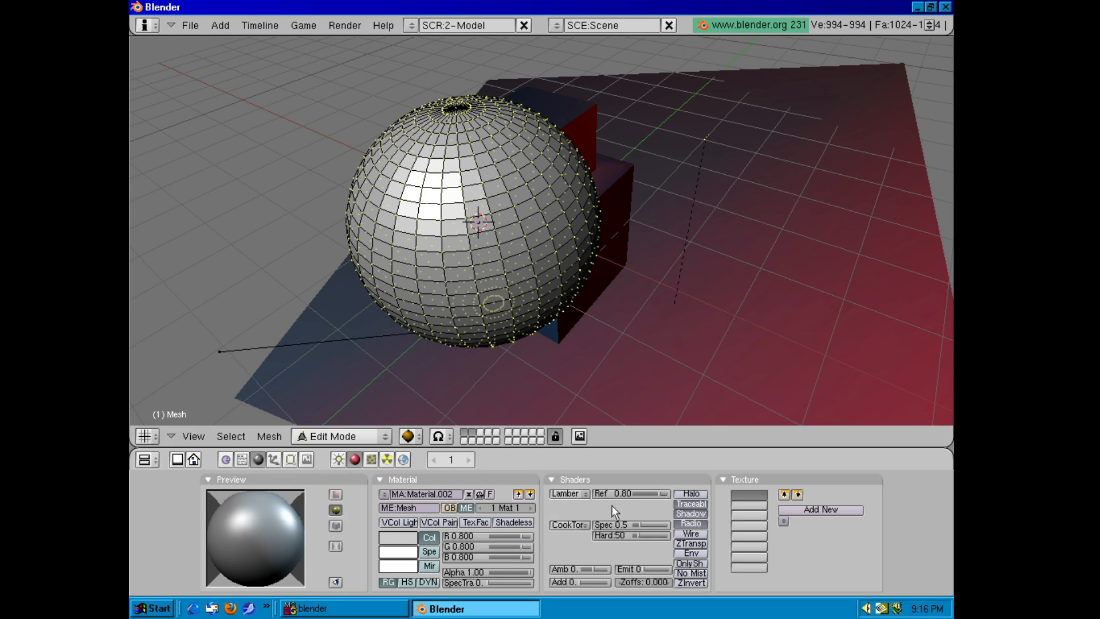
# - Colour the sphere's material pure blue (R 0, G 0, B 1.000) with alpha 0.69, and return to Object Mode
pyautogui.moveTo(511, 572); pyautogui.dragTo(499, 574)
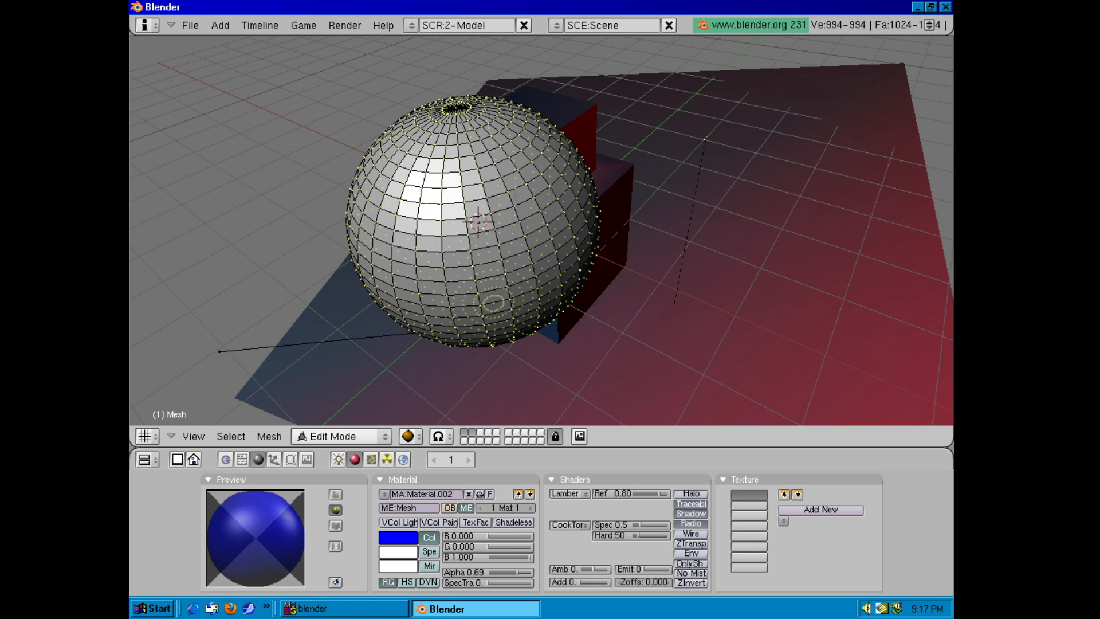
pyautogui.click(334, 436)
pyautogui.click(338, 420)
# - Move the blue sphere back and up so it floats beside the upper cube, above the lower cube's edge
pyautogui.press('g')
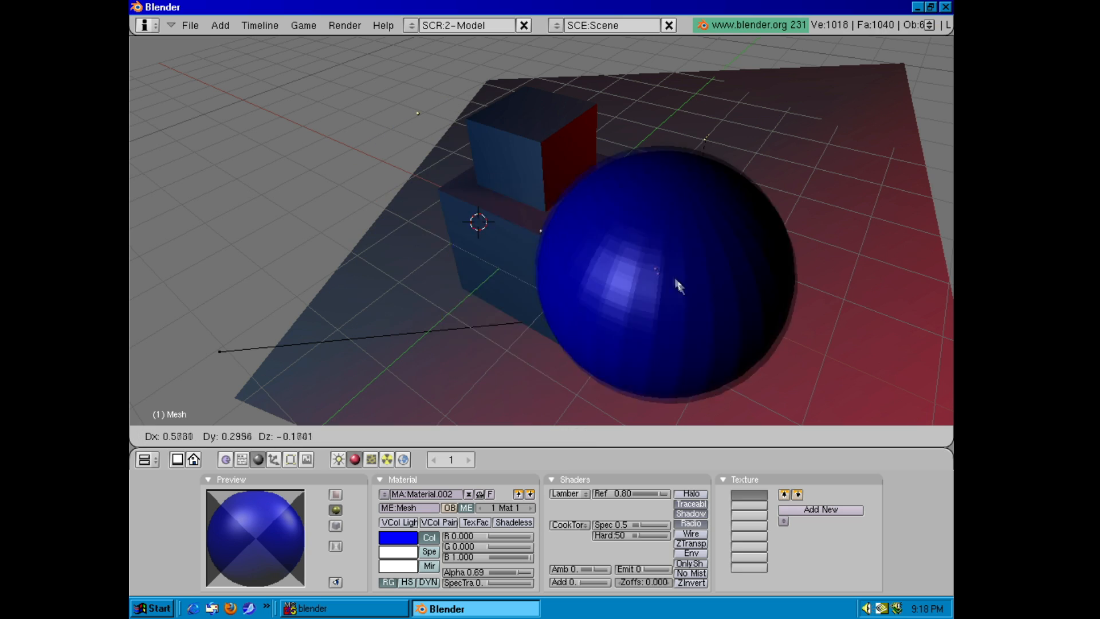
pyautogui.click(590, 450)
pyautogui.press('g')
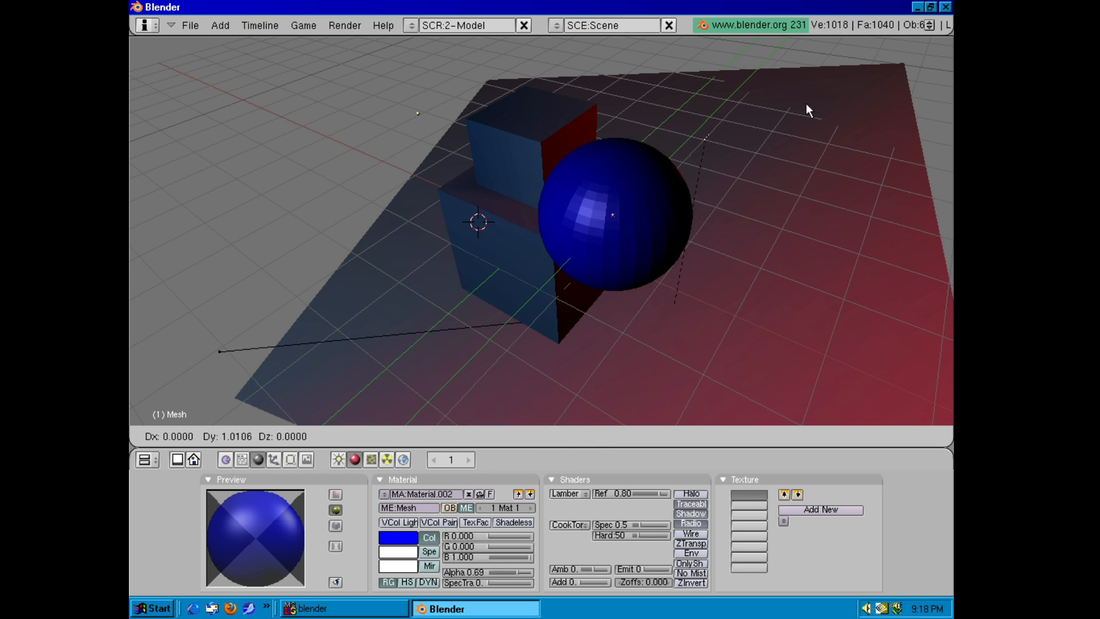
pyautogui.click(824, 137)
pyautogui.press('g')
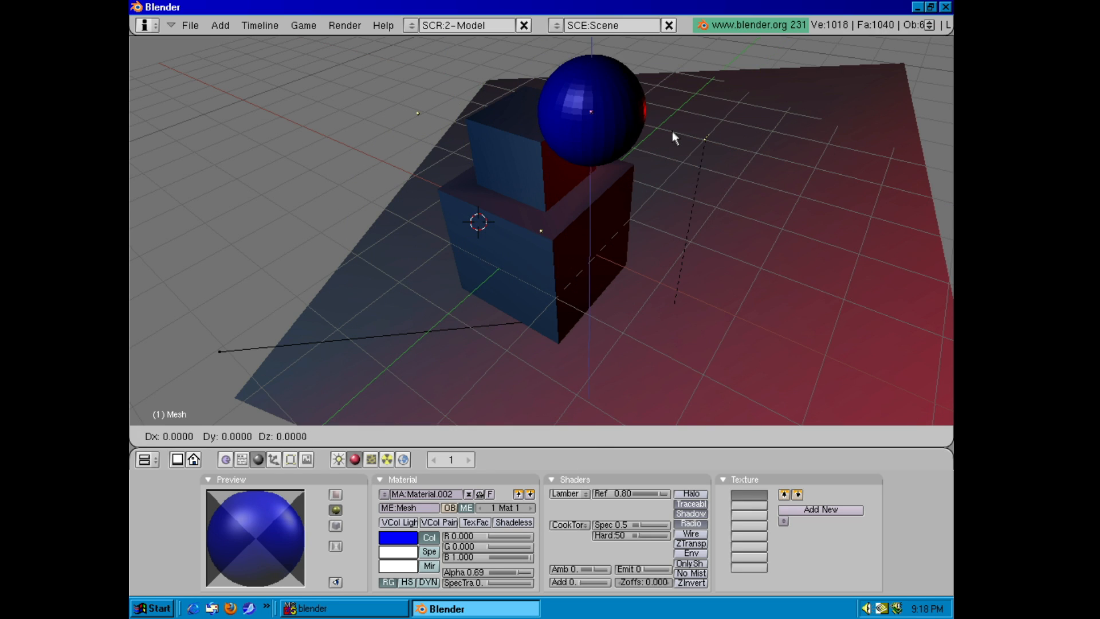
pyautogui.click(665, 182)
pyautogui.press('g')
pyautogui.click(599, 132)
# - Set the sphere material's Ref and Alpha to 1.00, and render the current frame
pyautogui.moveTo(659, 493); pyautogui.dragTo(671, 493)
pyautogui.moveTo(513, 572); pyautogui.dragTo(534, 572)
pyautogui.press('F12')
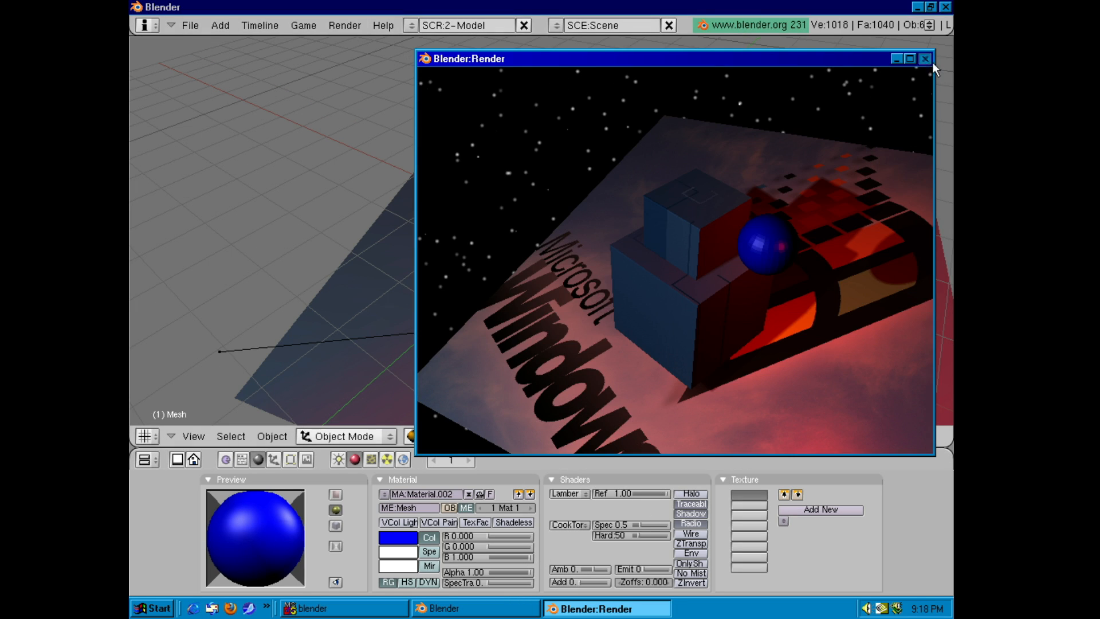
pyautogui.press('Escape')
# - Apply smooth shading to the blue sphere and render the current frame
pyautogui.click(290, 459)
pyautogui.click(344, 25)
pyautogui.click(355, 42)
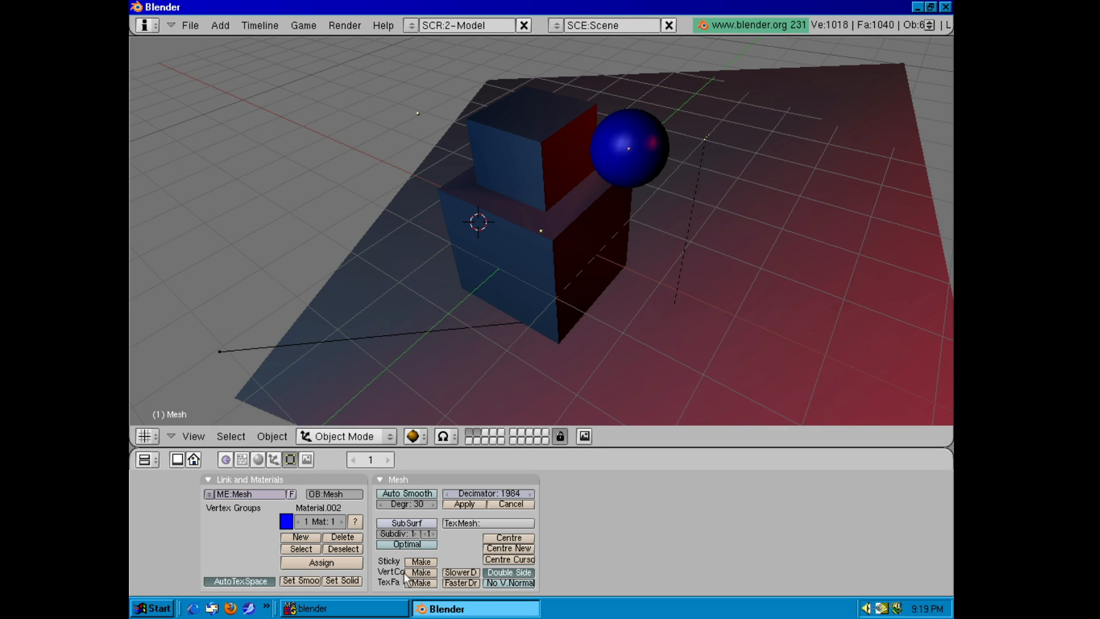
# - Set the render size to 1920 x 1080 with Radio enabled, render the scene and close the result
pyautogui.press('F10')
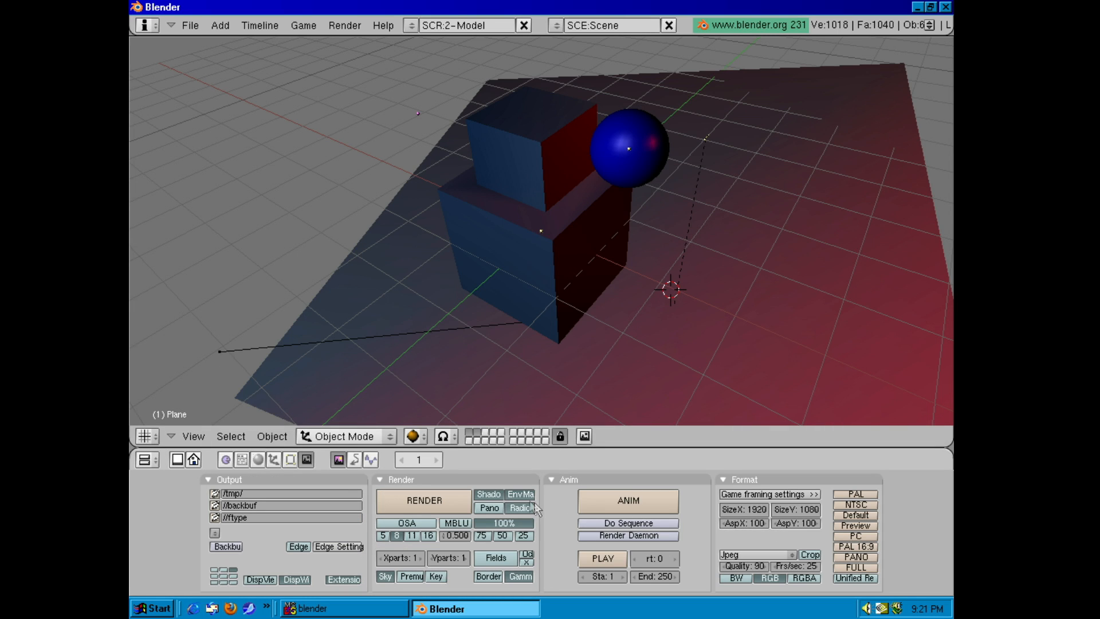
pyautogui.click(414, 502)
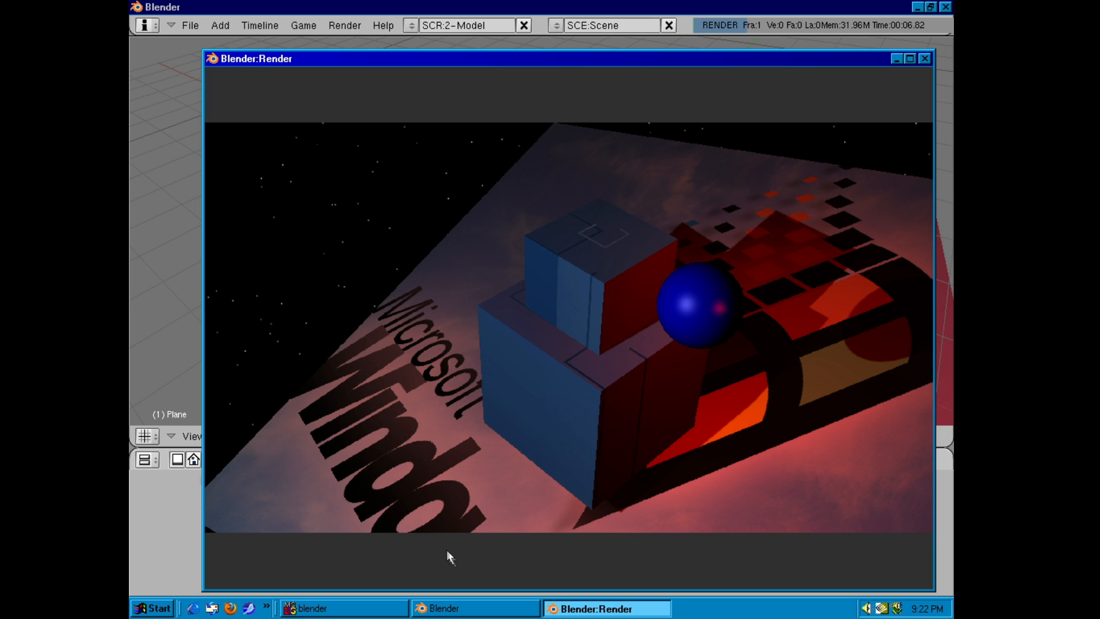
pyautogui.click(924, 59)
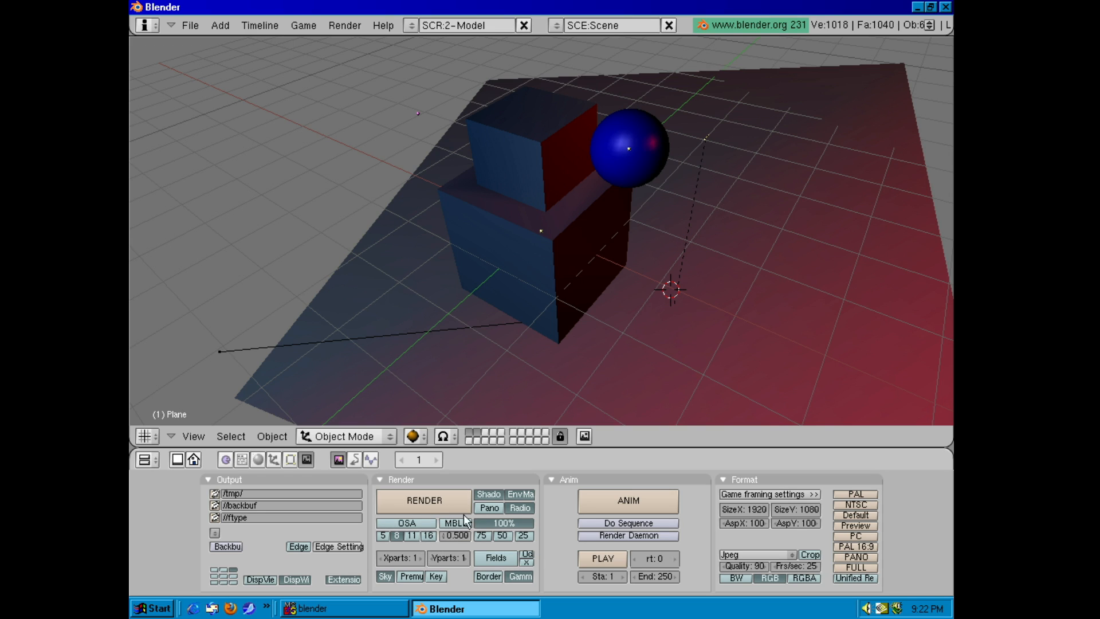
# - Enable OSA anti-aliasing at 16 samples and render the current frame
pyautogui.click(406, 523)
pyautogui.click(426, 535)
pyautogui.click(345, 25)
pyautogui.click(356, 44)
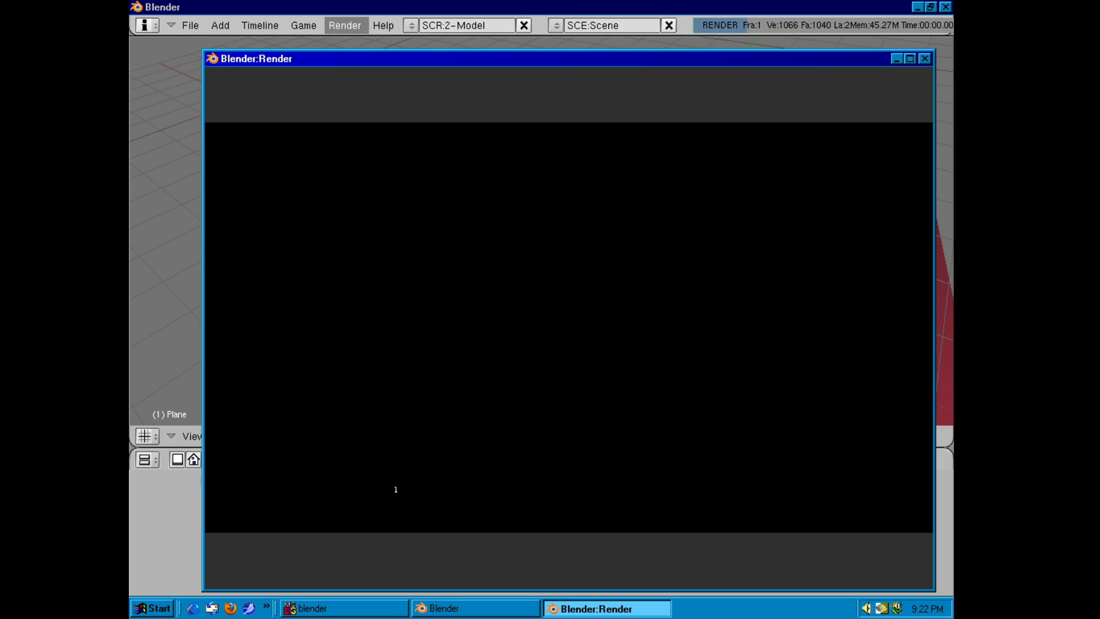